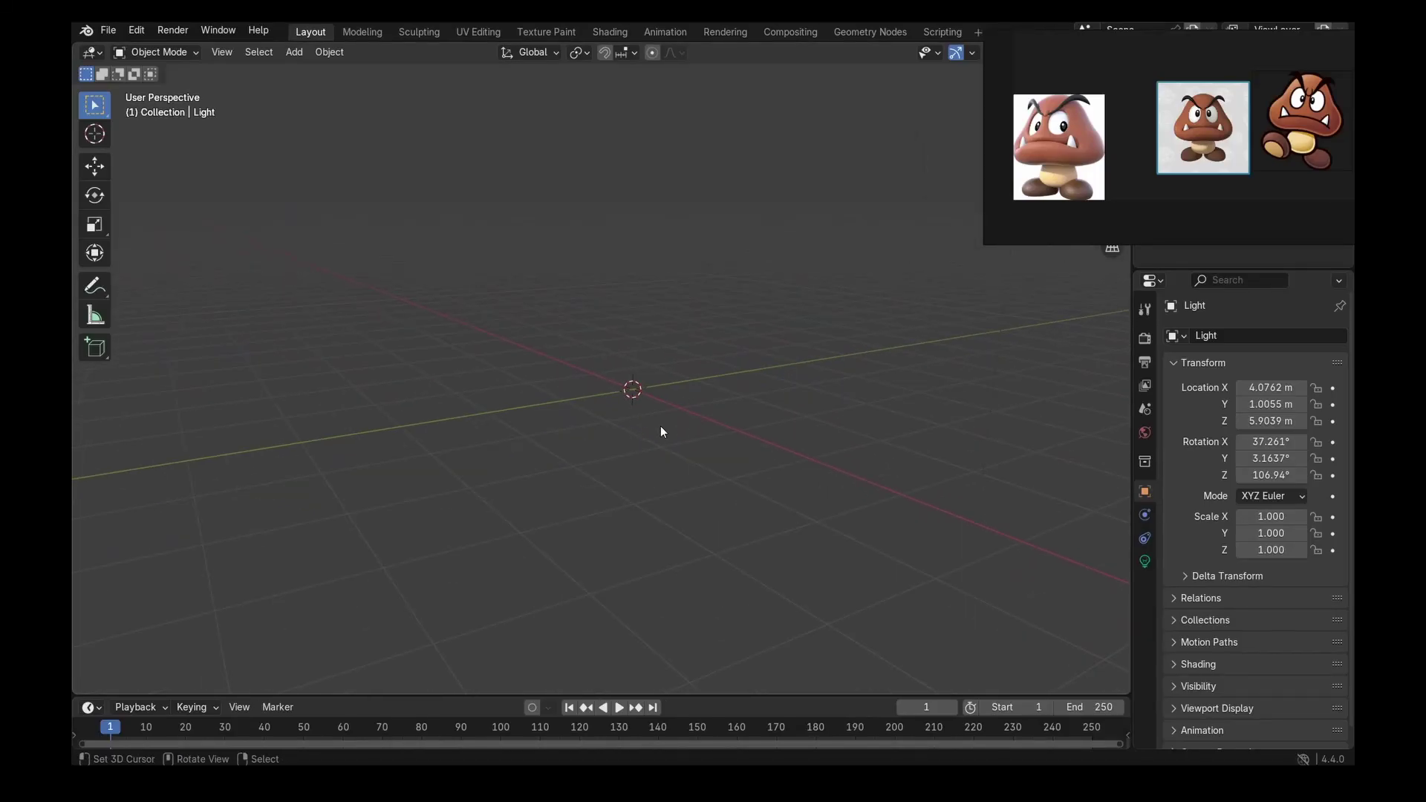
- Add a UV sphere and set it up for sculpting in front view with X and Y symmetry
{"action": "key", "text": "shift+a"}
{"action": "mouse_move", "coordinate": [675, 439]}
{"action": "left_click", "coordinate": [793, 492]}
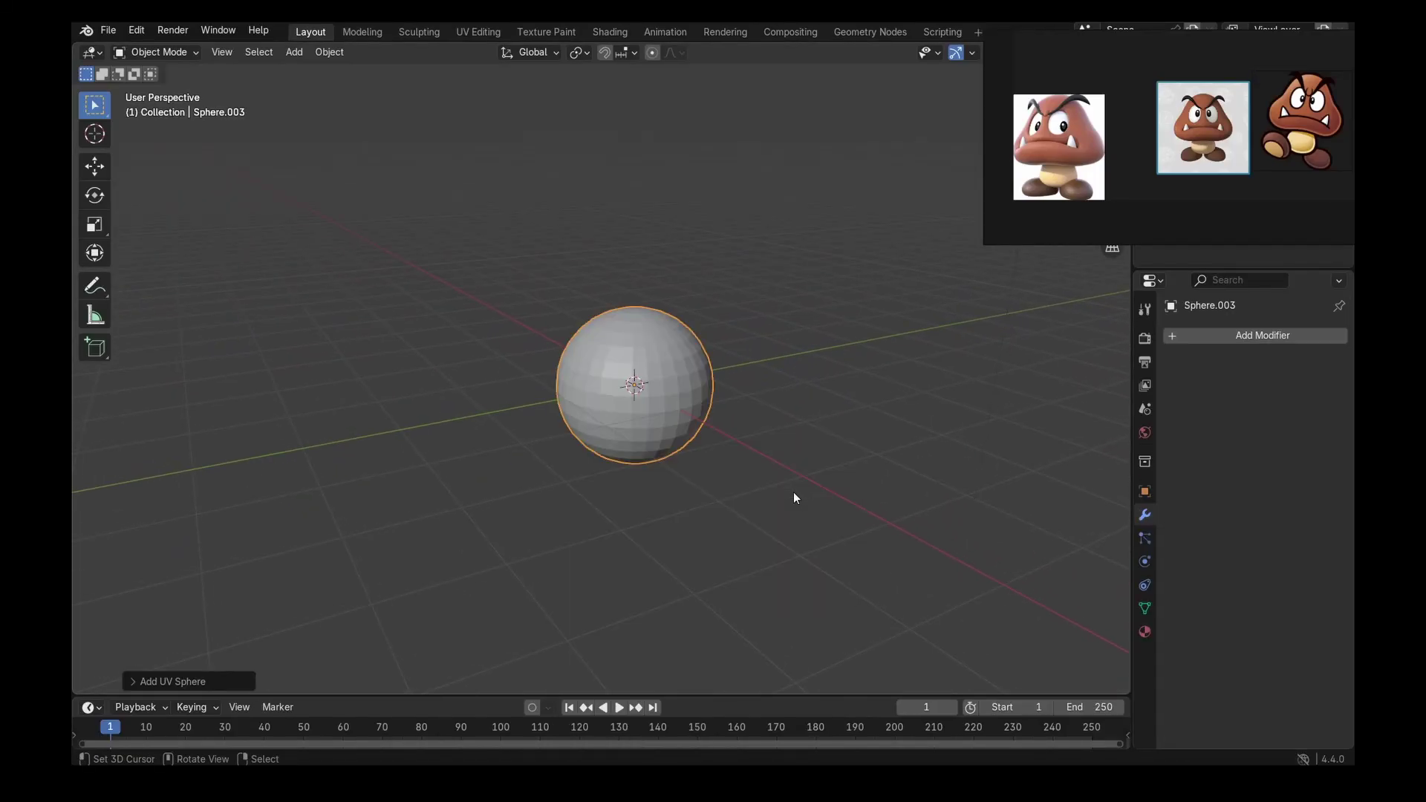
{"action": "left_click", "coordinate": [423, 32]}
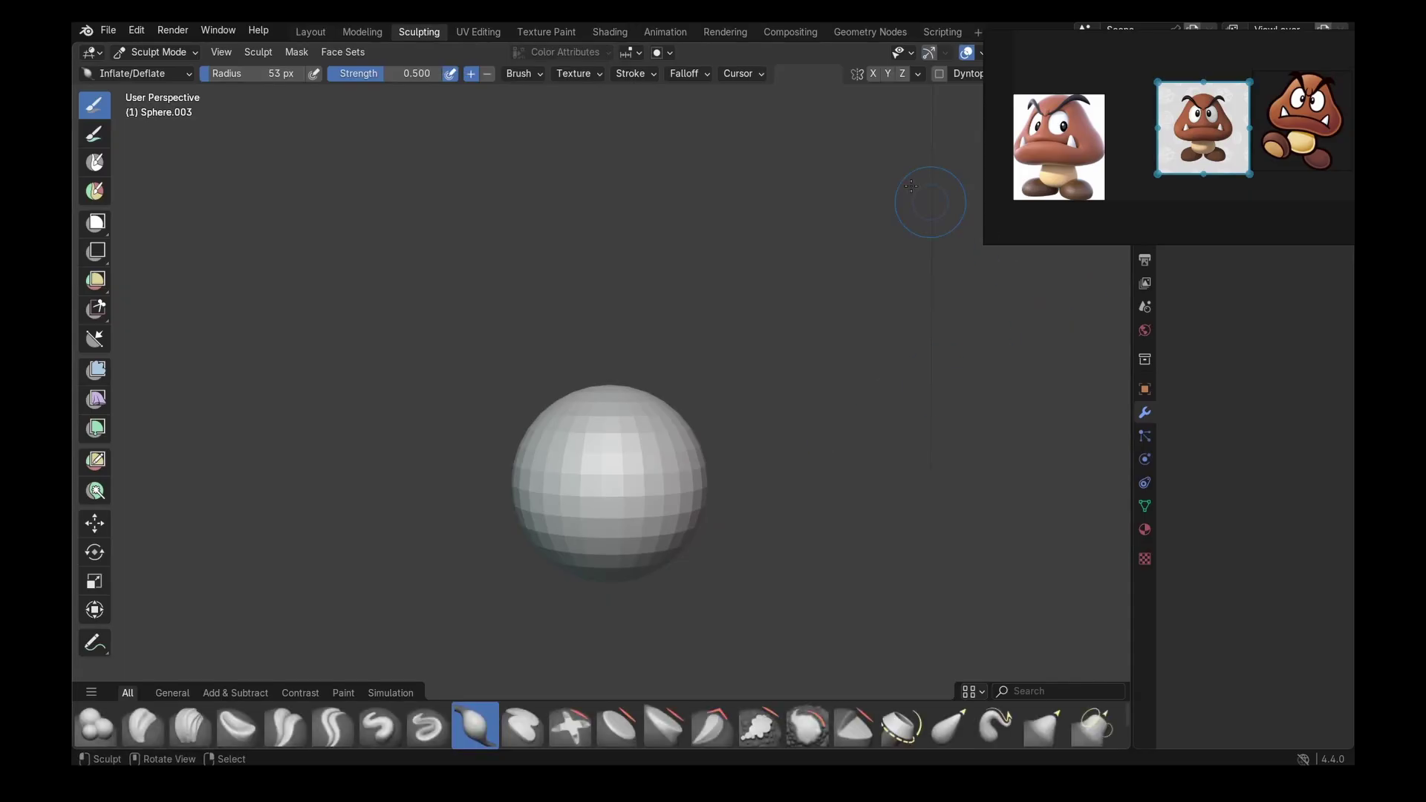
{"action": "key", "text": "KP_1"}
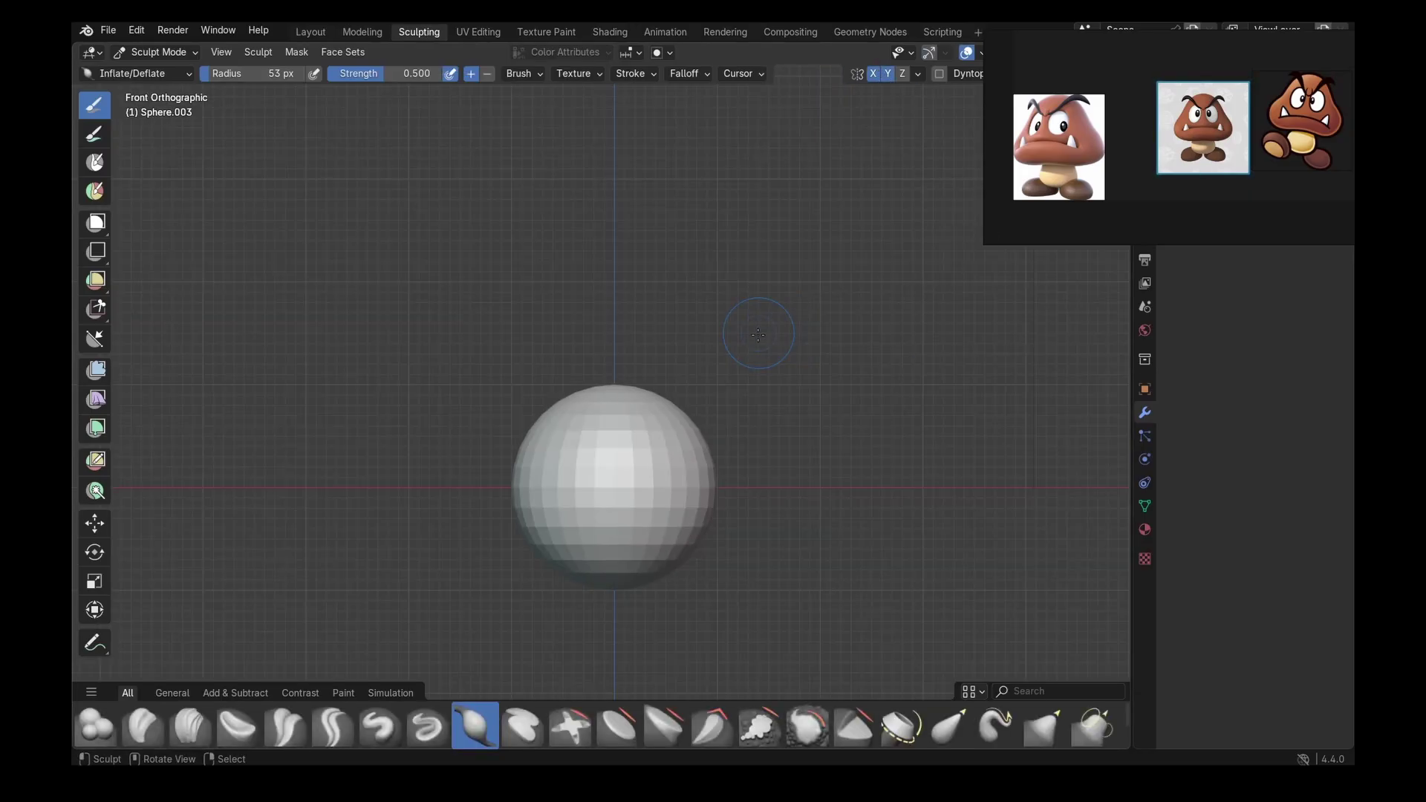
{"action": "middle_click_drag", "start_coordinate": [750, 566], "coordinate": [740, 437], "text": "shift"}
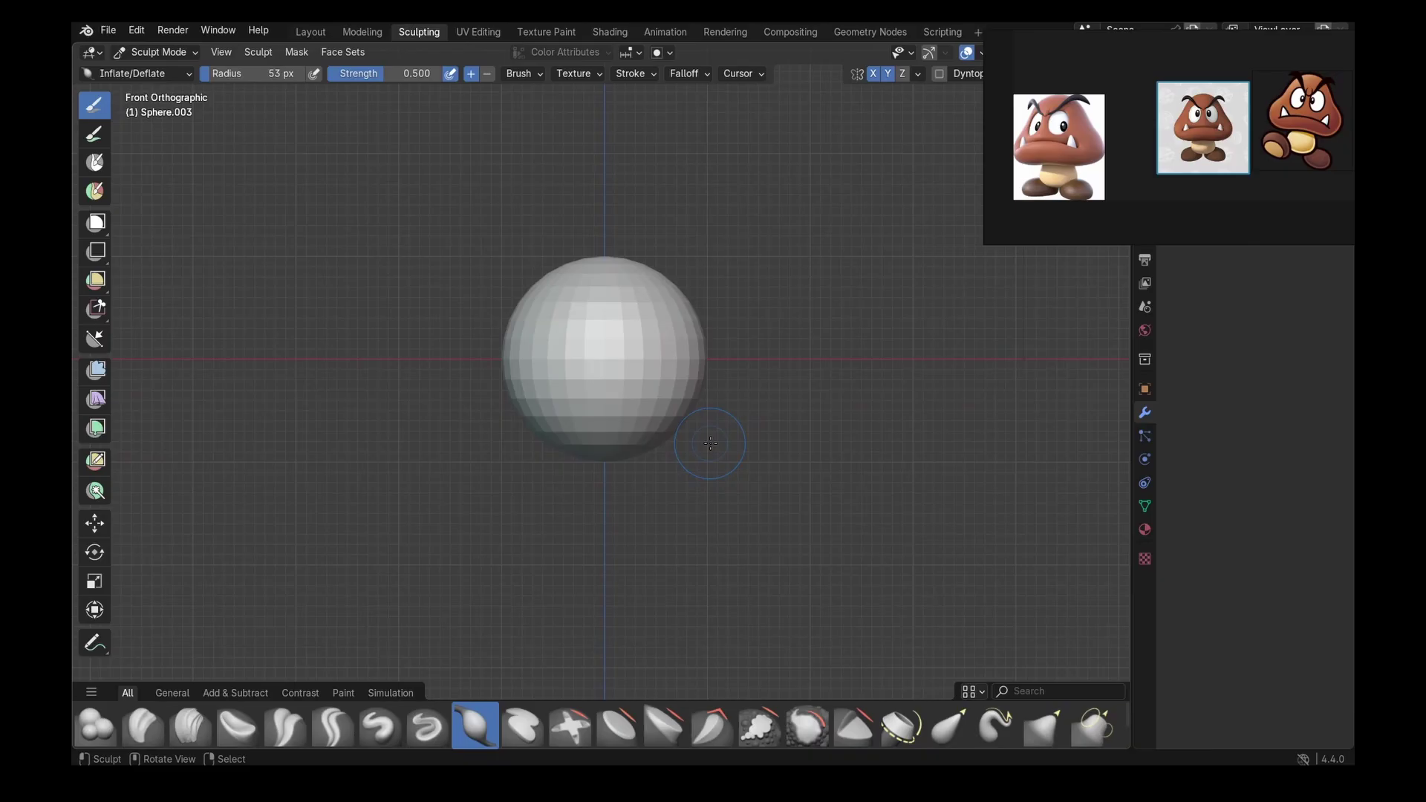
- Shape the sphere into a mushroom-like head with the Grab brush, flattening its underside and stretching its top upward
{"action": "key", "text": "g"}
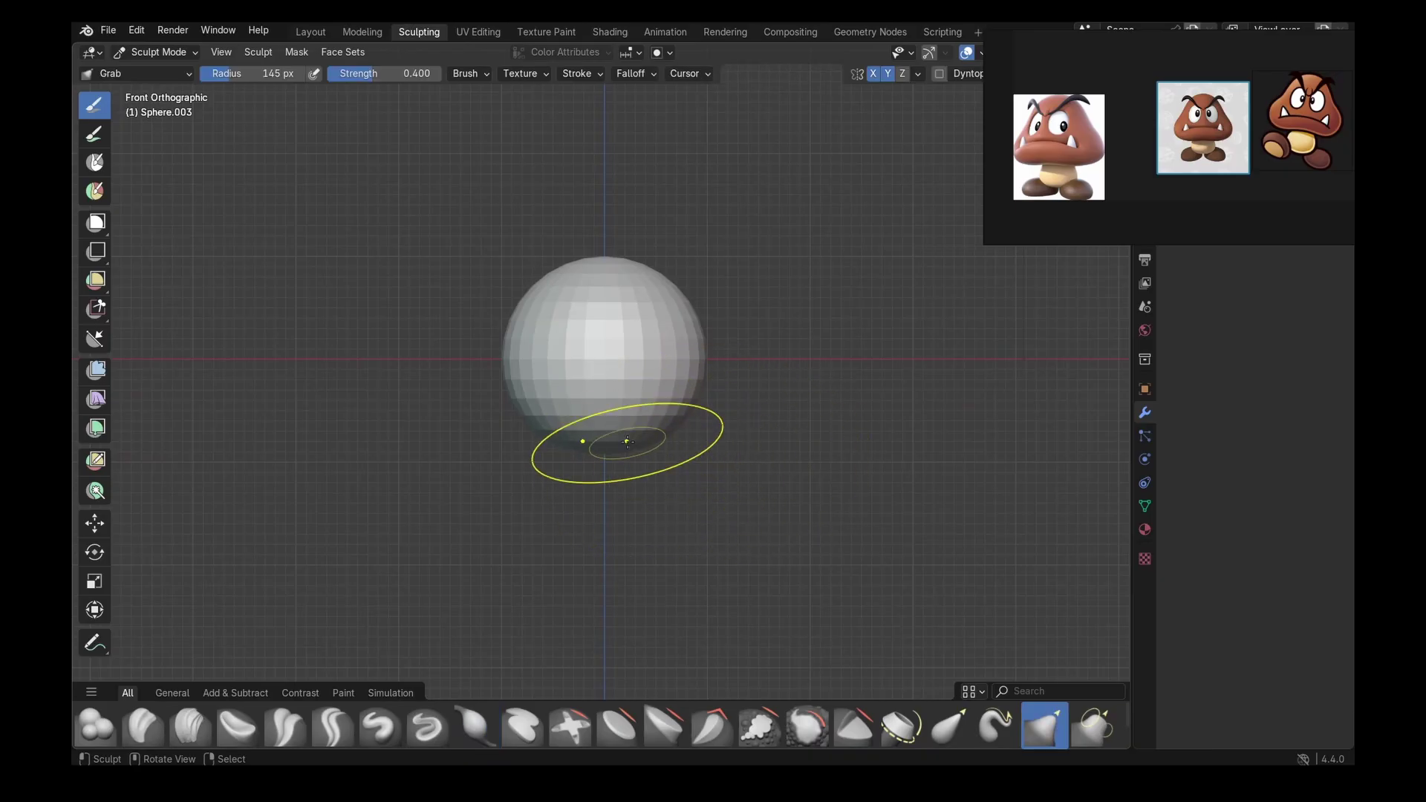
{"action": "left_click_drag", "start_coordinate": [628, 441], "coordinate": [580, 409]}
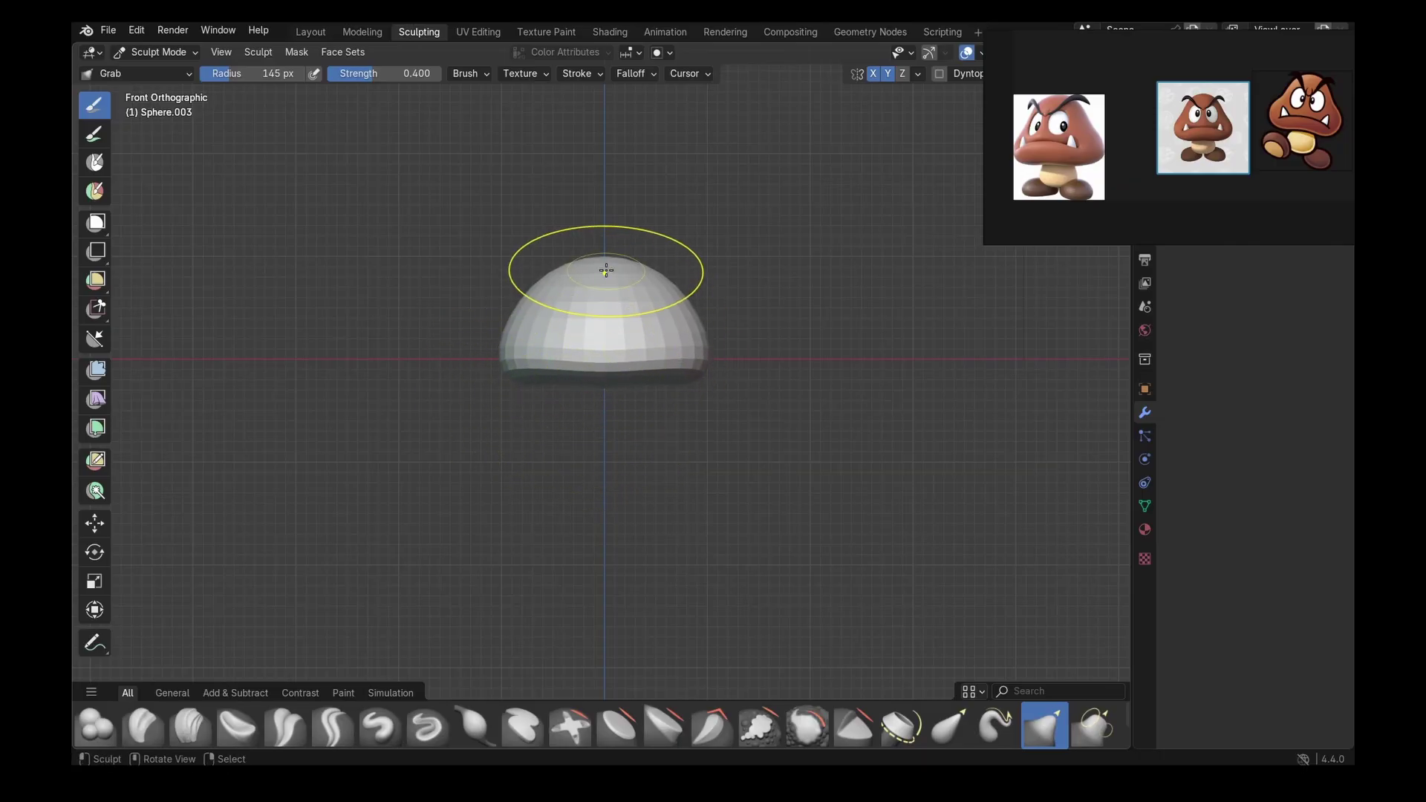
{"action": "mouse_move", "coordinate": [607, 236]}
{"action": "left_mouse_down"}
{"action": "mouse_move", "coordinate": [598, 213]}
{"action": "mouse_move", "coordinate": [606, 236]}
{"action": "left_mouse_up"}
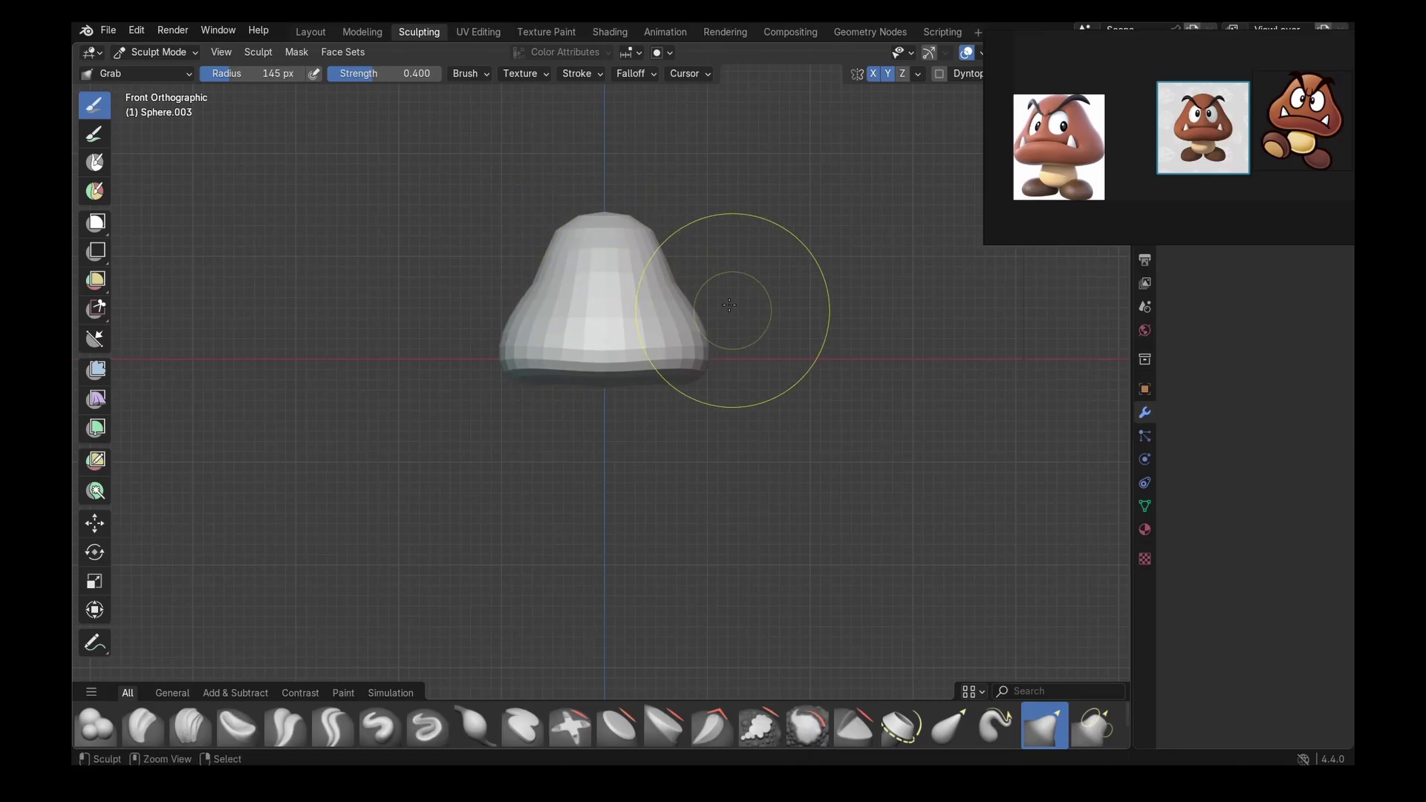
{"action": "middle_click_drag", "start_coordinate": [729, 305], "coordinate": [707, 389], "text": "ctrl"}
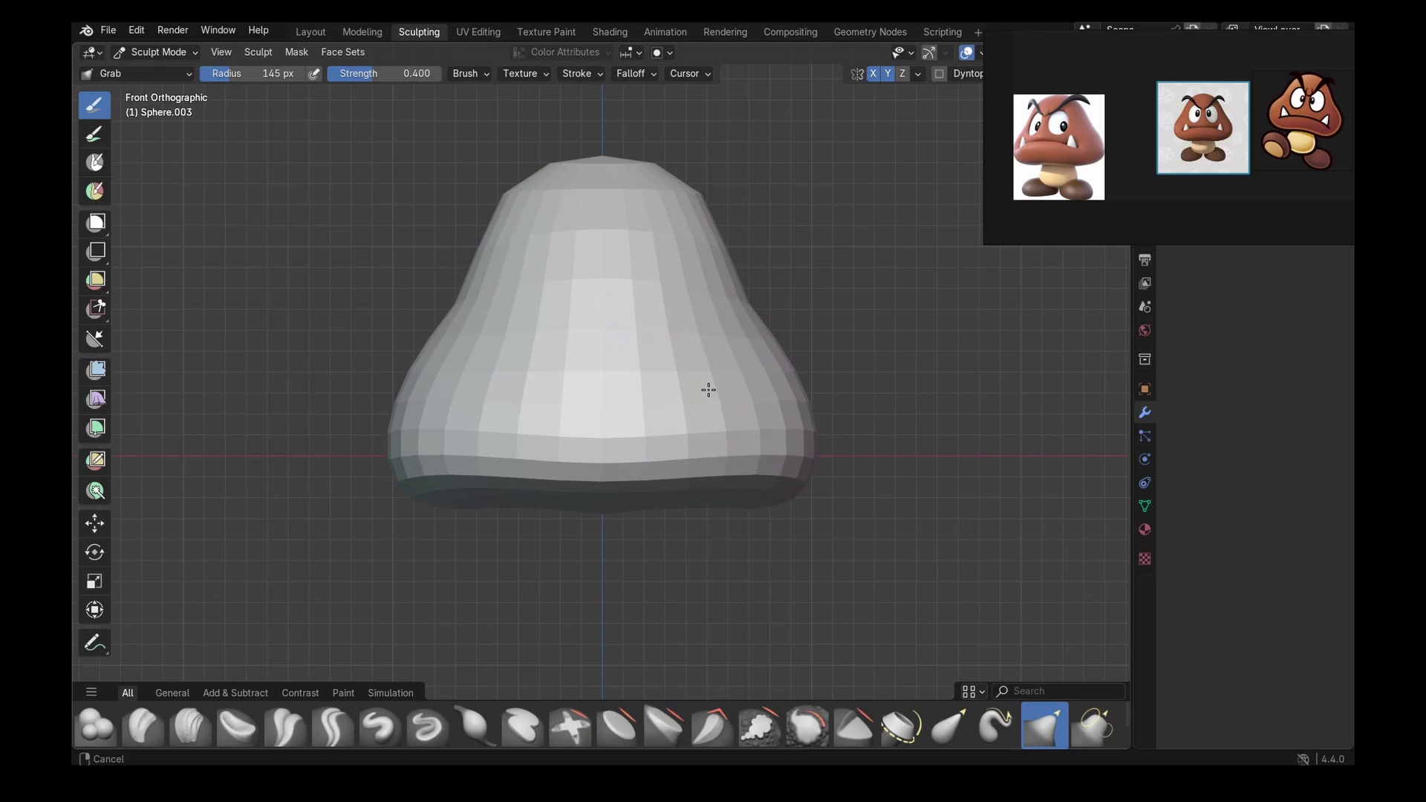
- Adjust the voxel size and remesh the head for an even sculpting surface
{"action": "key", "text": "ctrl+r"}
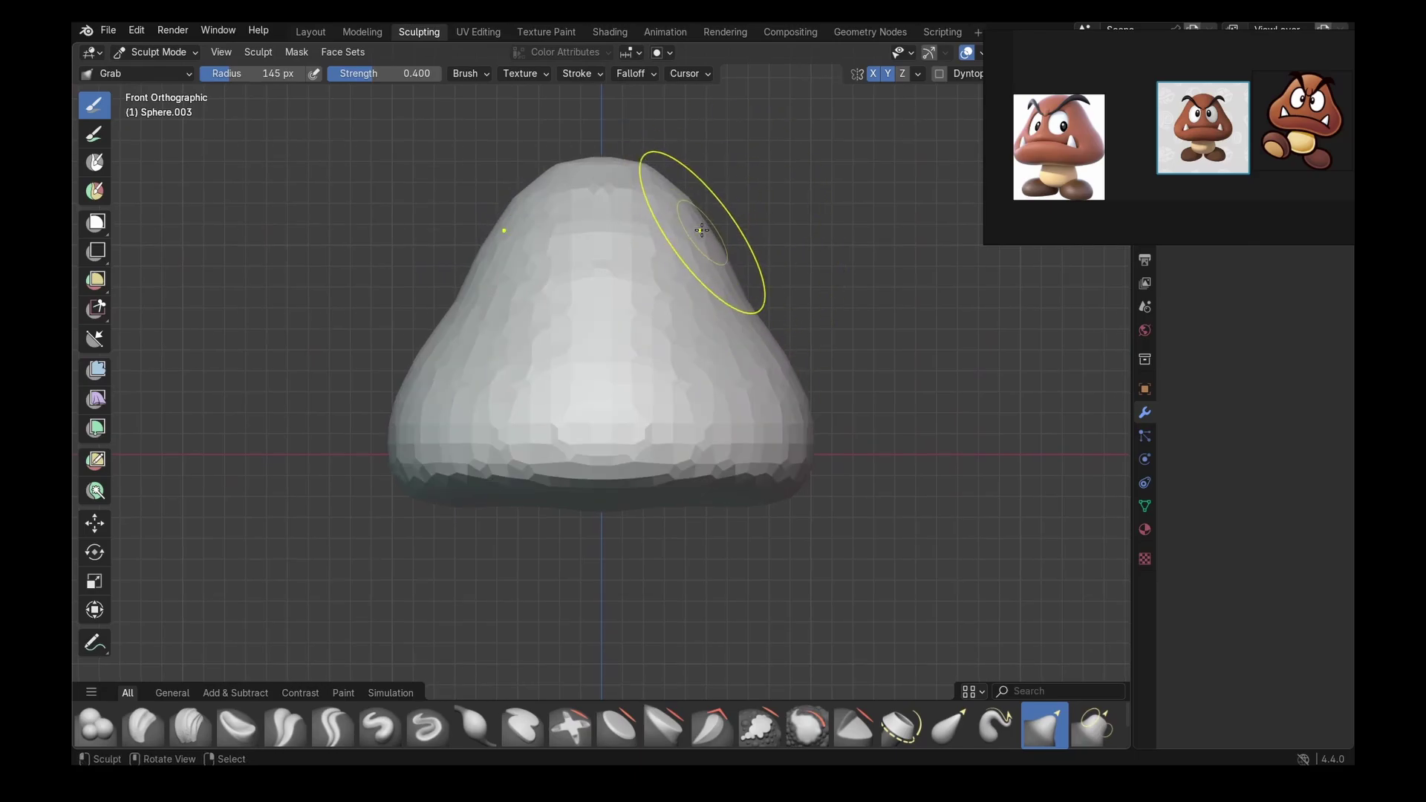
{"action": "key", "text": "r"}
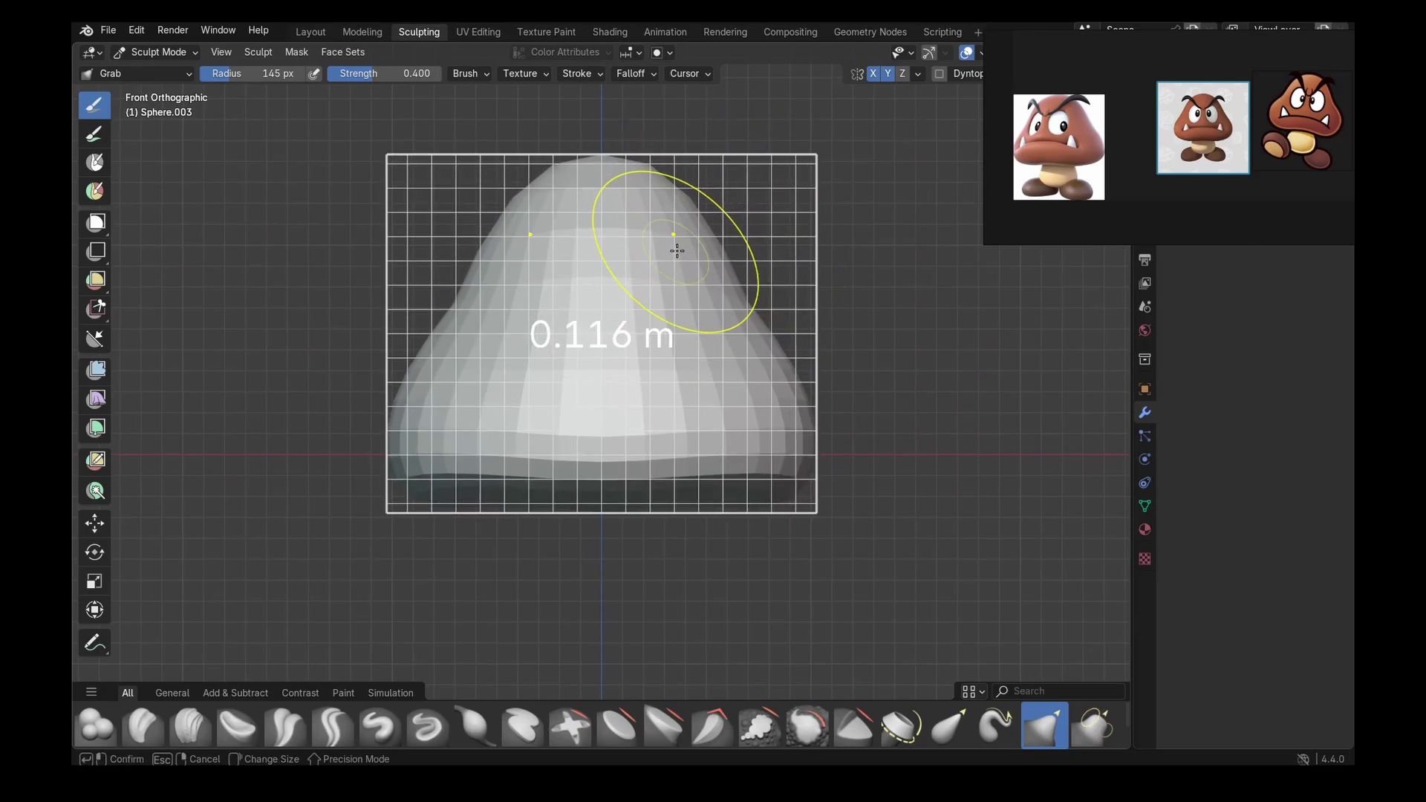
{"action": "left_click", "coordinate": [694, 243]}
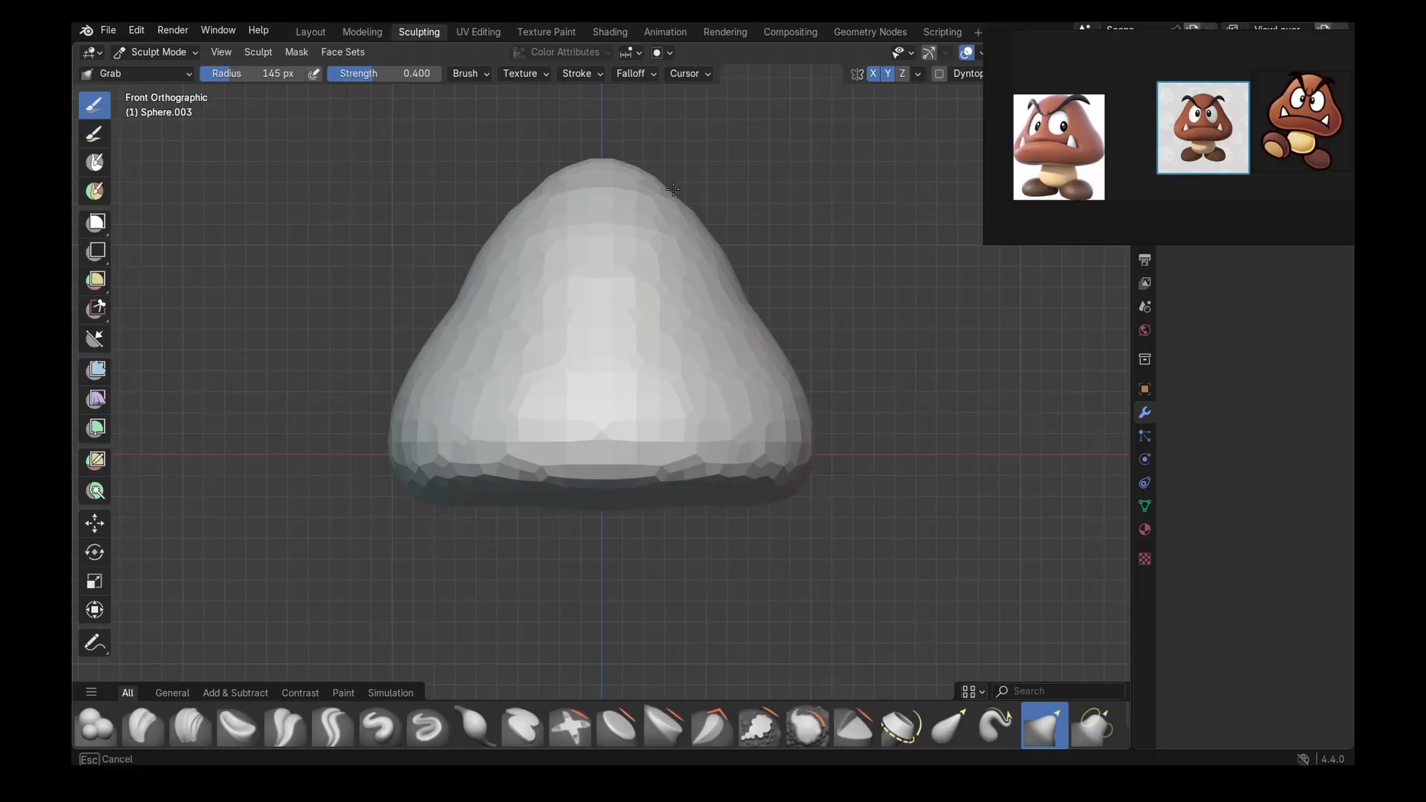
{"action": "key", "text": "r"}
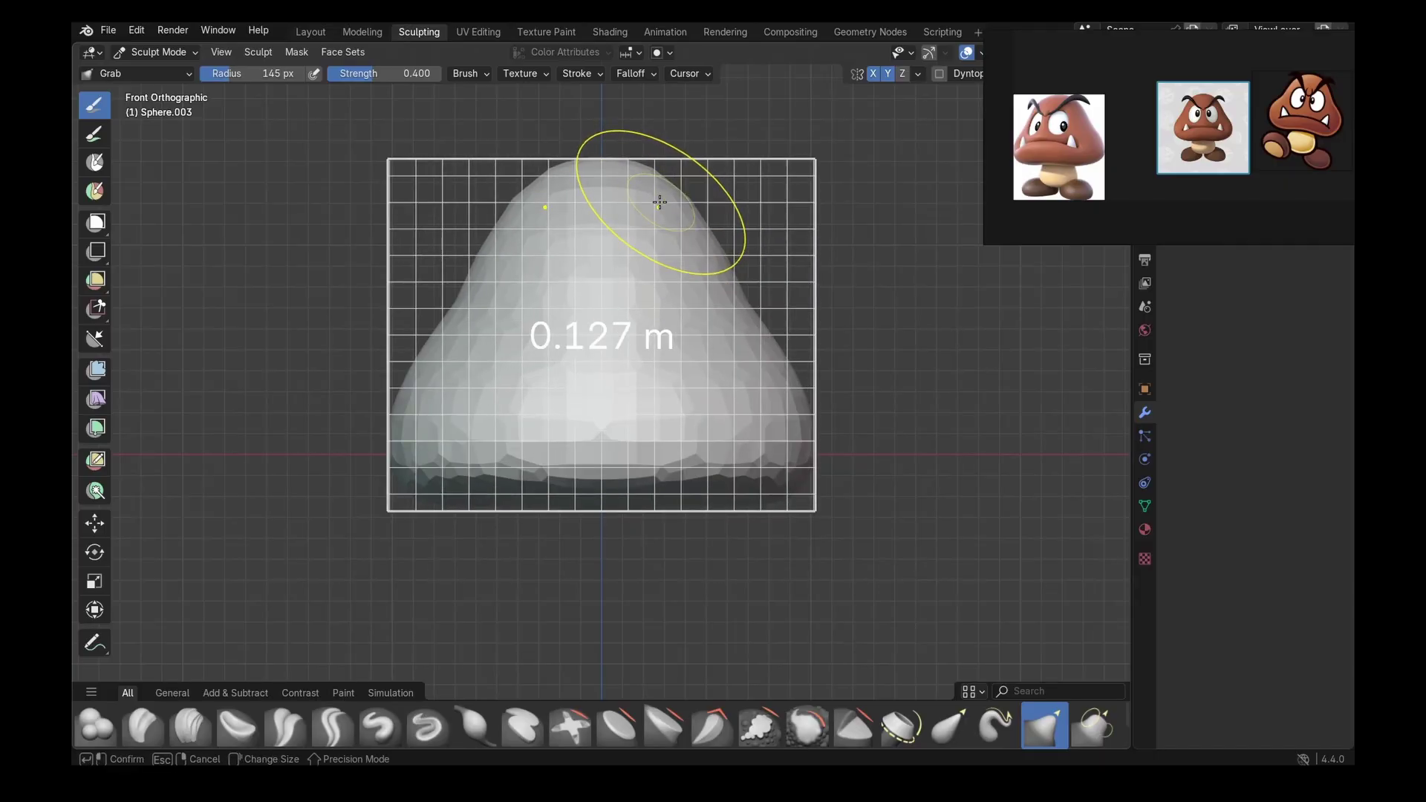
{"action": "left_click", "coordinate": [650, 211]}
{"action": "key", "text": "ctrl+r"}
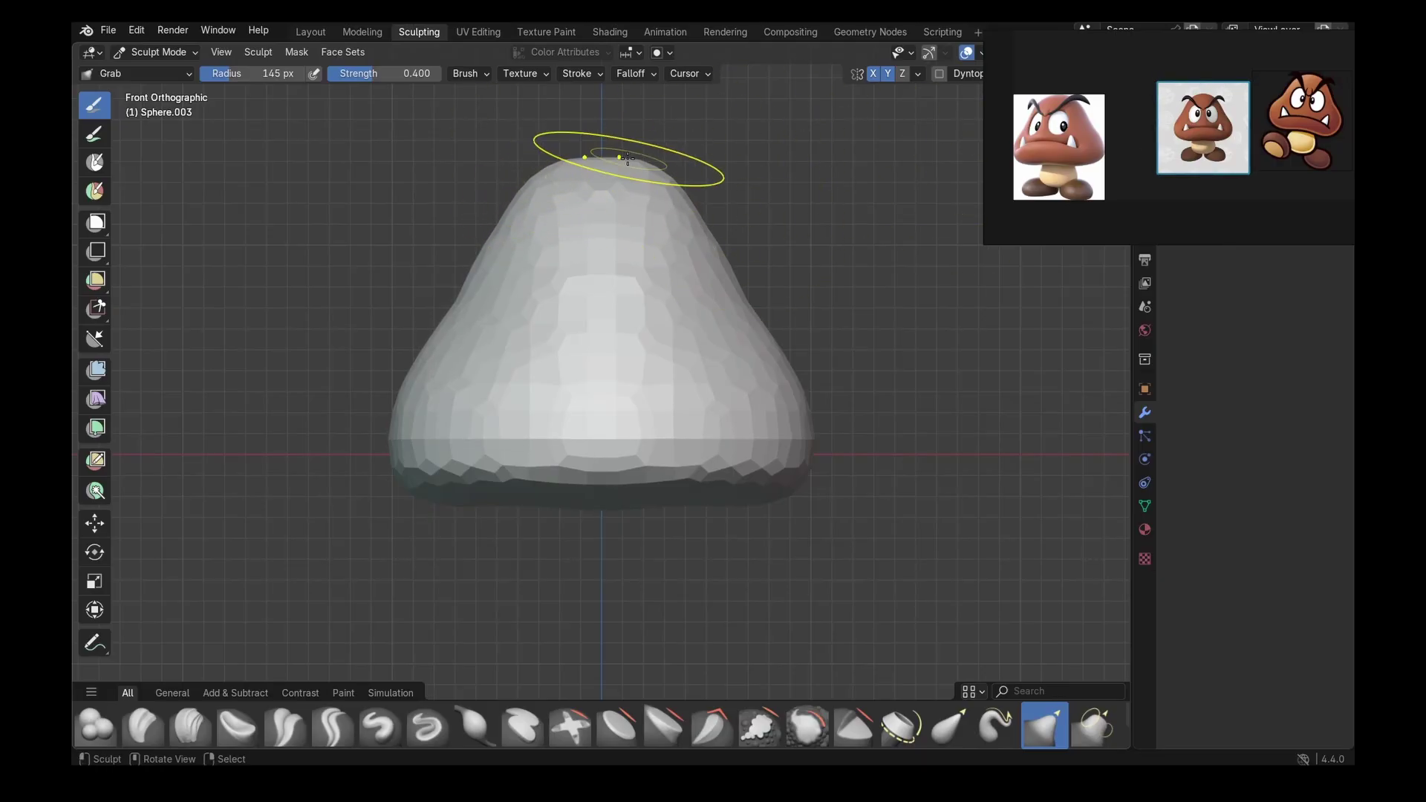
- Push up the middle of the head's underside, pull its lower corners outward with a 201 px Grab brush, and remesh
{"action": "left_click_drag", "start_coordinate": [598, 505], "coordinate": [598, 490]}
{"action": "key", "text": "f"}
{"action": "left_click_drag", "start_coordinate": [431, 495], "coordinate": [422, 493]}
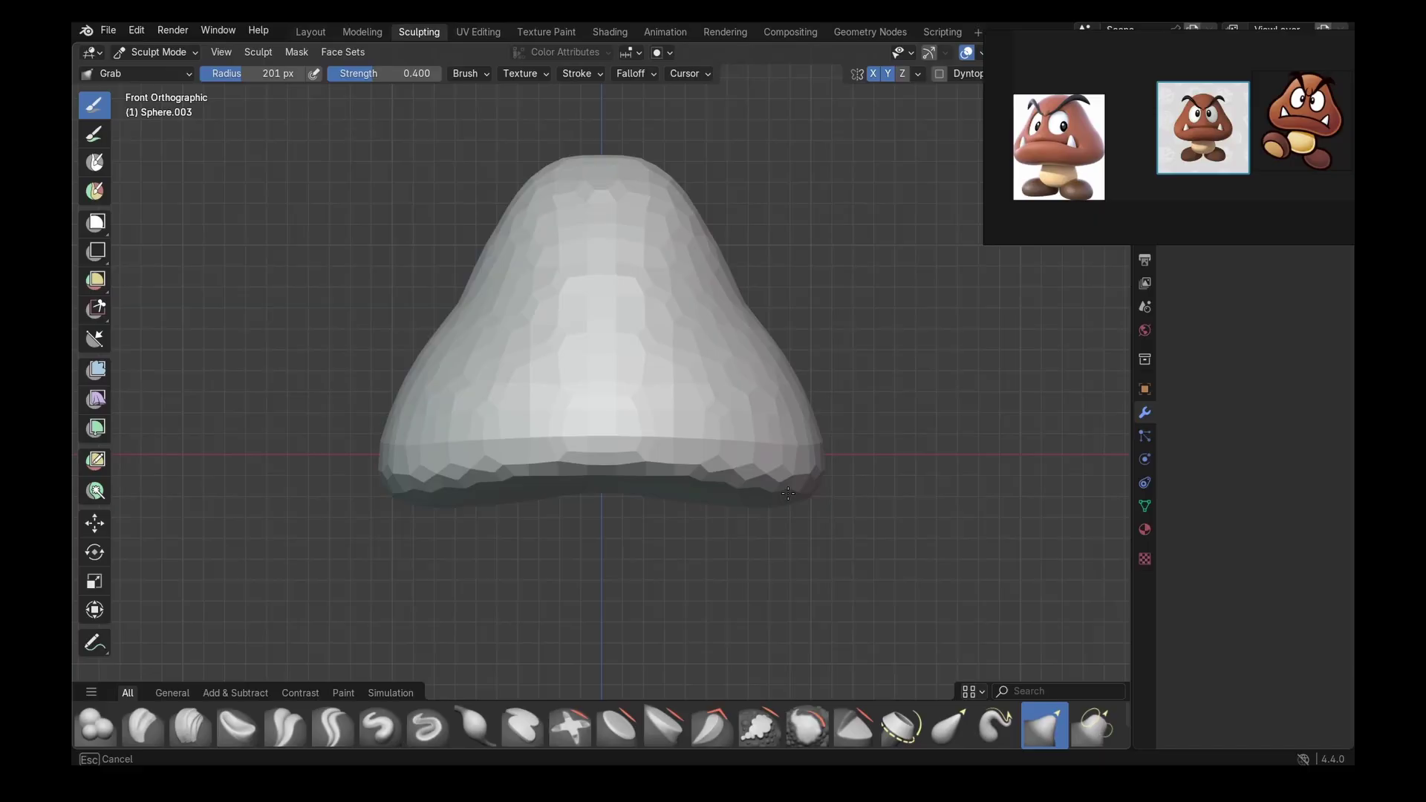
{"action": "middle_click_drag", "start_coordinate": [769, 497], "coordinate": [728, 445]}
{"action": "key", "text": "KP_1"}
{"action": "key", "text": "ctrl+r"}
- Examine the shape of the remeshed head from several angles
{"action": "mouse_move", "coordinate": [424, 481]}
{"action": "middle_mouse_down"}
{"action": "mouse_move", "coordinate": [779, 357]}
{"action": "mouse_move", "coordinate": [576, 286]}
{"action": "mouse_move", "coordinate": [732, 315]}
{"action": "mouse_move", "coordinate": [594, 313]}
{"action": "mouse_move", "coordinate": [794, 286]}
{"action": "mouse_move", "coordinate": [573, 271]}
{"action": "mouse_move", "coordinate": [668, 185]}
{"action": "mouse_move", "coordinate": [680, 139]}
{"action": "mouse_move", "coordinate": [792, 515]}
{"action": "mouse_move", "coordinate": [773, 401]}
{"action": "middle_mouse_up"}
{"action": "mouse_move", "coordinate": [773, 401]}
{"action": "middle_mouse_down"}
{"action": "mouse_move", "coordinate": [754, 321]}
{"action": "mouse_move", "coordinate": [624, 405]}
{"action": "middle_mouse_up"}
{"action": "key", "text": "i"}
{"action": "key", "text": "g"}
{"action": "middle_click_drag", "start_coordinate": [669, 204], "coordinate": [623, 417]}
{"action": "key", "text": "c"}
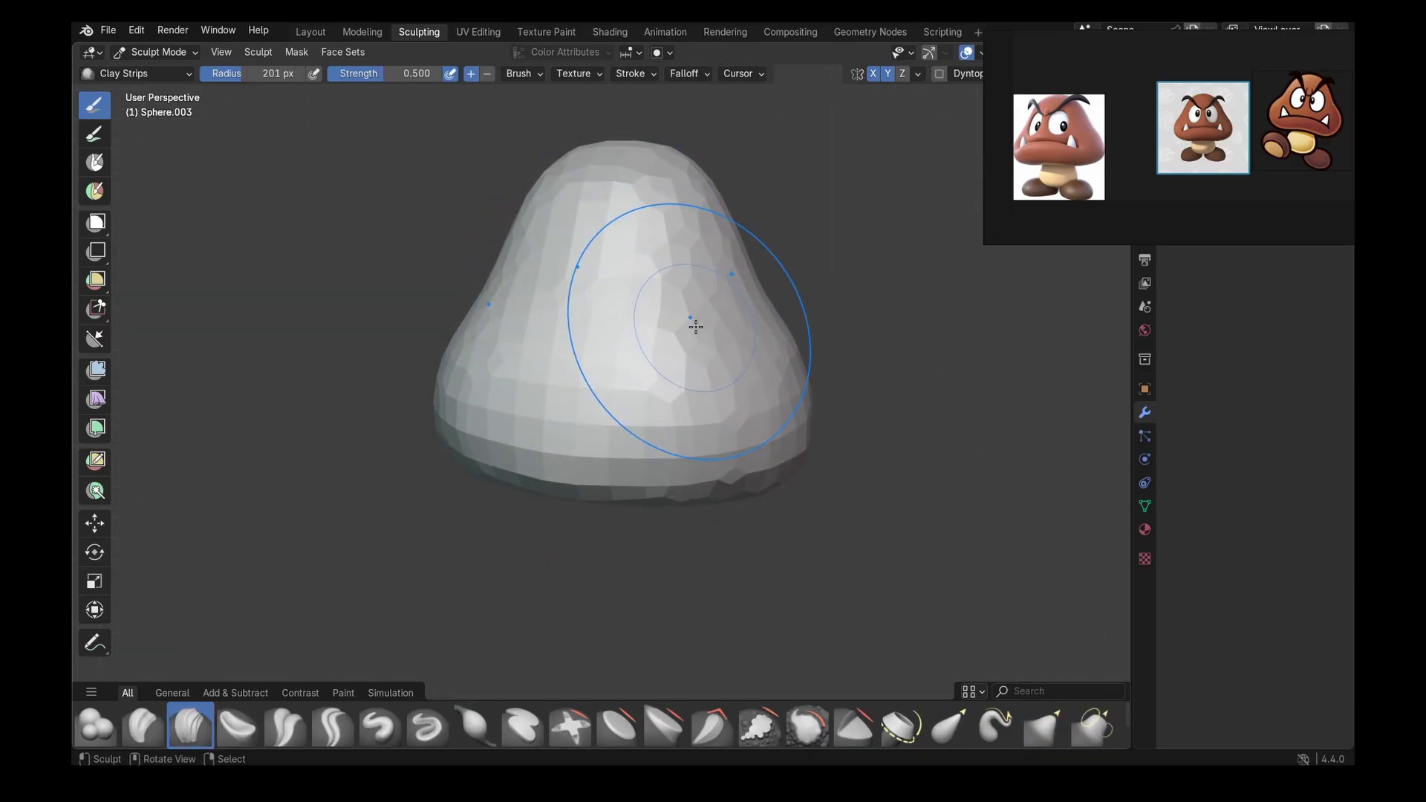
{"action": "key", "text": "g"}
{"action": "key", "text": "i"}
{"action": "key", "text": "g"}
{"action": "mouse_move", "coordinate": [653, 356]}
{"action": "middle_mouse_down"}
{"action": "mouse_move", "coordinate": [688, 408]}
{"action": "mouse_move", "coordinate": [565, 398]}
{"action": "middle_mouse_up"}
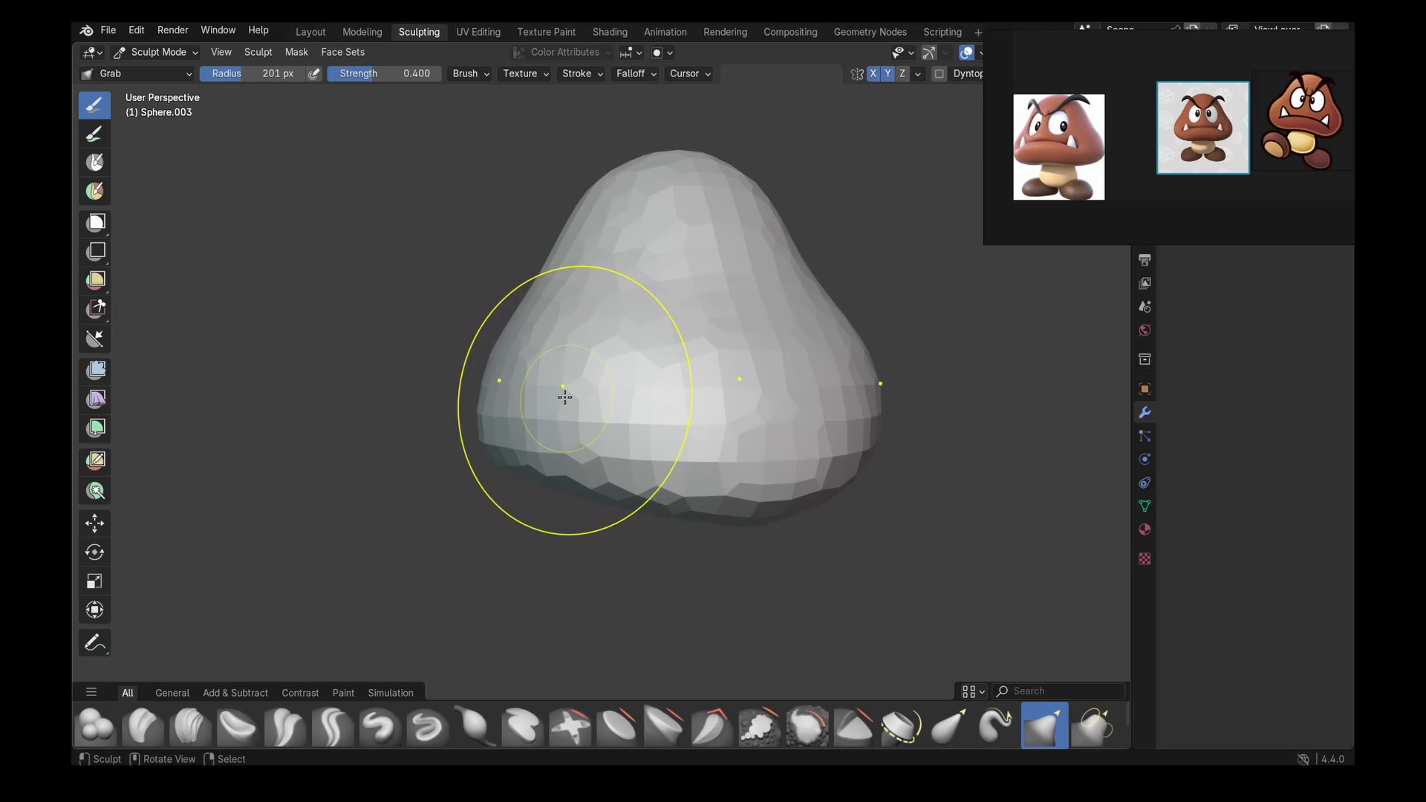
- Push the middle of the head's underside further up and widen its lower corners with the Grab brush at 199 px radius
{"action": "key", "text": "KP_3"}
{"action": "key", "text": "f"}
{"action": "left_click", "coordinate": [637, 375]}
{"action": "key", "text": "KP_1"}
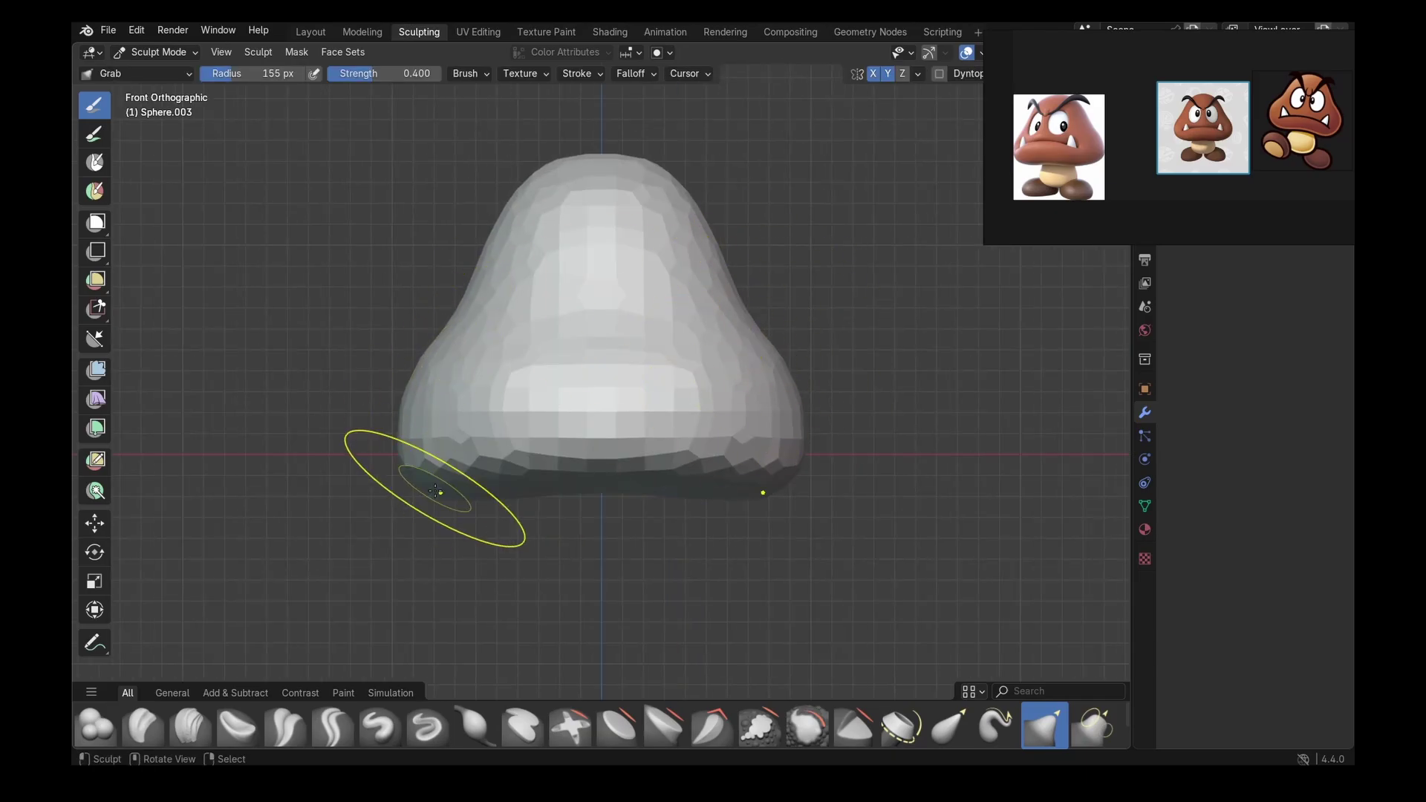
{"action": "key", "text": "f"}
{"action": "left_click", "coordinate": [738, 519]}
{"action": "left_click_drag", "start_coordinate": [603, 479], "coordinate": [604, 455]}
{"action": "left_click_drag", "start_coordinate": [448, 479], "coordinate": [430, 475]}
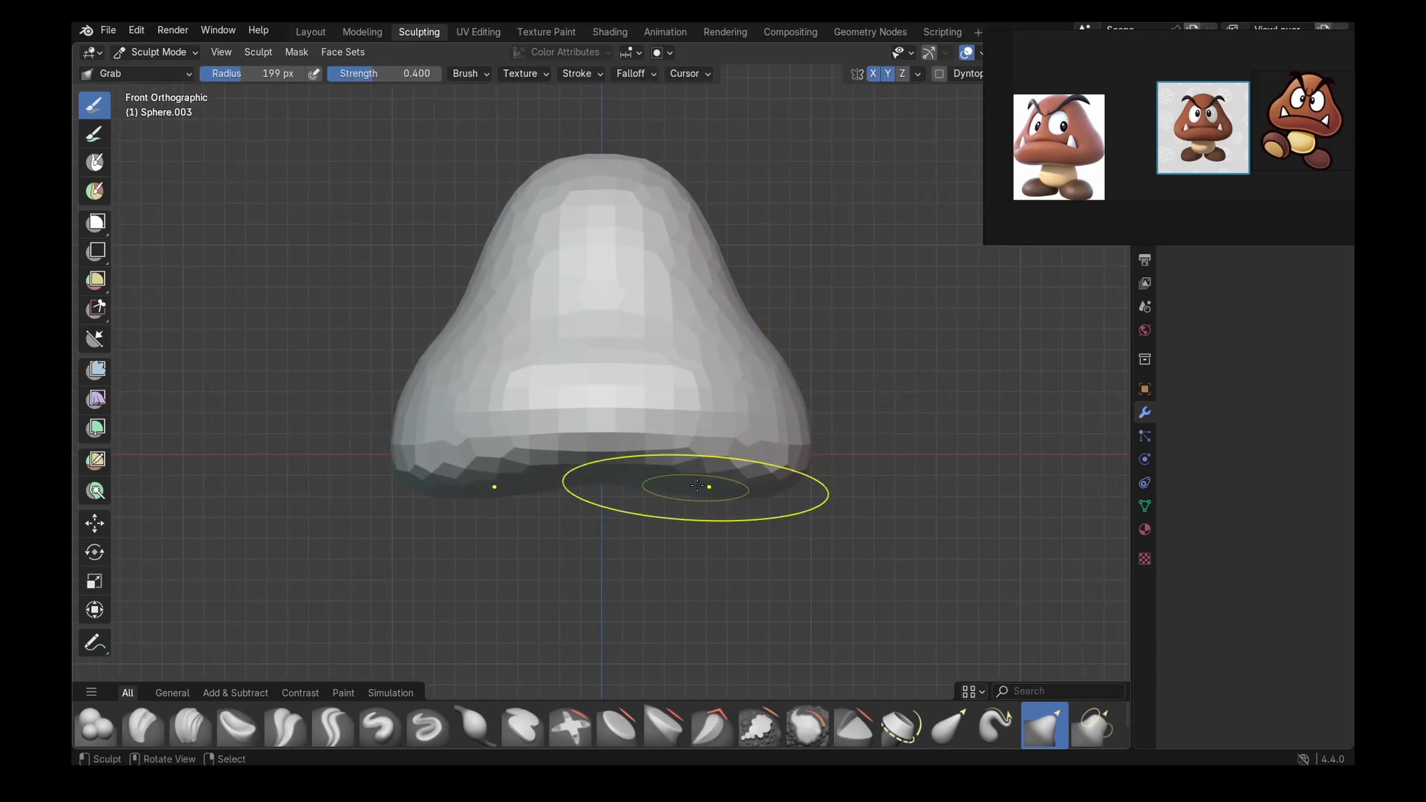
{"action": "middle_click_drag", "start_coordinate": [697, 486], "coordinate": [783, 430]}
{"action": "key", "text": "KP_1"}
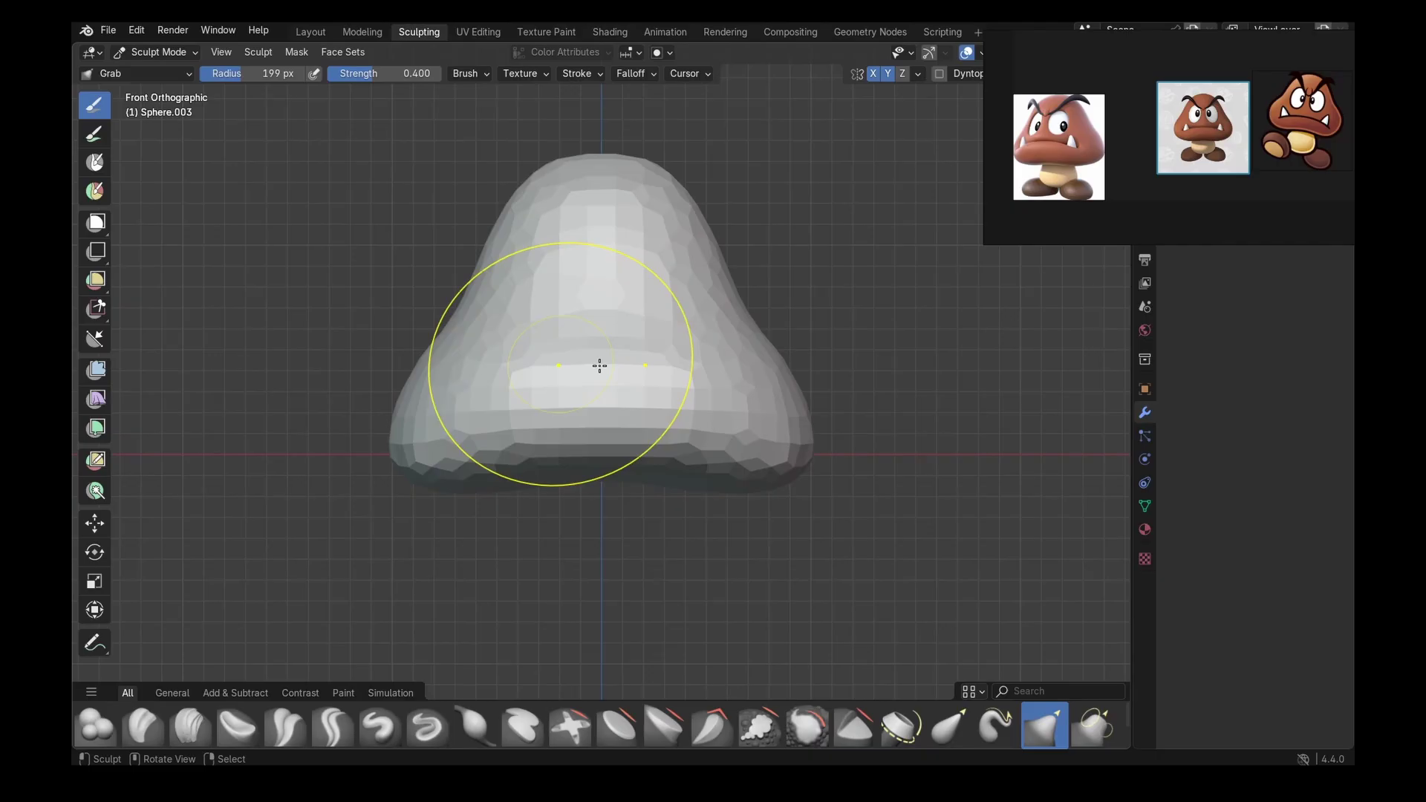
{"action": "key", "text": "KP_3"}
{"action": "mouse_move", "coordinate": [546, 309]}
{"action": "middle_mouse_down"}
{"action": "mouse_move", "coordinate": [661, 367]}
{"action": "mouse_move", "coordinate": [721, 371]}
{"action": "mouse_move", "coordinate": [621, 394]}
{"action": "mouse_move", "coordinate": [803, 341]}
{"action": "mouse_move", "coordinate": [597, 292]}
{"action": "middle_mouse_up"}
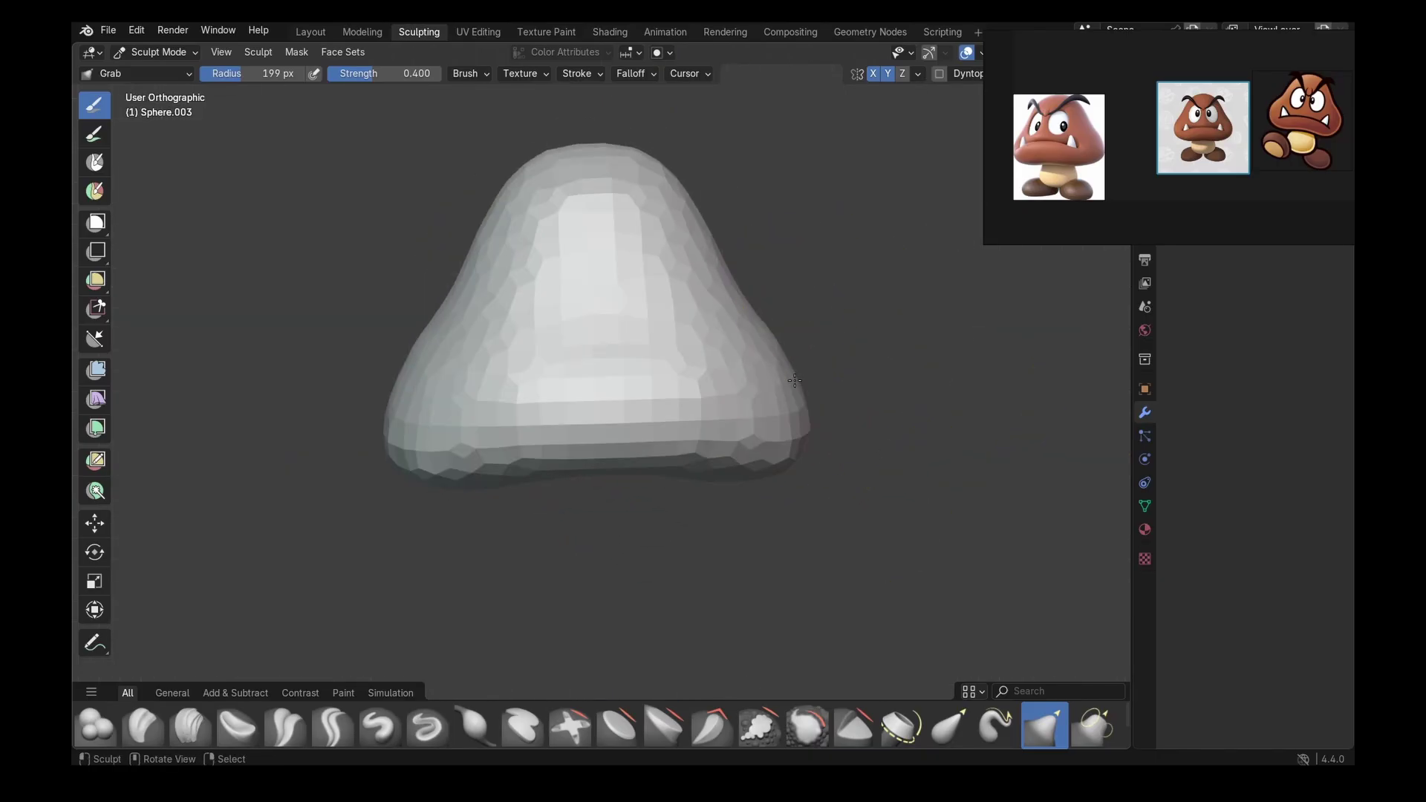
{"action": "key", "text": "KP_1"}
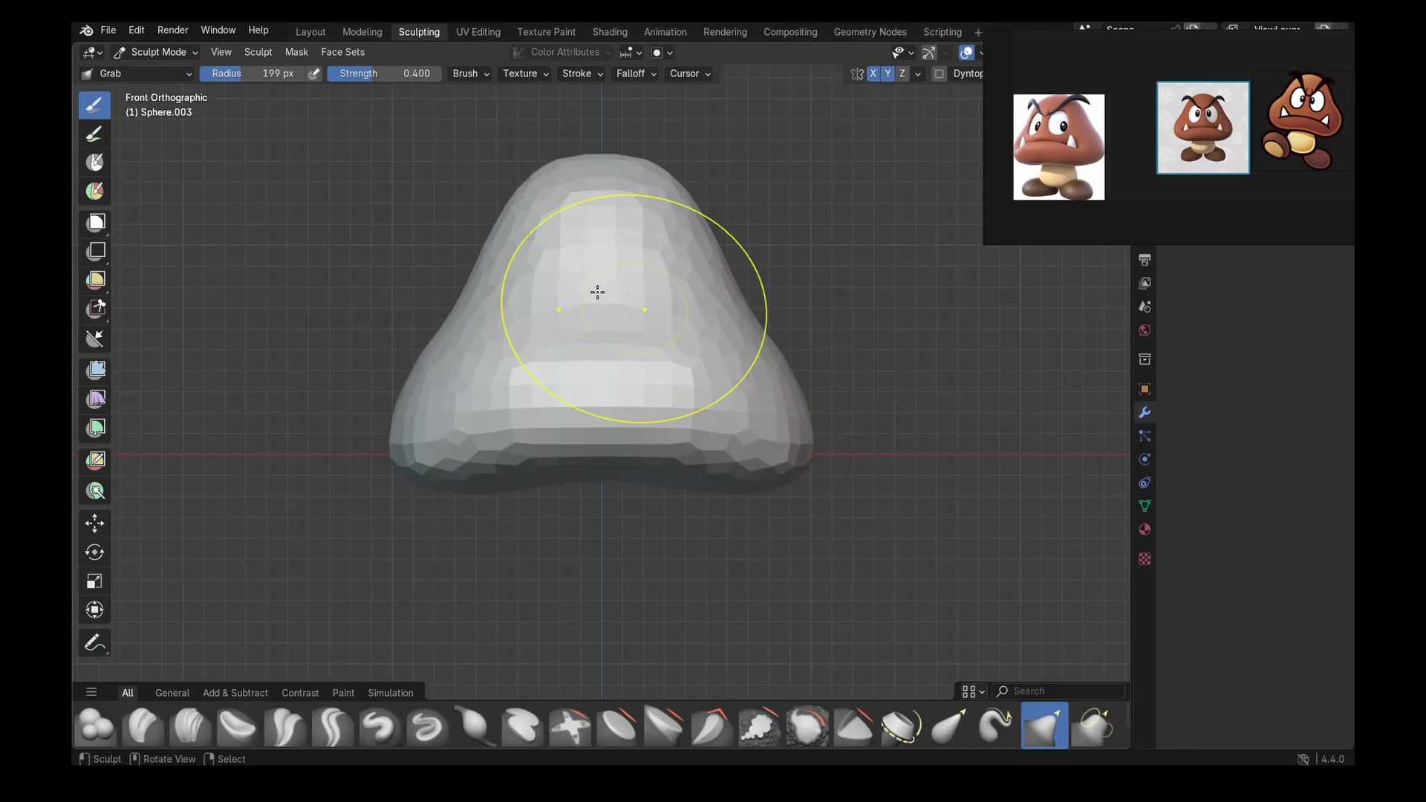
- Add a second UV sphere at the origin in the Layout workspace and scale it down to form the body under the head
{"action": "left_click", "coordinate": [312, 34]}
{"action": "key", "text": "KP_1"}
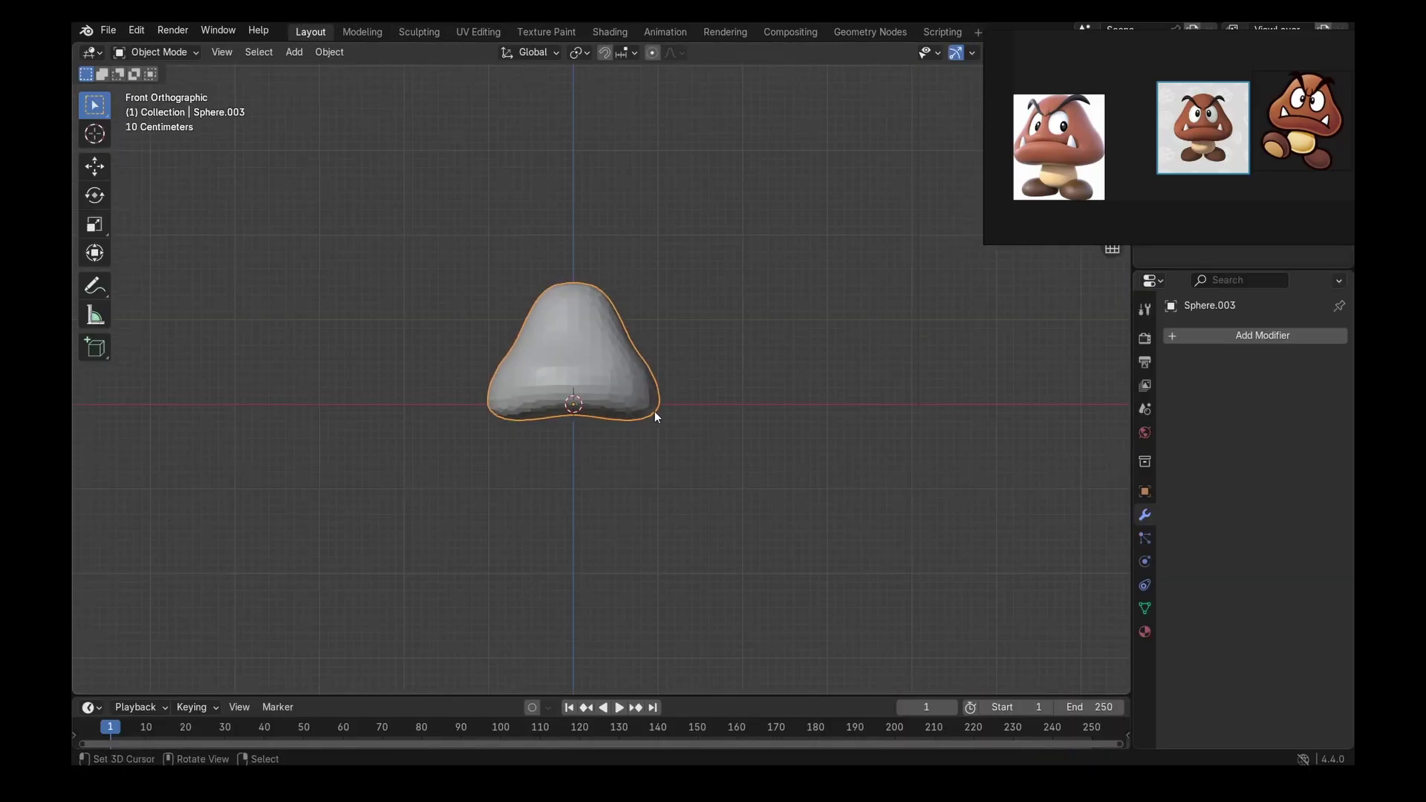
{"action": "key", "text": "shift+a"}
{"action": "left_click", "coordinate": [695, 431]}
{"action": "key", "text": "ctrl+z"}
{"action": "key", "text": "shift+a"}
{"action": "mouse_move", "coordinate": [713, 412]}
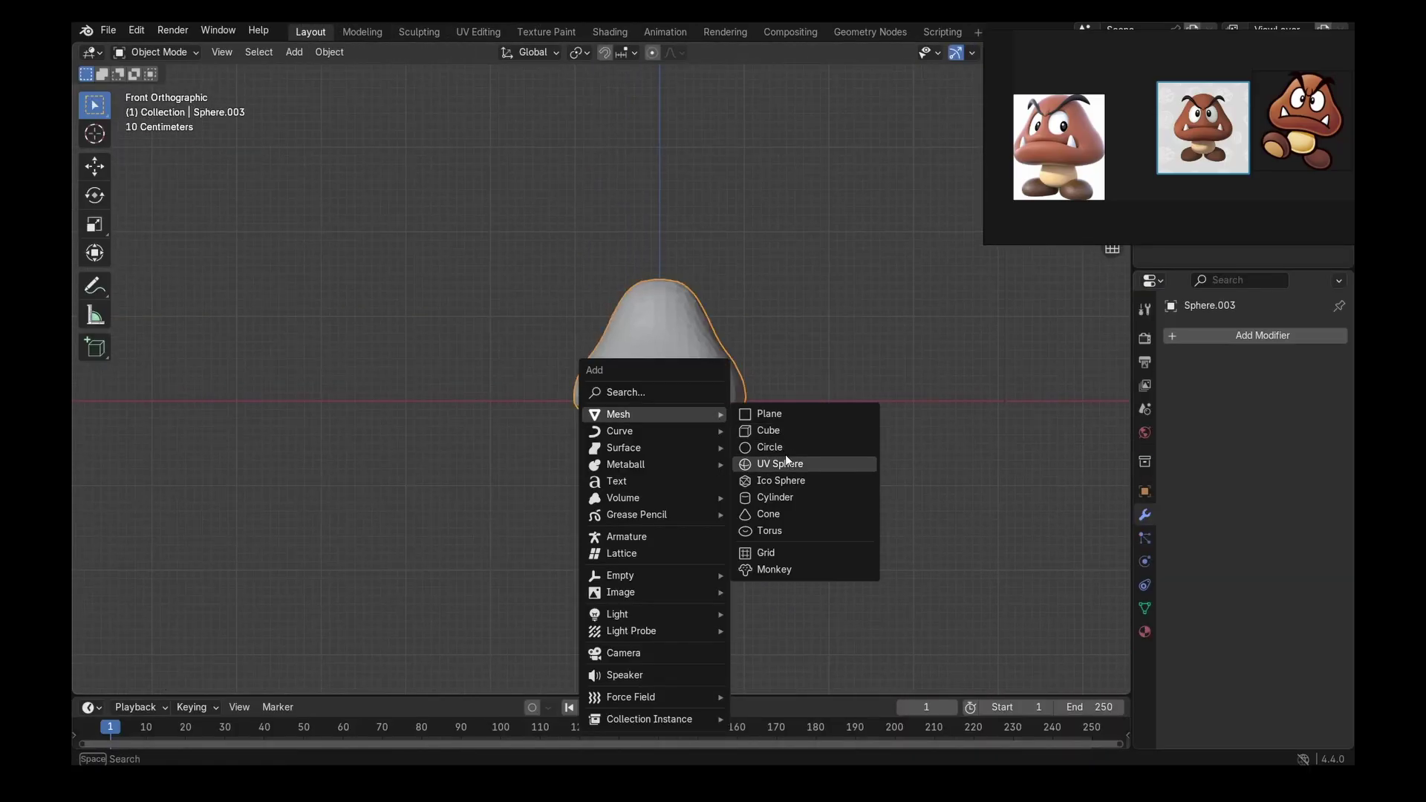
{"action": "left_click", "coordinate": [786, 455]}
{"action": "key", "text": "s"}
{"action": "left_click", "coordinate": [680, 396]}
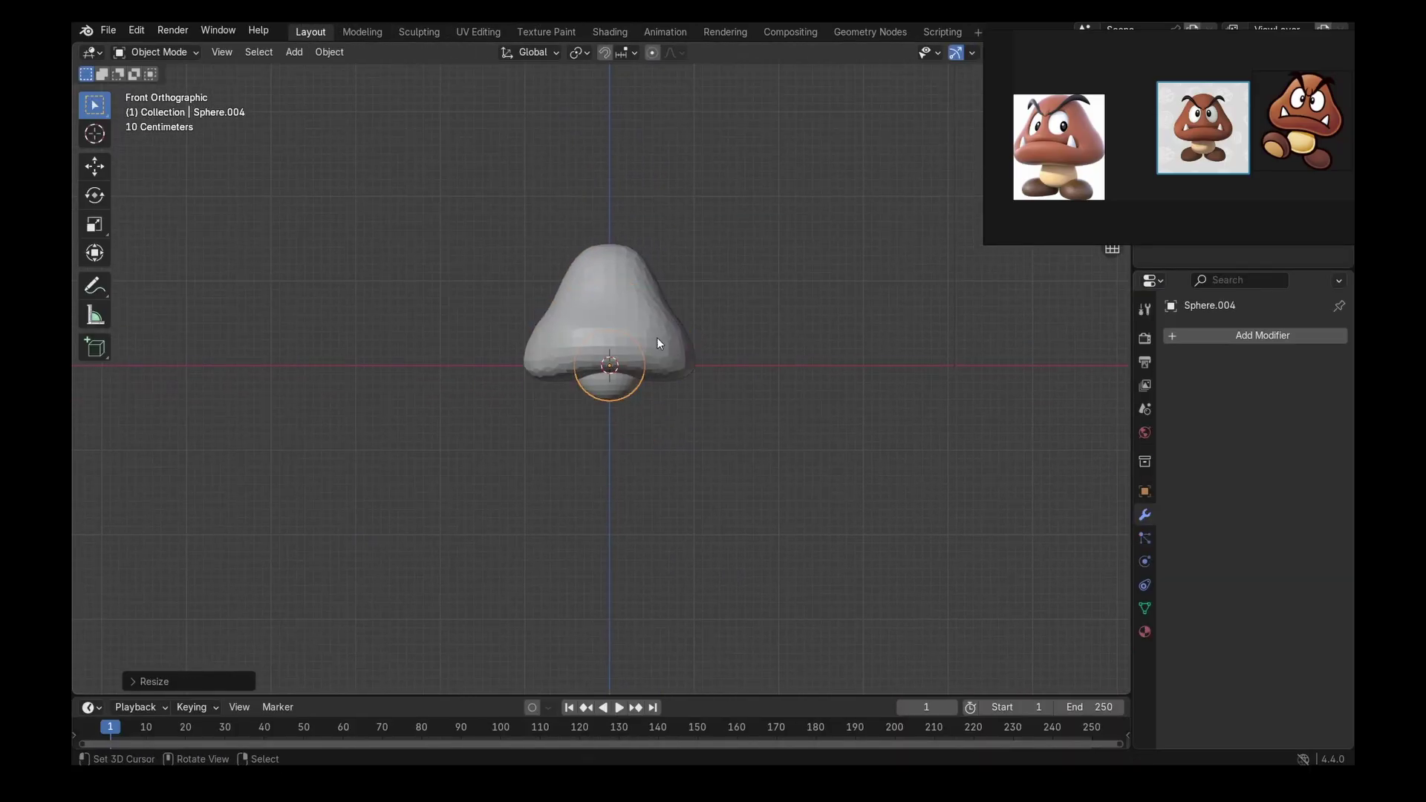
- Sculpt the small sphere with X and Y symmetry, stretching it down below the head using a 288 px Grab brush
{"action": "left_click", "coordinate": [420, 33]}
{"action": "left_click", "coordinate": [873, 74]}
{"action": "middle_click_drag", "start_coordinate": [781, 435], "coordinate": [791, 340], "text": "shift"}
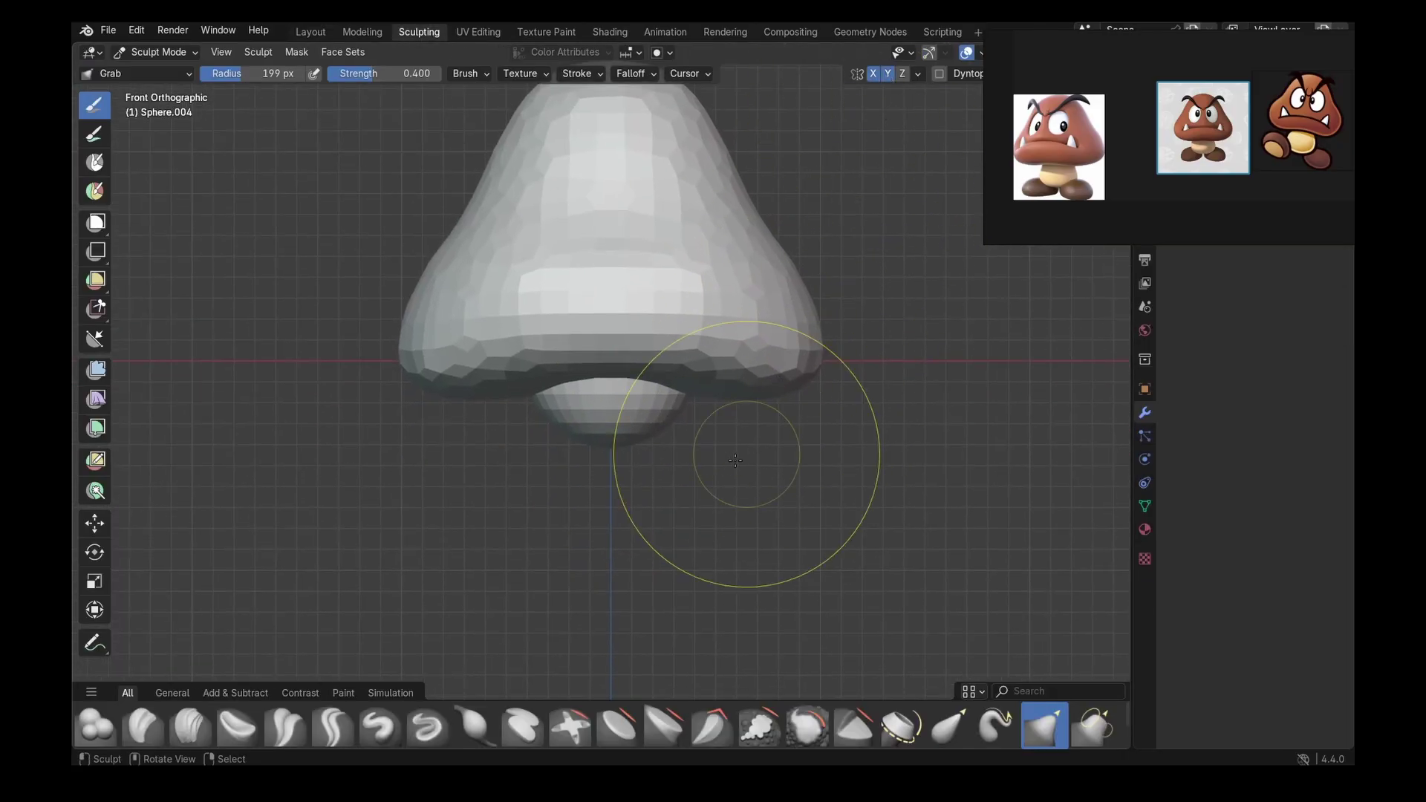
{"action": "key", "text": "f"}
{"action": "left_click", "coordinate": [851, 454]}
{"action": "mouse_move", "coordinate": [646, 427]}
{"action": "left_mouse_down"}
{"action": "mouse_move", "coordinate": [649, 474]}
{"action": "mouse_move", "coordinate": [657, 442]}
{"action": "left_mouse_up"}
{"action": "key", "text": "alt+z"}
{"action": "mouse_move", "coordinate": [635, 312]}
{"action": "left_mouse_down"}
{"action": "mouse_move", "coordinate": [610, 329]}
{"action": "mouse_move", "coordinate": [610, 371]}
{"action": "left_mouse_up"}
{"action": "key", "text": "alt+z"}
{"action": "scroll", "coordinate": [695, 513], "scroll_direction": "down", "scroll_amount": 2}
{"action": "scroll", "coordinate": [609, 432], "scroll_direction": "up", "scroll_amount": 2}
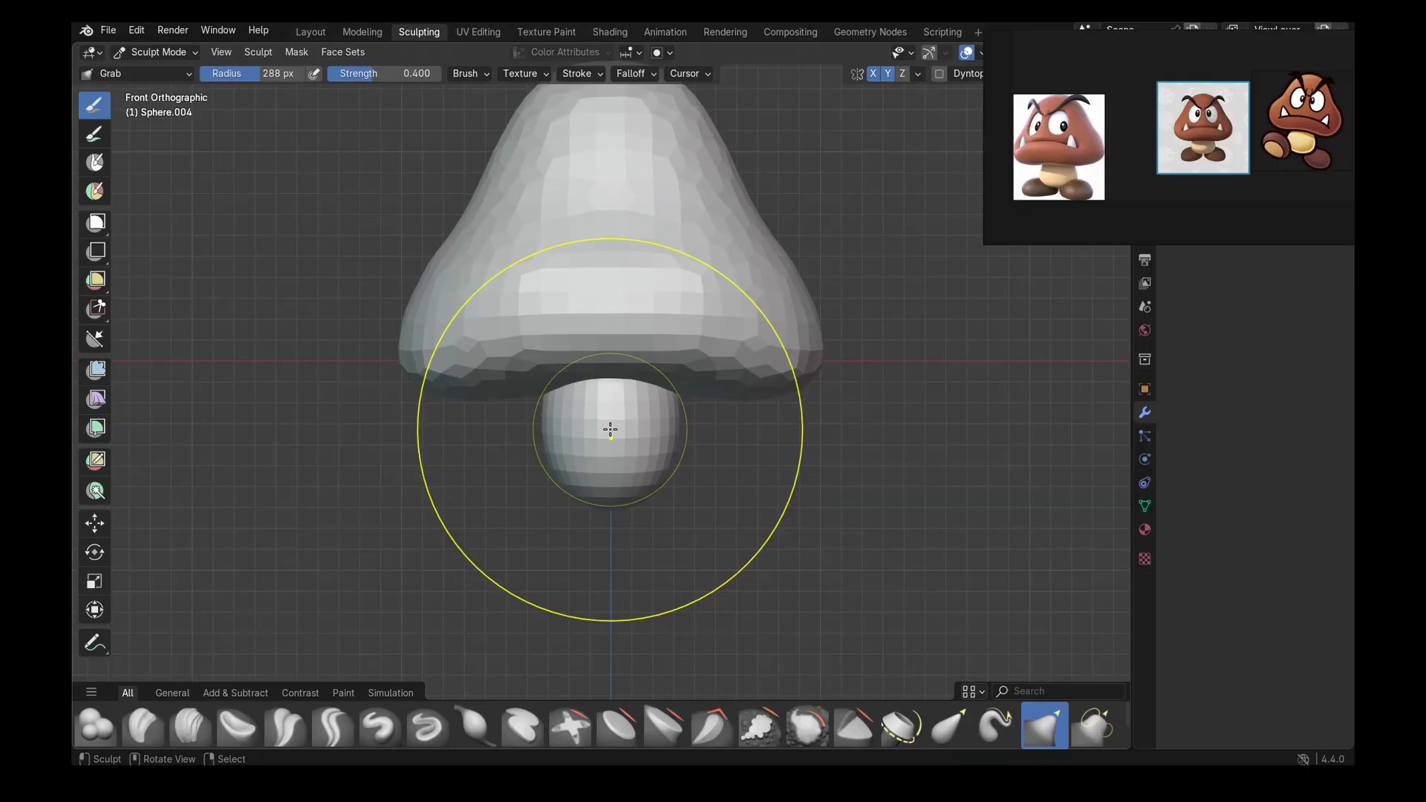
{"action": "middle_click_drag", "start_coordinate": [610, 429], "coordinate": [606, 495], "text": "shift"}
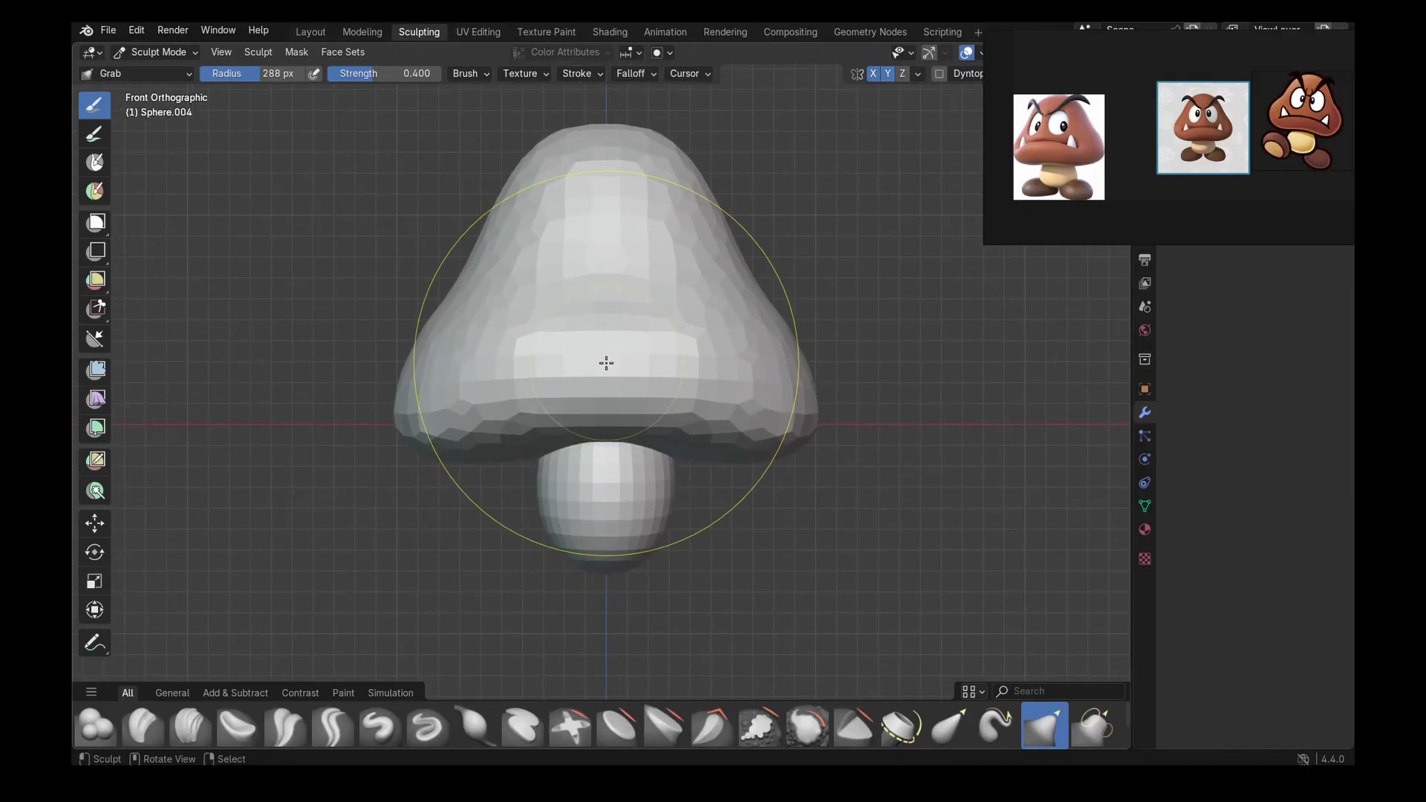
- Widen and lengthen the lower part of the body and narrow its upper sides with the Grab brush
{"action": "left_click_drag", "start_coordinate": [667, 512], "coordinate": [684, 517]}
{"action": "left_click_drag", "start_coordinate": [655, 567], "coordinate": [657, 587]}
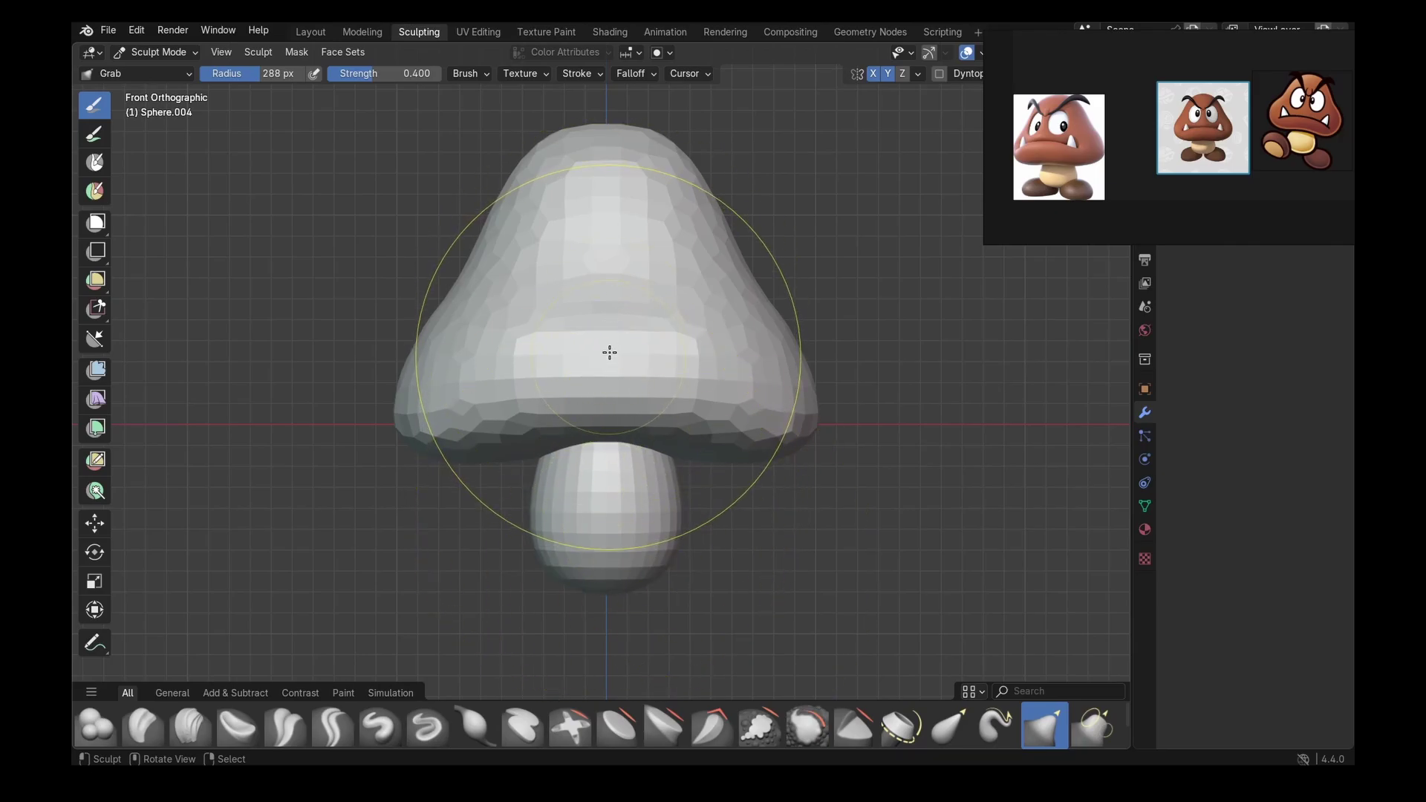
{"action": "middle_click_drag", "start_coordinate": [646, 526], "coordinate": [628, 502], "text": "shift"}
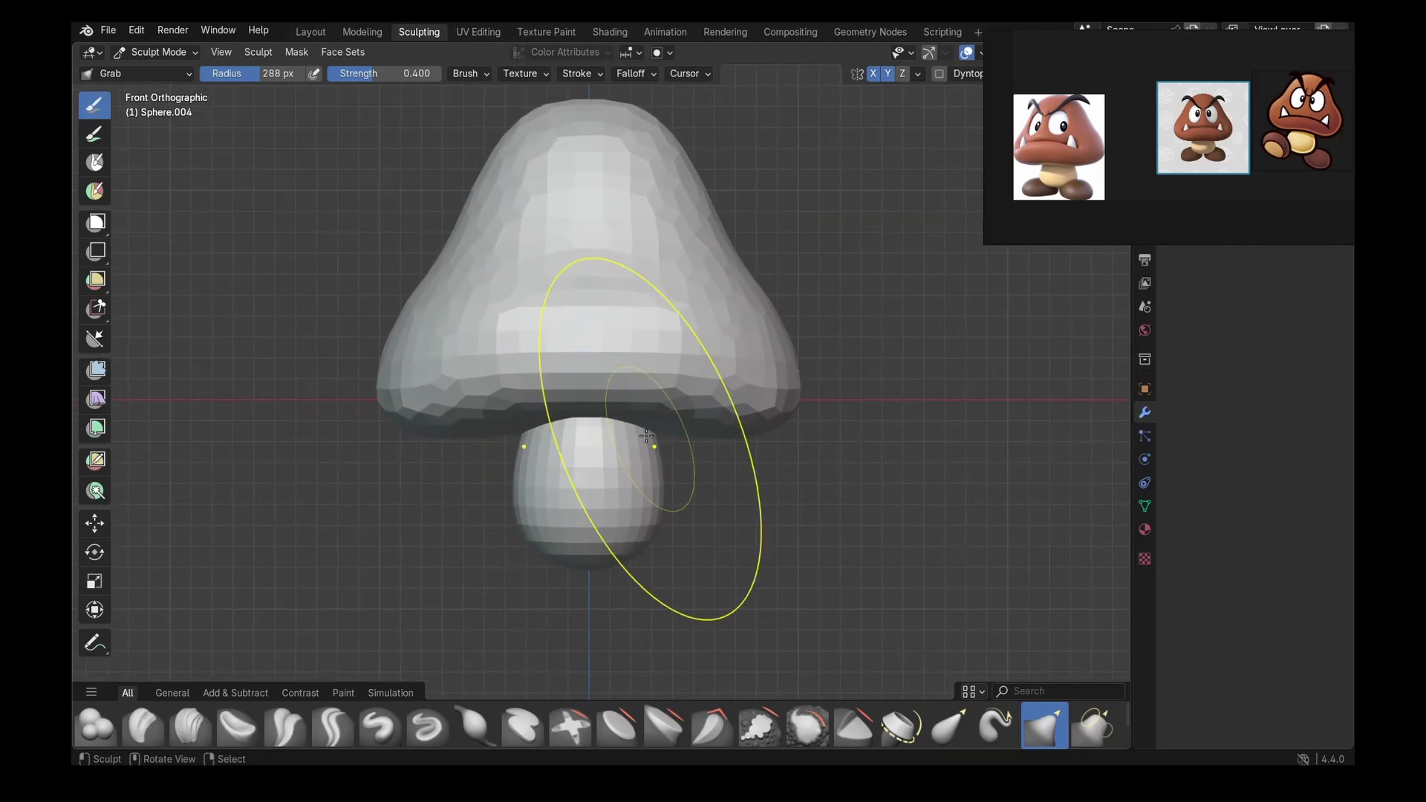
{"action": "left_click_drag", "start_coordinate": [518, 439], "coordinate": [525, 439]}
- Refine the body's lower contour with the Grab brush at 265 px radius, checking its proportions from the front and side
{"action": "middle_click_drag", "start_coordinate": [524, 440], "coordinate": [724, 483]}
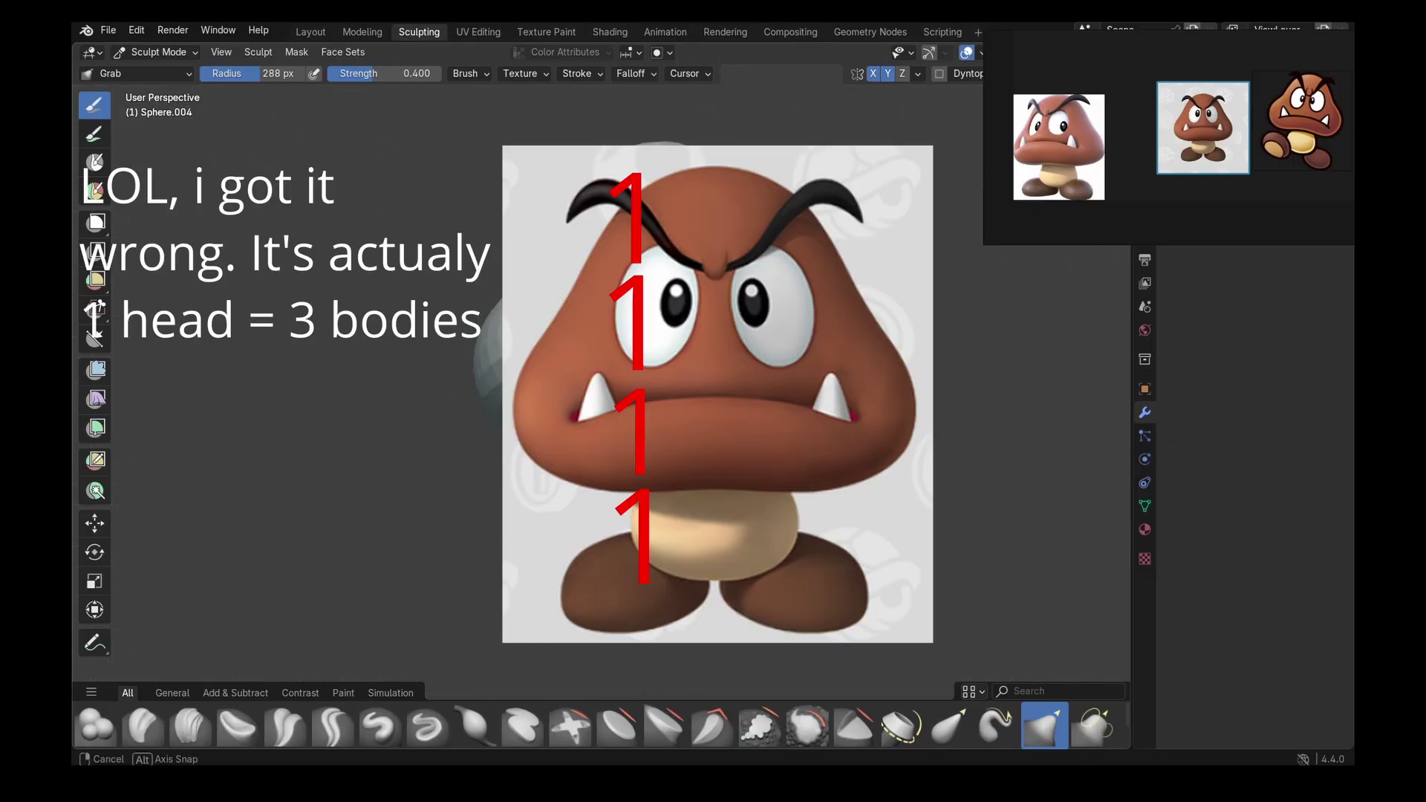
{"action": "key", "text": "KP_1"}
{"action": "key", "text": "KP_3"}
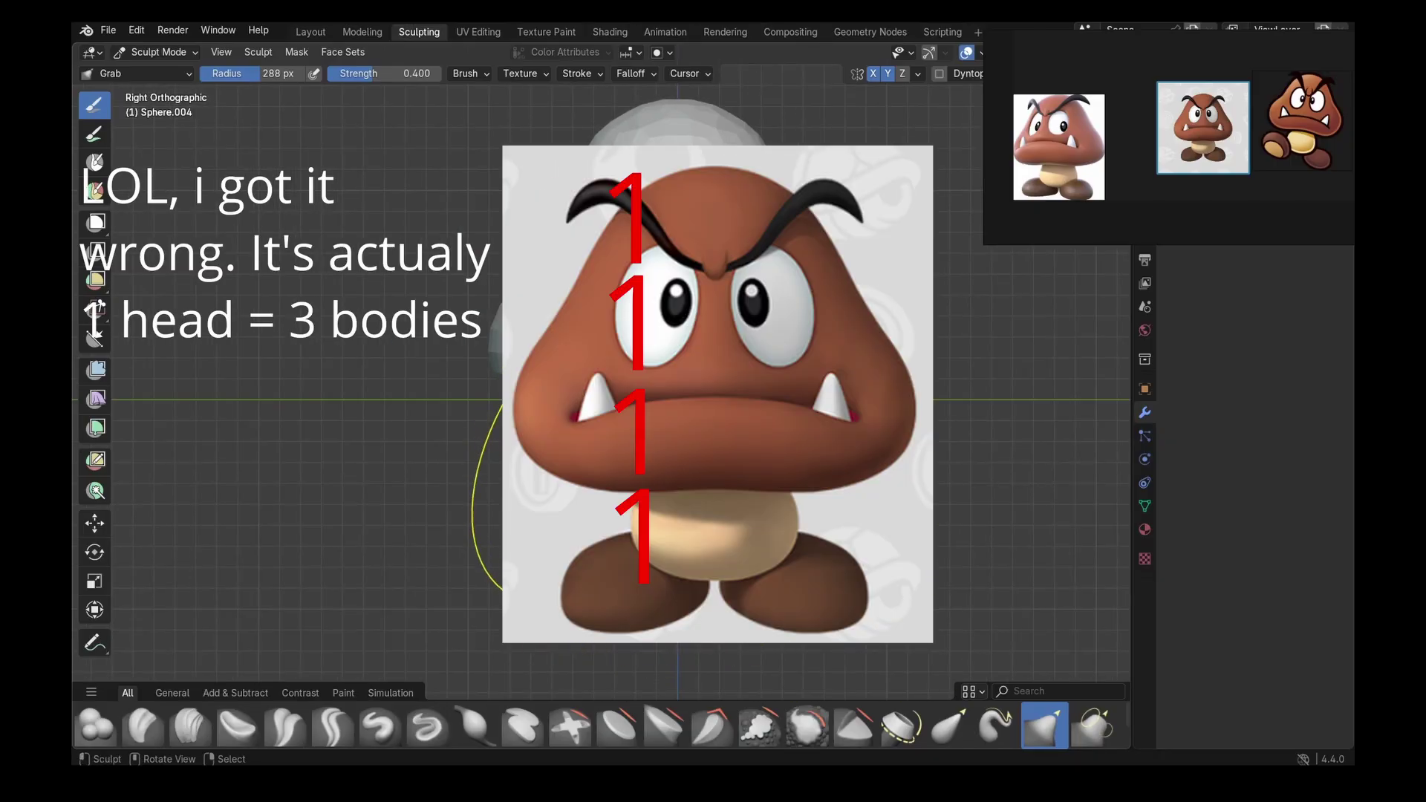
{"action": "key", "text": "KP_1"}
{"action": "key", "text": "i"}
{"action": "key", "text": "g"}
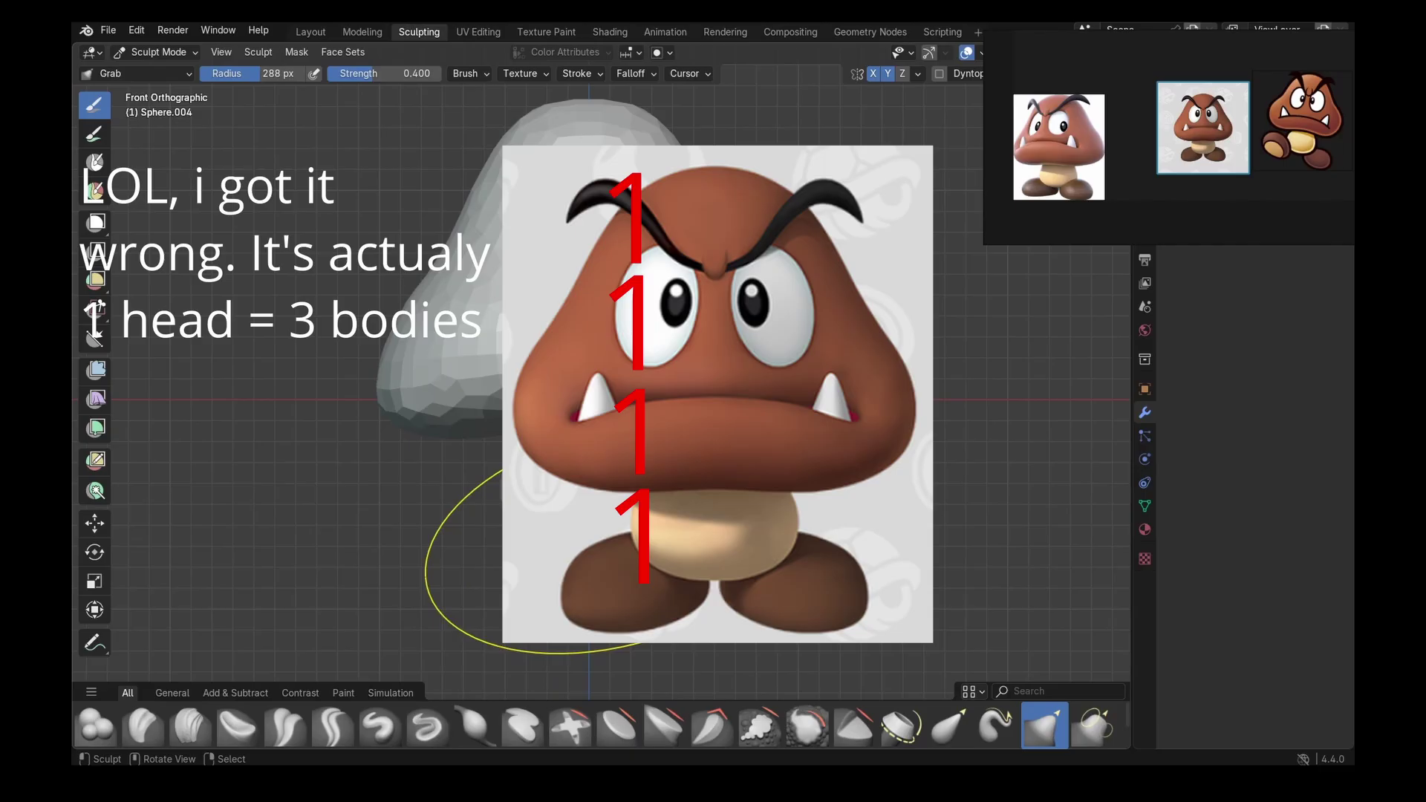
{"action": "key", "text": "f"}
{"action": "left_click", "coordinate": [672, 462]}
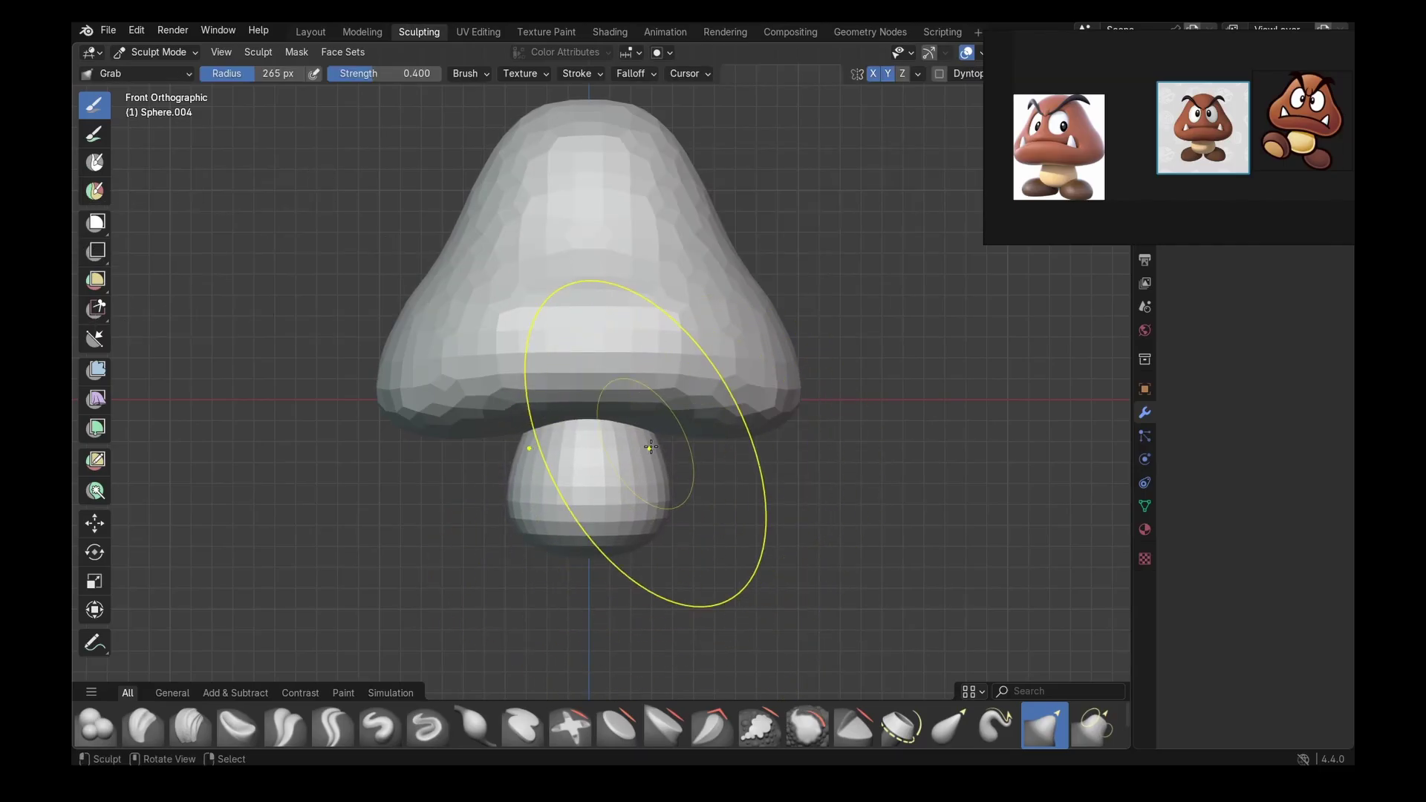
{"action": "left_click_drag", "start_coordinate": [663, 503], "coordinate": [629, 477]}
{"action": "key", "text": "KP_3"}
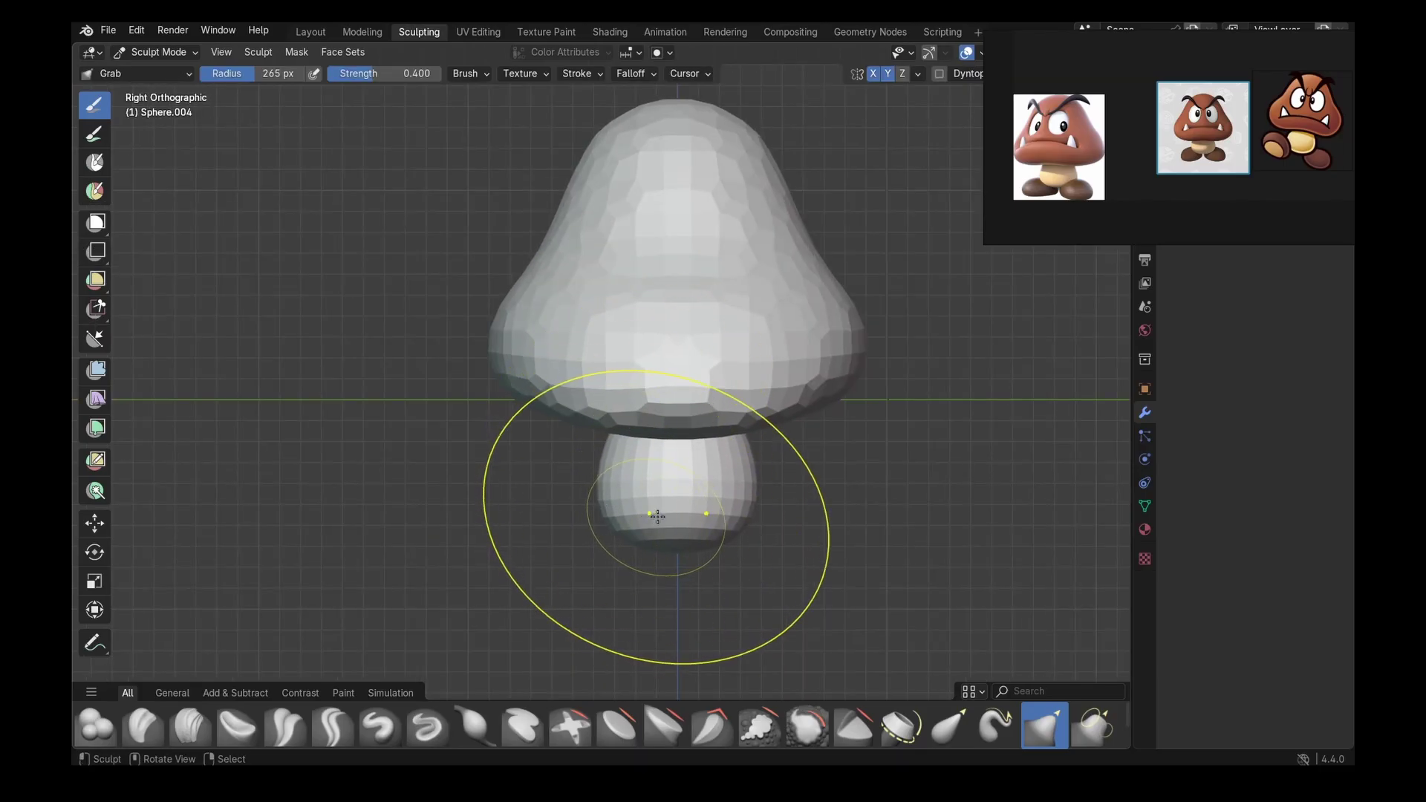
{"action": "key", "text": "KP_1"}
- Add another UV sphere at the origin in the Layout workspace and scale it down to foot size
{"action": "left_click", "coordinate": [310, 31]}
{"action": "scroll", "coordinate": [585, 438], "scroll_direction": "up", "scroll_amount": 4}
{"action": "scroll", "coordinate": [586, 434], "scroll_direction": "up", "scroll_amount": 1}
{"action": "key", "text": "shift+a"}
{"action": "mouse_move", "coordinate": [616, 407]}
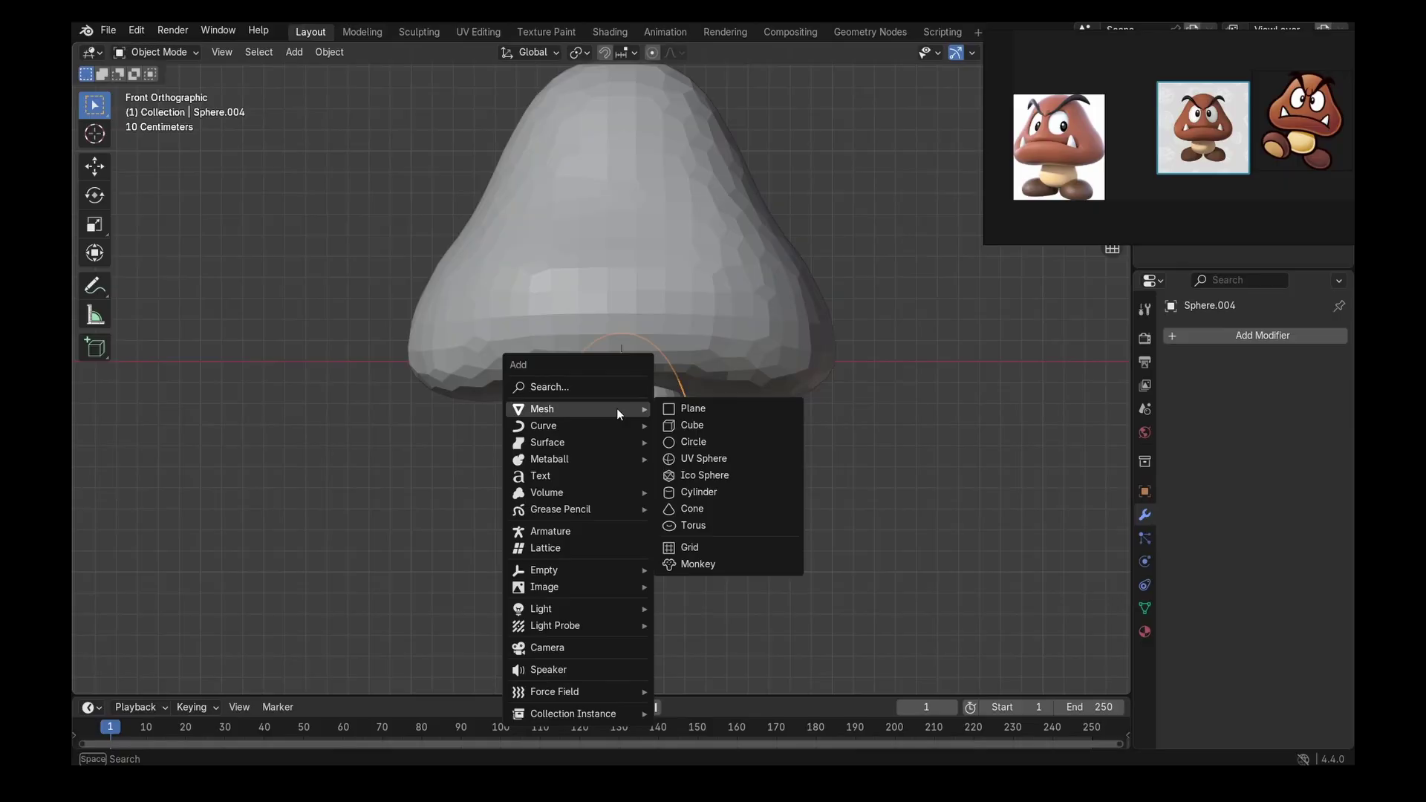
{"action": "left_click", "coordinate": [718, 458]}
{"action": "scroll", "coordinate": [808, 451], "scroll_direction": "down", "scroll_amount": 3}
{"action": "scroll", "coordinate": [809, 450], "scroll_direction": "up", "scroll_amount": 3}
{"action": "key", "text": "s"}
{"action": "left_click", "coordinate": [659, 404]}
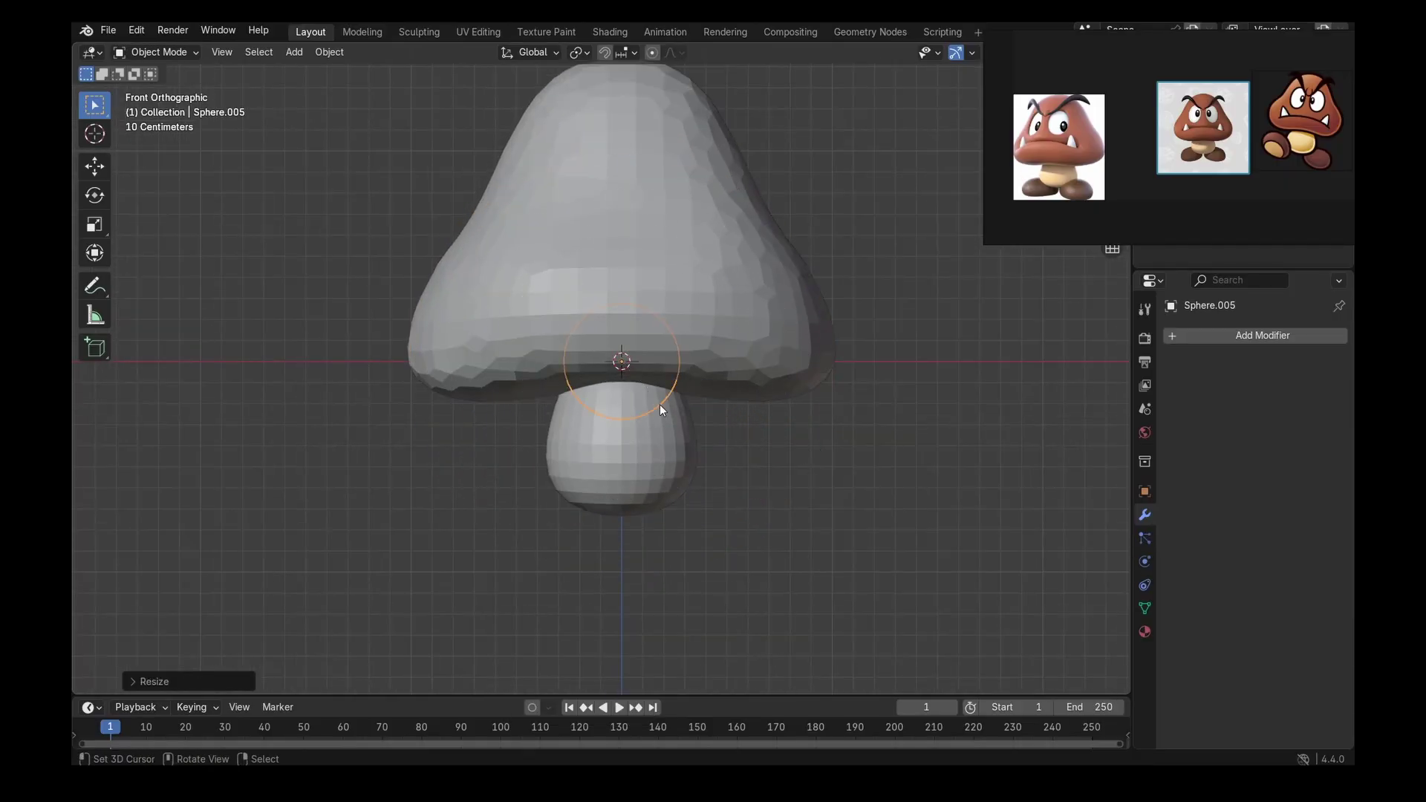
- Move the small sphere's mesh in Edit Mode to beside the lower body, with proportional editing off
{"action": "key", "text": "Tab"}
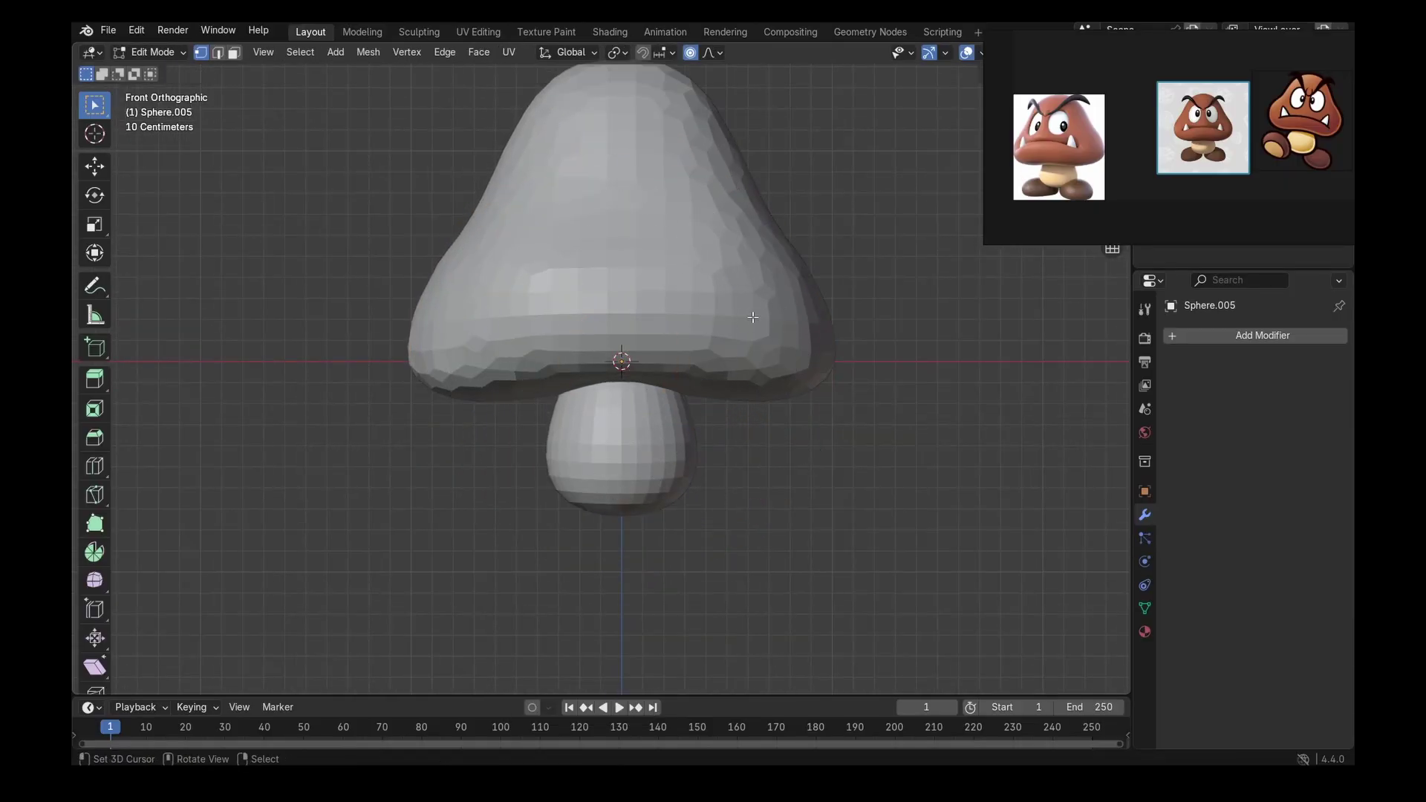
{"action": "key", "text": "o"}
{"action": "key", "text": "g"}
{"action": "left_click", "coordinate": [848, 446]}
{"action": "key", "text": "Tab"}
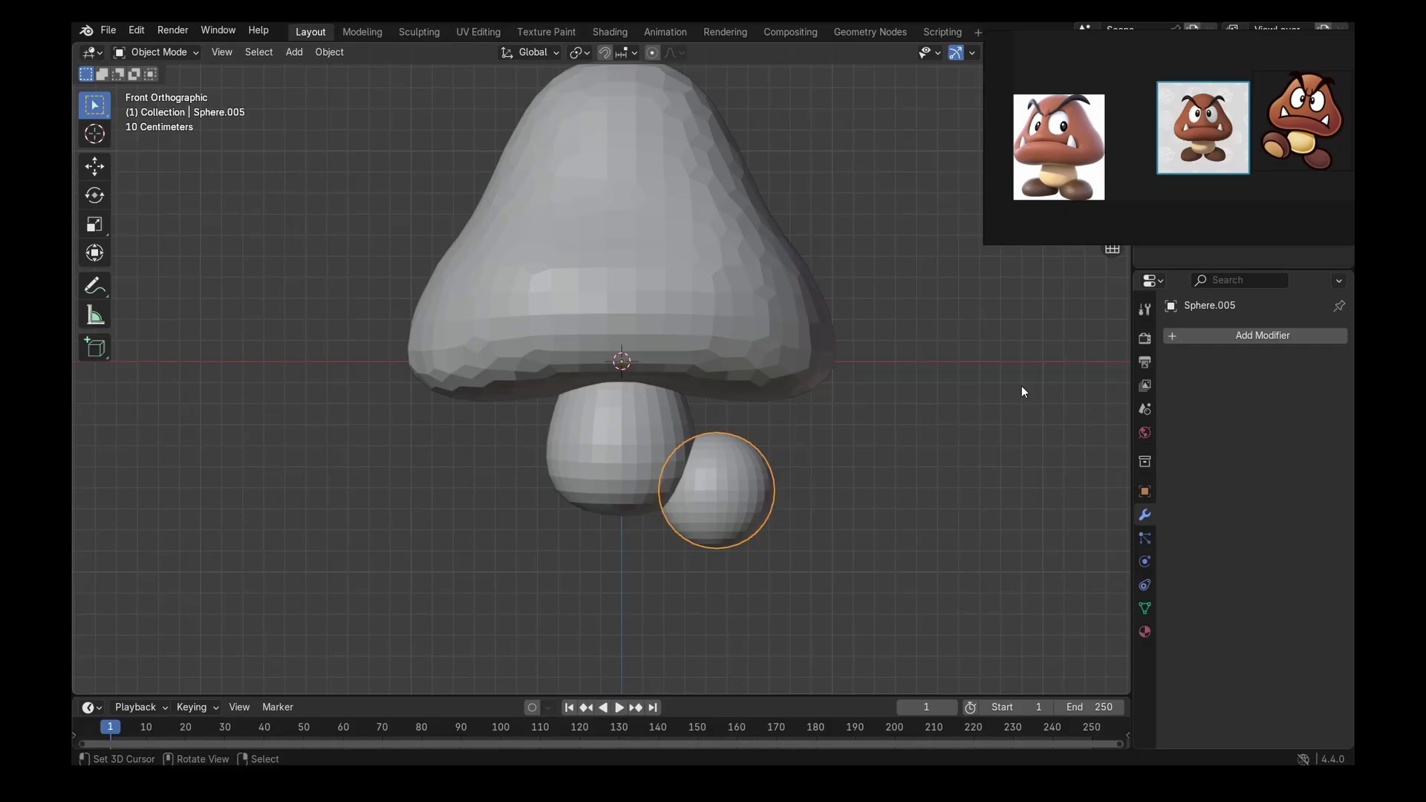
- Add a Mirror modifier on the X axis to the foot sphere
{"action": "left_click", "coordinate": [1263, 336]}
{"action": "type", "text": "mi"}
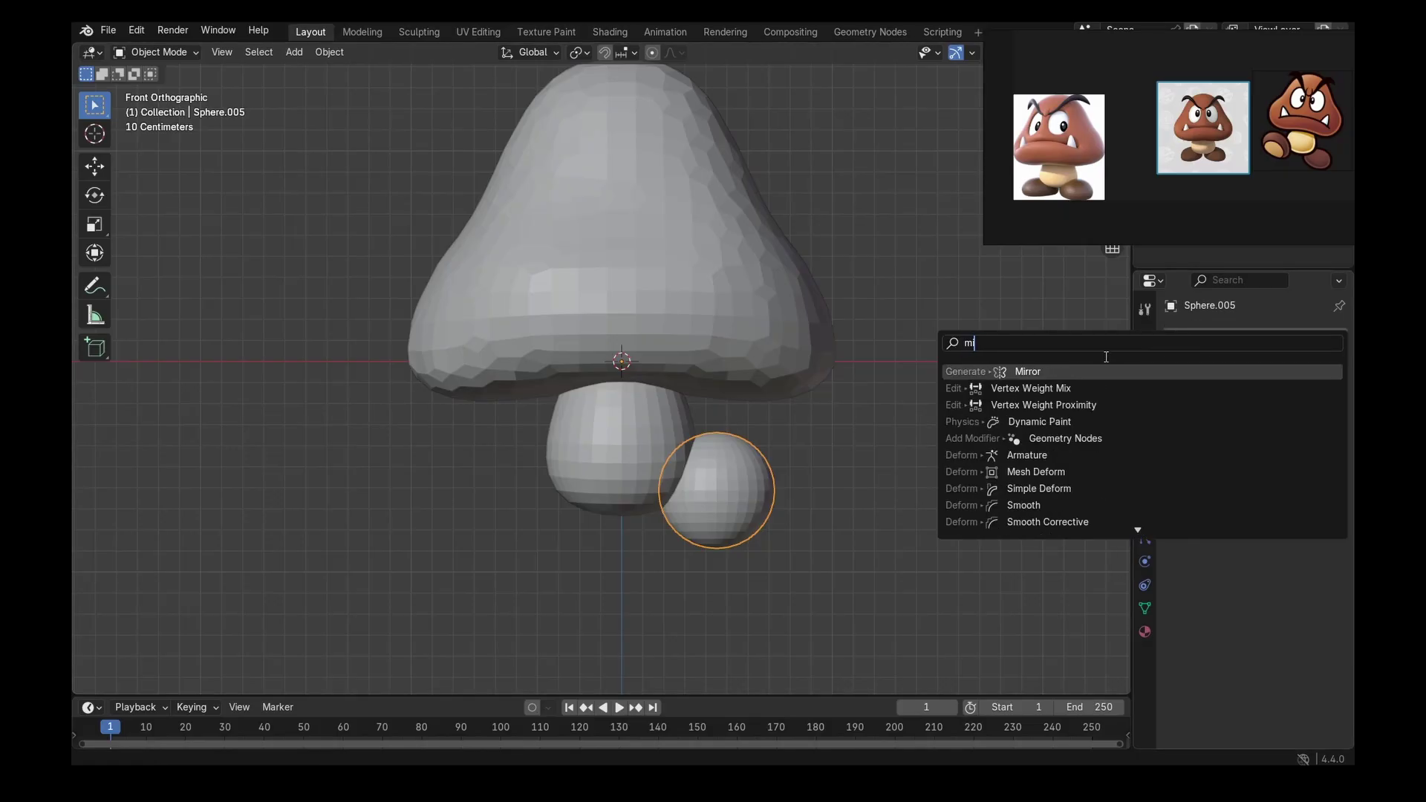
{"action": "key", "text": "Return"}
- Move the foot sphere's mesh about 0.13 m forward and slightly down from the side view
{"action": "middle_click_drag", "start_coordinate": [860, 460], "coordinate": [729, 479]}
{"action": "key", "text": "Tab"}
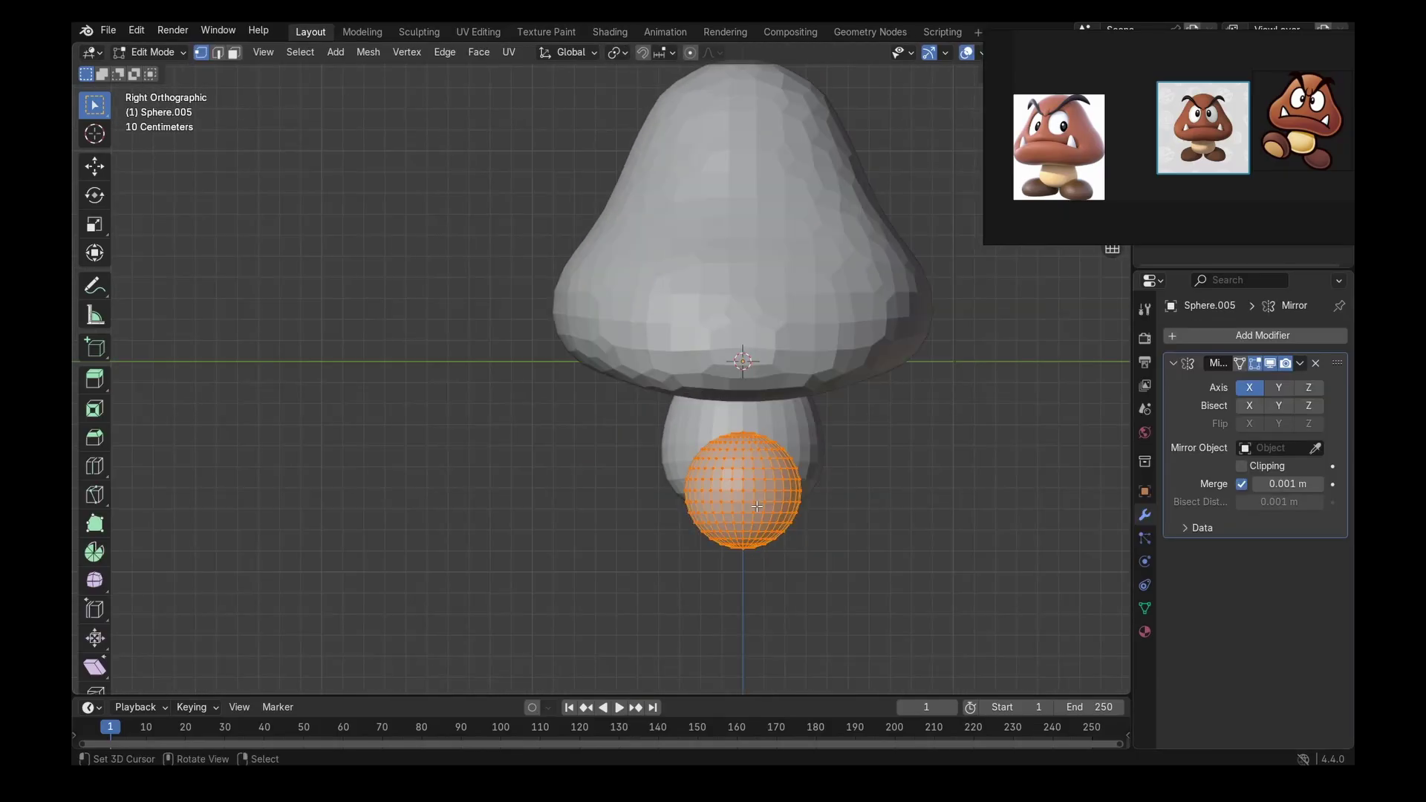
{"action": "key", "text": "g"}
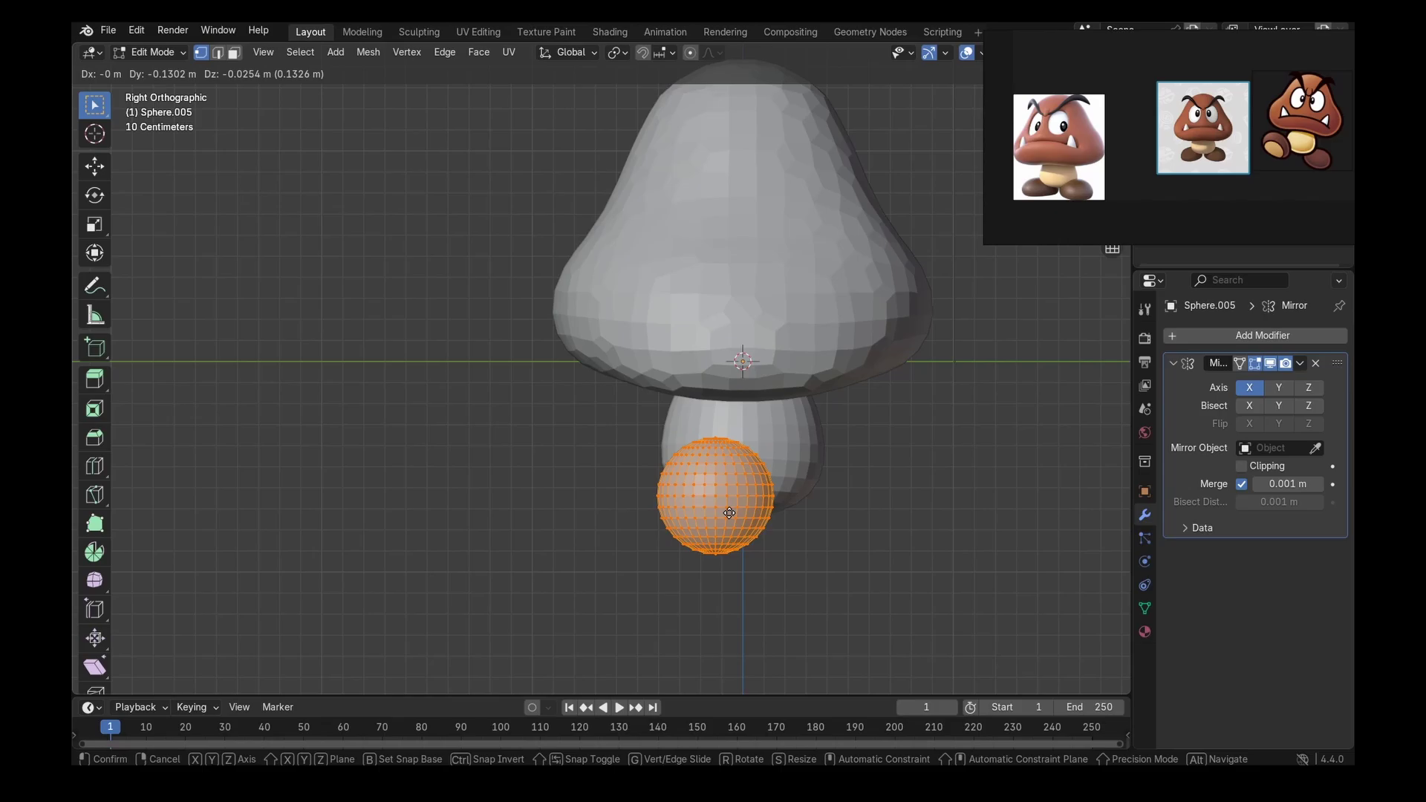
{"action": "left_click", "coordinate": [728, 510]}
{"action": "middle_click_drag", "start_coordinate": [728, 510], "coordinate": [814, 515]}
{"action": "key", "text": "KP_1"}
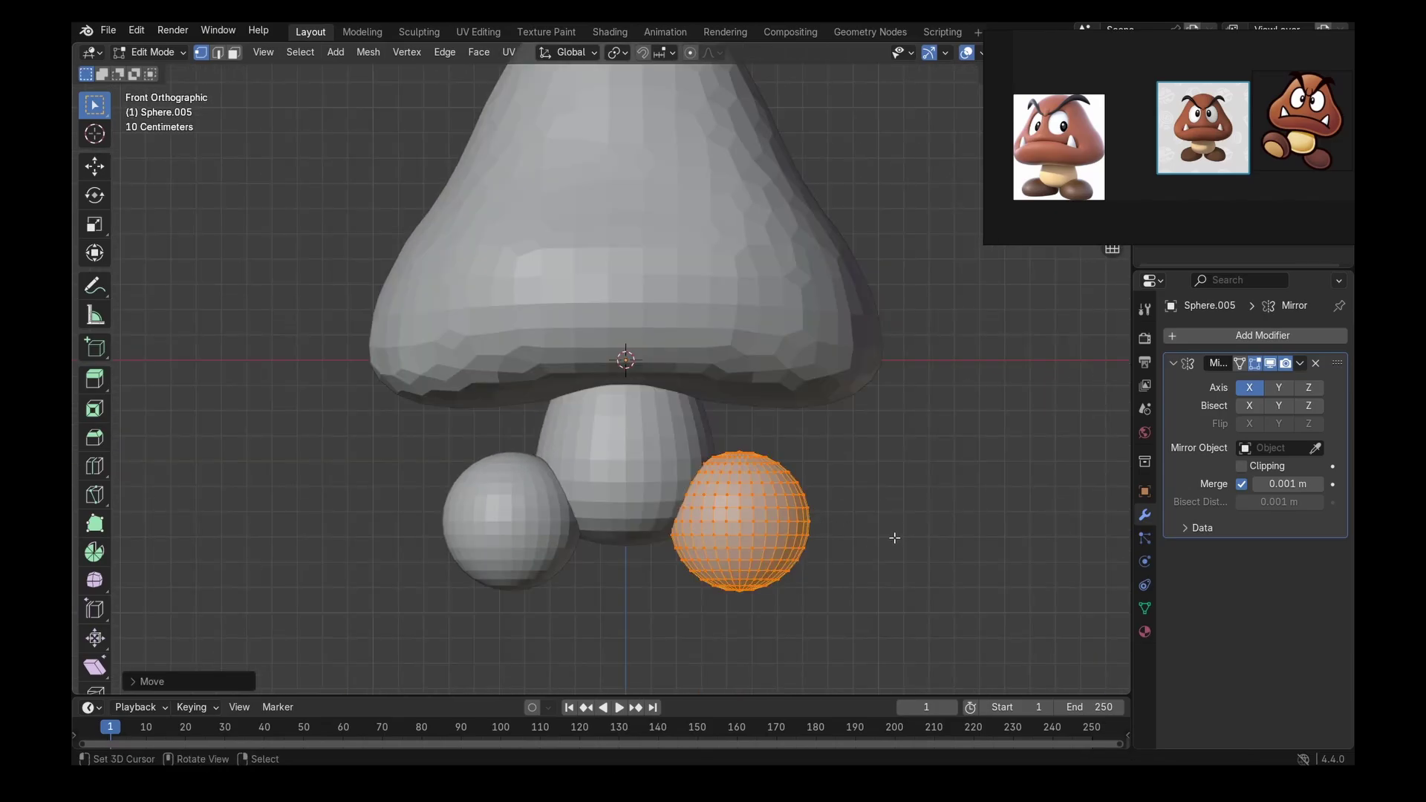
- Isolate the feet in the Sculpting workspace and stretch them forward and slightly outward with the Grab brush at 265 px radius
{"action": "left_click", "coordinate": [420, 32]}
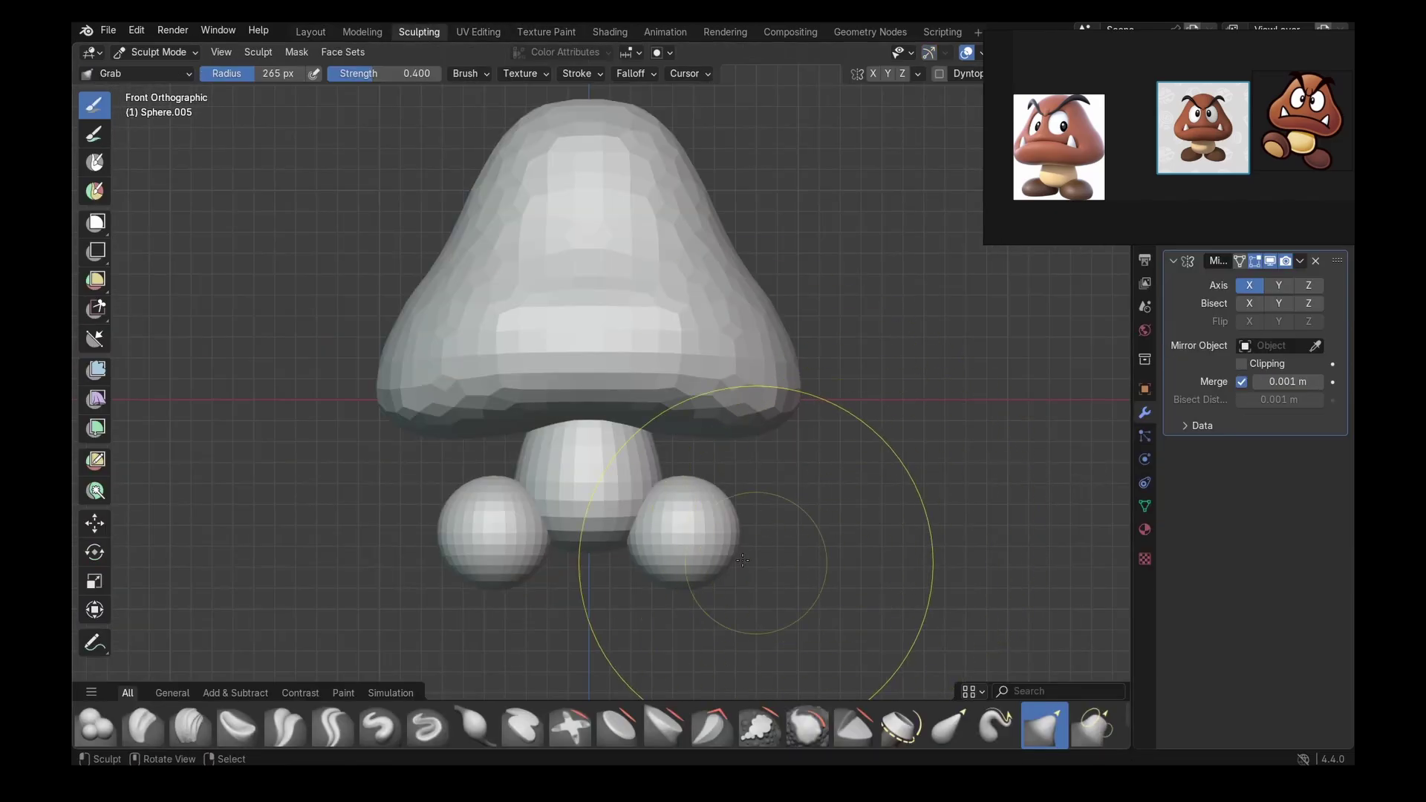
{"action": "key", "text": "KP_Divide"}
{"action": "key", "text": "KP_7"}
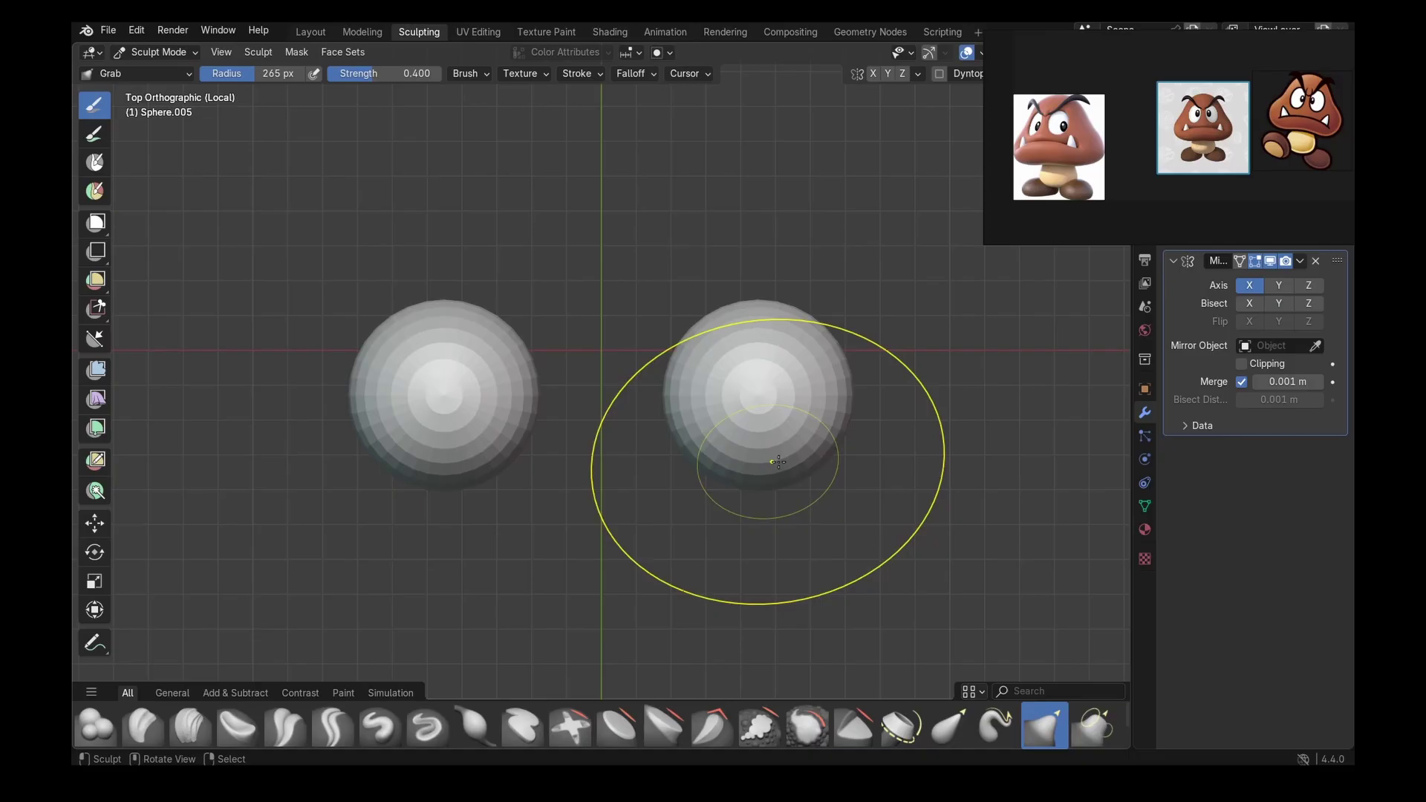
{"action": "mouse_move", "coordinate": [783, 483]}
{"action": "left_mouse_down"}
{"action": "mouse_move", "coordinate": [787, 568]}
{"action": "mouse_move", "coordinate": [727, 543]}
{"action": "left_mouse_up"}
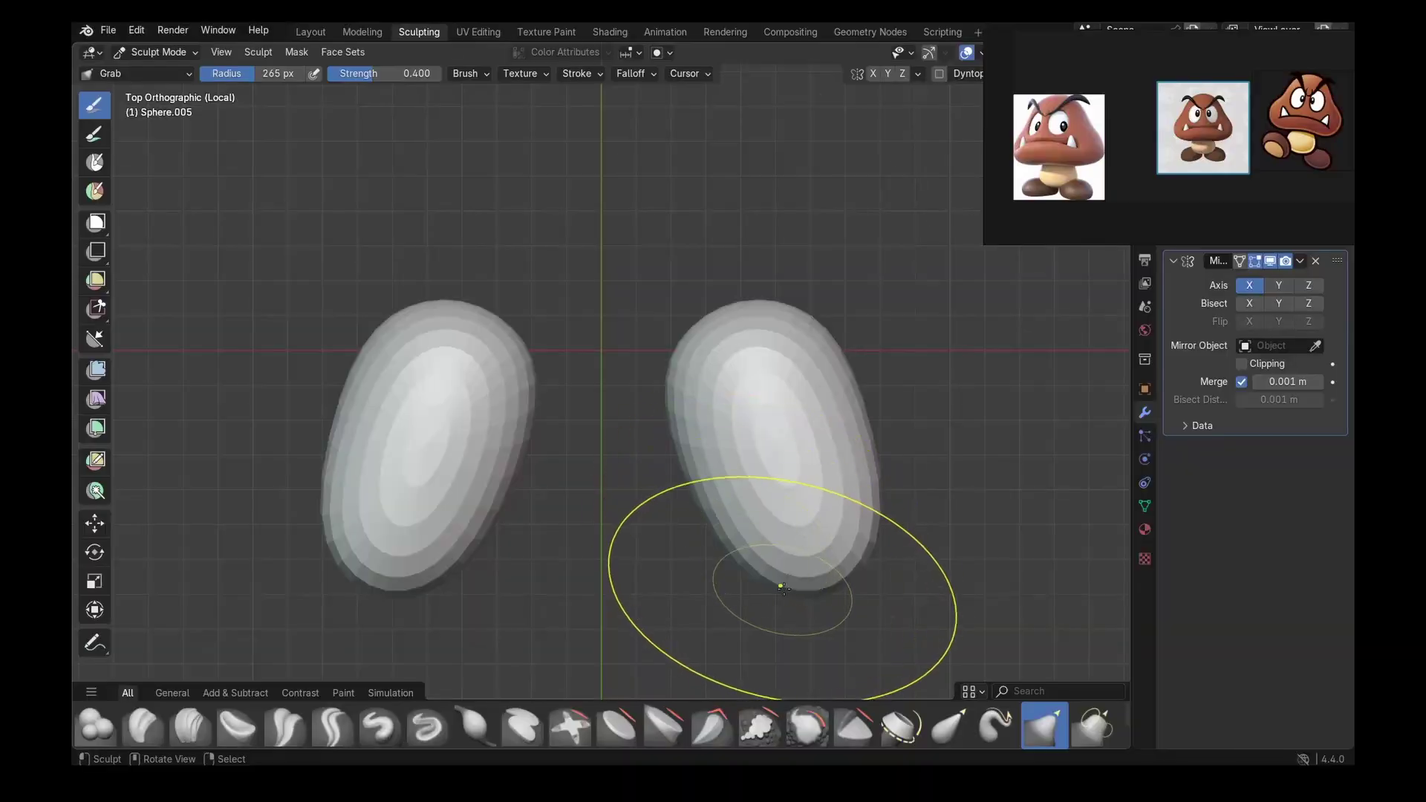
{"action": "key", "text": "KP_Divide"}
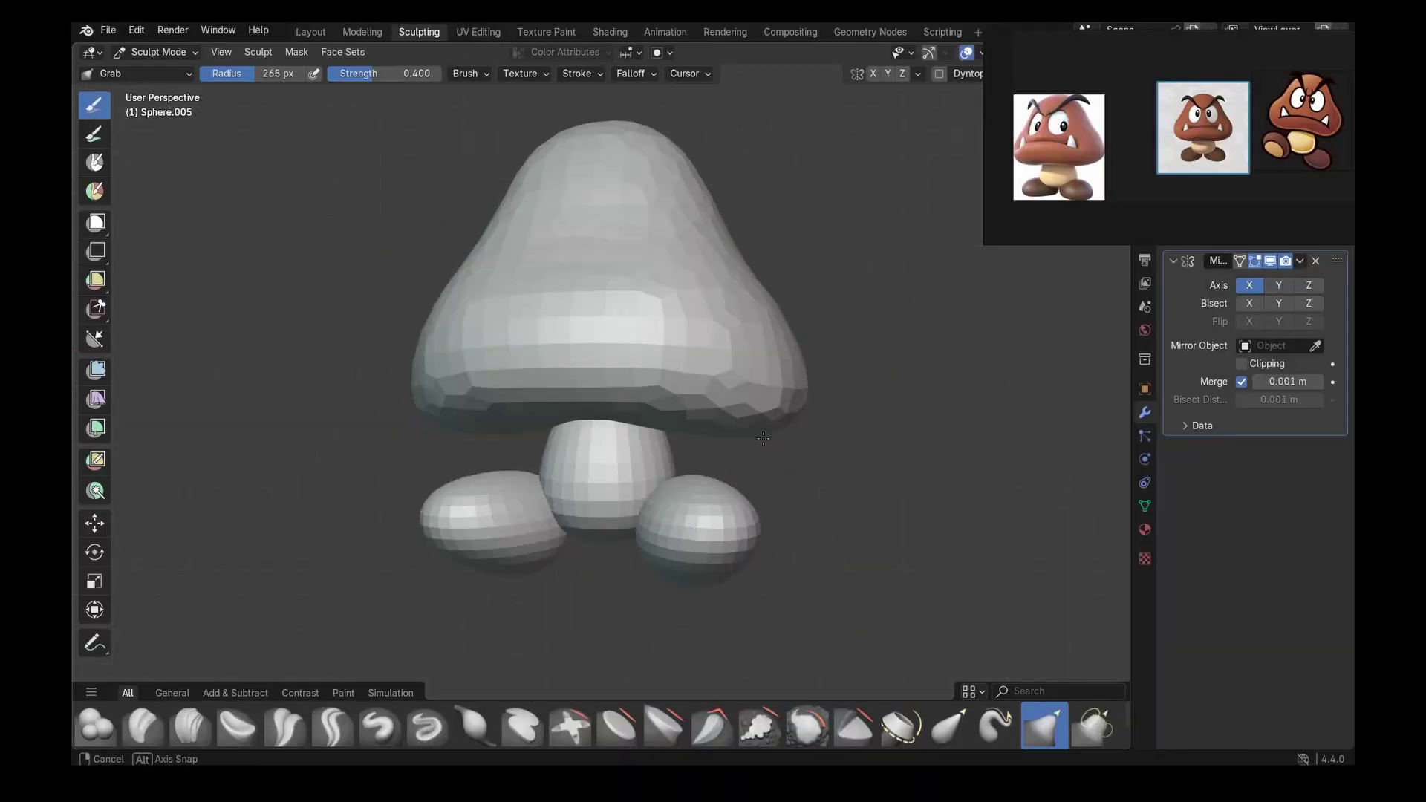
- Reshape the feet with the Grab brush from the front and side views and reduce the brush radius
{"action": "mouse_move", "coordinate": [745, 535]}
{"action": "middle_mouse_down"}
{"action": "mouse_move", "coordinate": [723, 366]}
{"action": "mouse_move", "coordinate": [697, 493]}
{"action": "middle_mouse_up"}
{"action": "key", "text": "KP_1"}
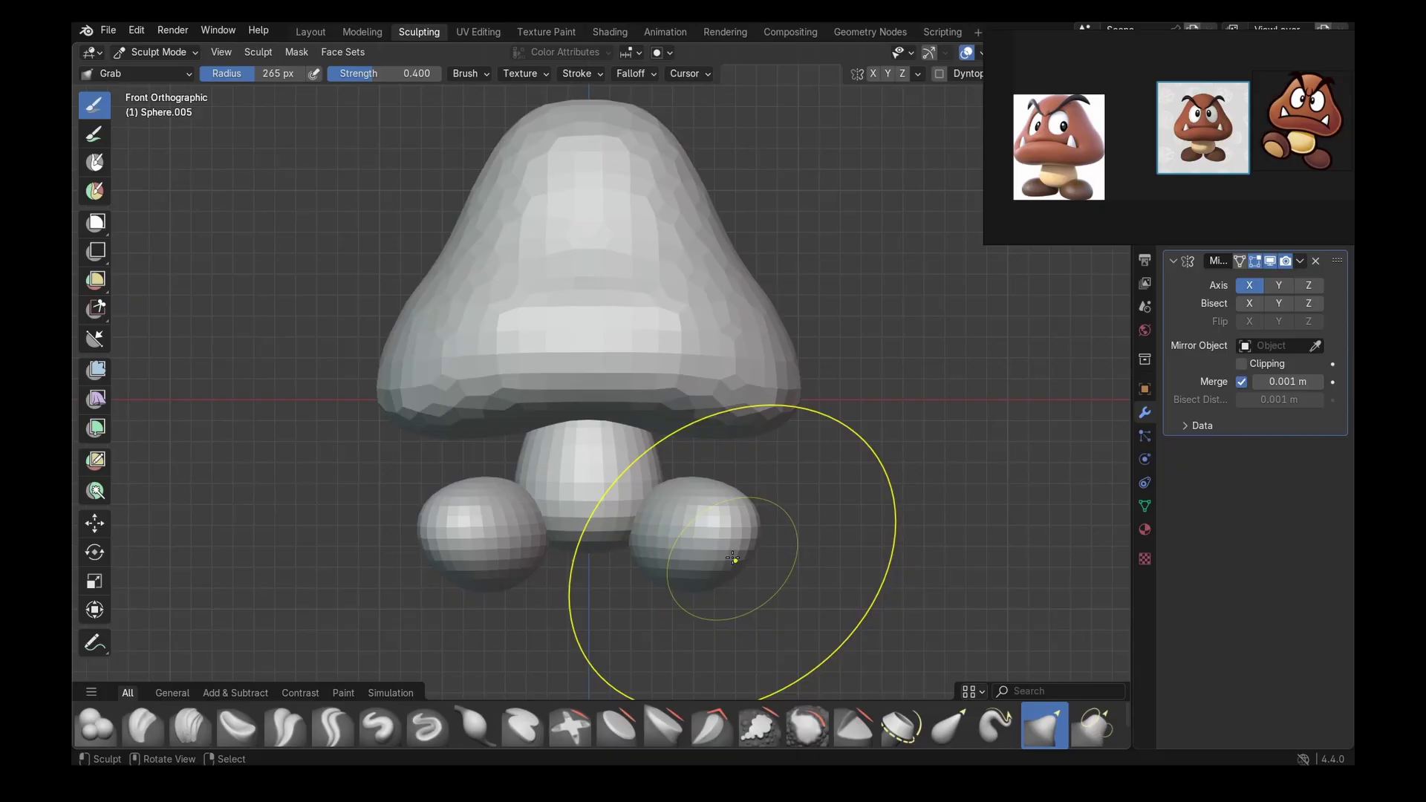
{"action": "left_click_drag", "start_coordinate": [735, 546], "coordinate": [721, 541]}
{"action": "key", "text": "KP_3"}
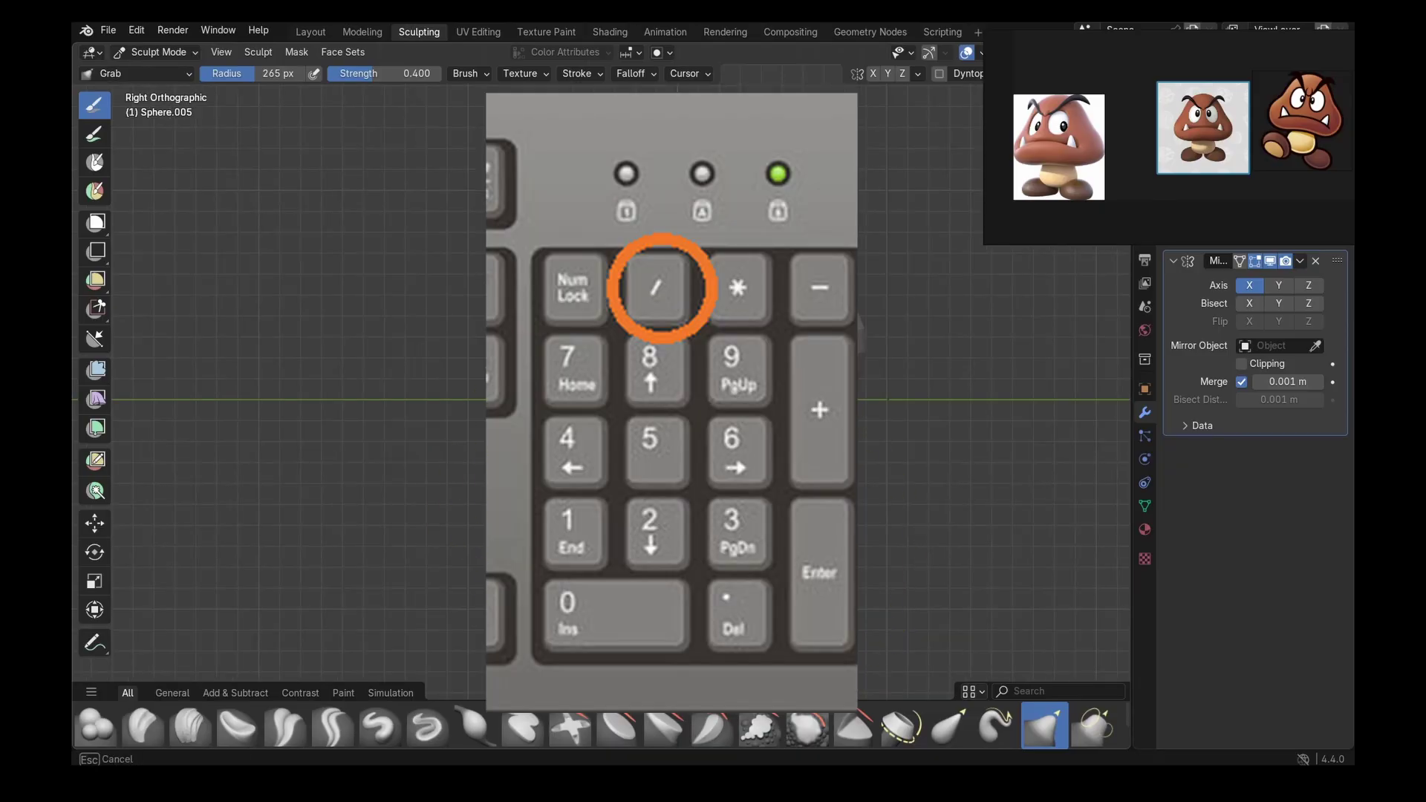
{"action": "key", "text": "f"}
{"action": "left_click", "coordinate": [608, 491]}
- Flatten the undersides of the feet with the Flatten/Contrast brush at 211 px radius
{"action": "mouse_move", "coordinate": [658, 598]}
{"action": "middle_mouse_down"}
{"action": "mouse_move", "coordinate": [725, 547]}
{"action": "mouse_move", "coordinate": [748, 354]}
{"action": "middle_mouse_up"}
{"action": "key", "text": "KP_1"}
{"action": "key", "text": "shift+t"}
{"action": "key", "text": "KP_7"}
{"action": "key", "text": "ctrl+KP_7"}
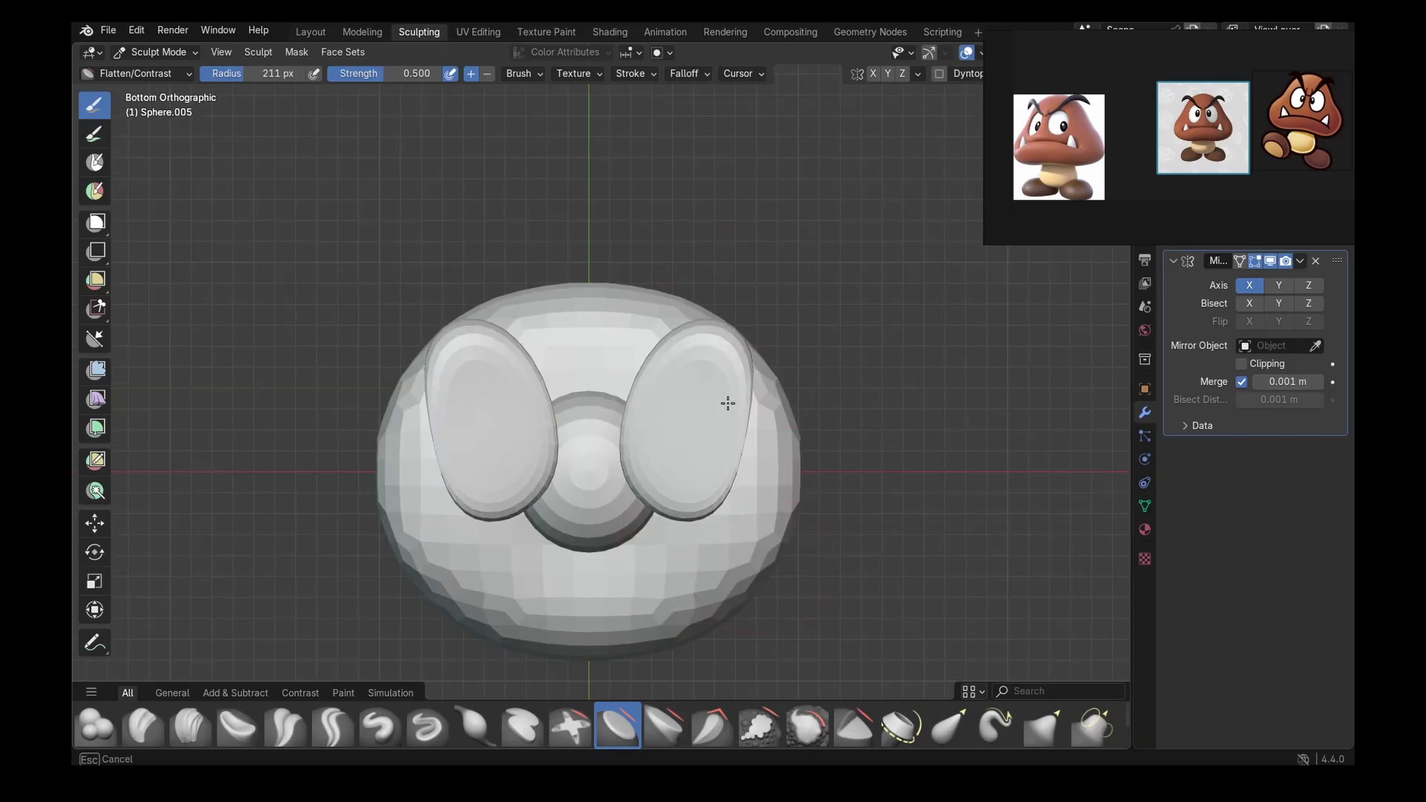
{"action": "mouse_move", "coordinate": [728, 403]}
{"action": "middle_mouse_down"}
{"action": "mouse_move", "coordinate": [739, 548]}
{"action": "mouse_move", "coordinate": [719, 497]}
{"action": "middle_mouse_up"}
{"action": "key", "text": "KP_7"}
{"action": "key", "text": "ctrl+KP_7"}
- Round out the feet with the Inflate/Deflate brush at 116 px radius
{"action": "key", "text": "f"}
{"action": "left_click", "coordinate": [701, 409]}
{"action": "key", "text": "KP_7"}
{"action": "mouse_move", "coordinate": [693, 548]}
{"action": "middle_mouse_down"}
{"action": "mouse_move", "coordinate": [652, 509]}
{"action": "mouse_move", "coordinate": [699, 558]}
{"action": "middle_mouse_up"}
{"action": "key", "text": "KP_1"}
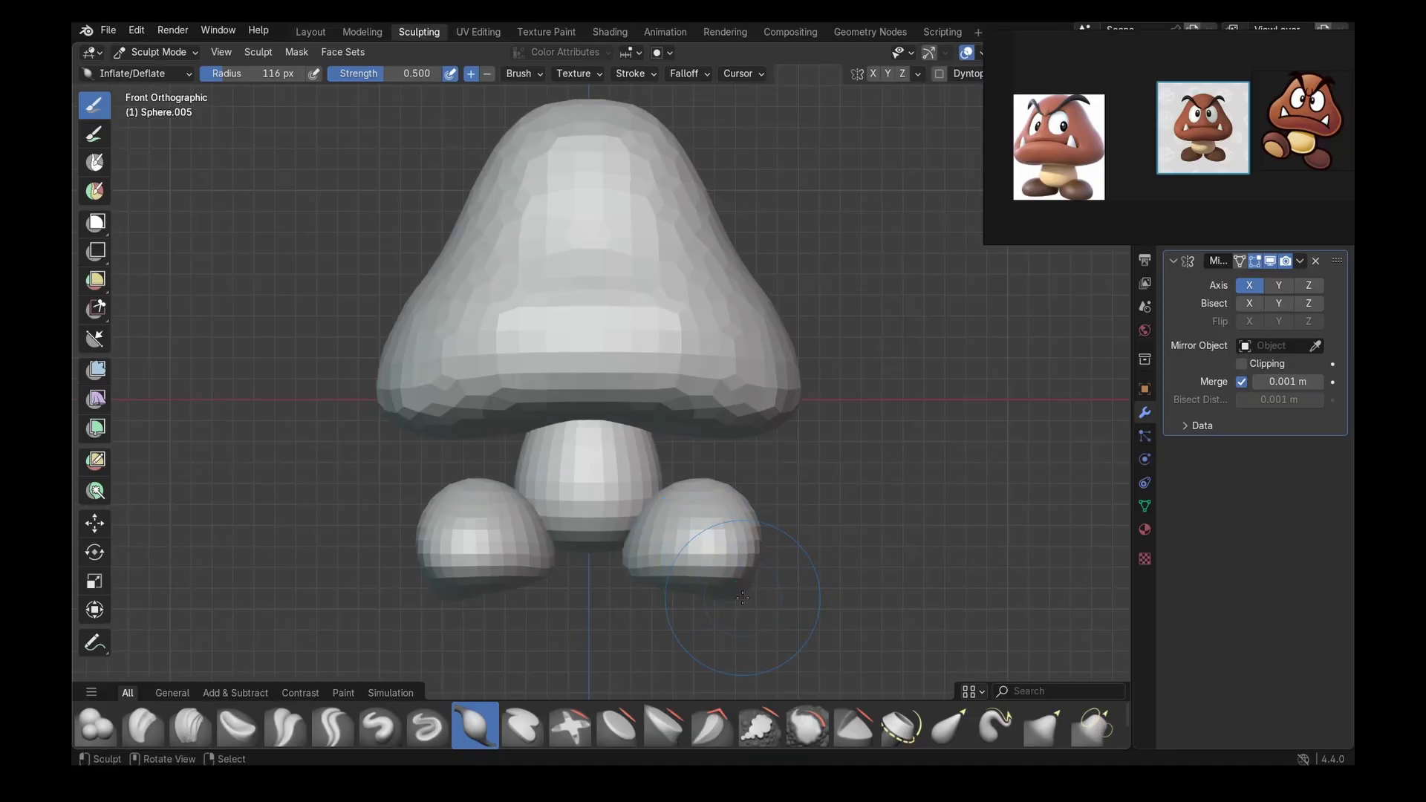
- Adjust the lower contour of the feet with the Grab brush at 116 px radius from the side and back
{"action": "key", "text": "KP_3"}
{"action": "key", "text": "g"}
{"action": "left_click_drag", "start_coordinate": [665, 568], "coordinate": [666, 585]}
{"action": "middle_click_drag", "start_coordinate": [570, 580], "coordinate": [676, 580], "text": "alt"}
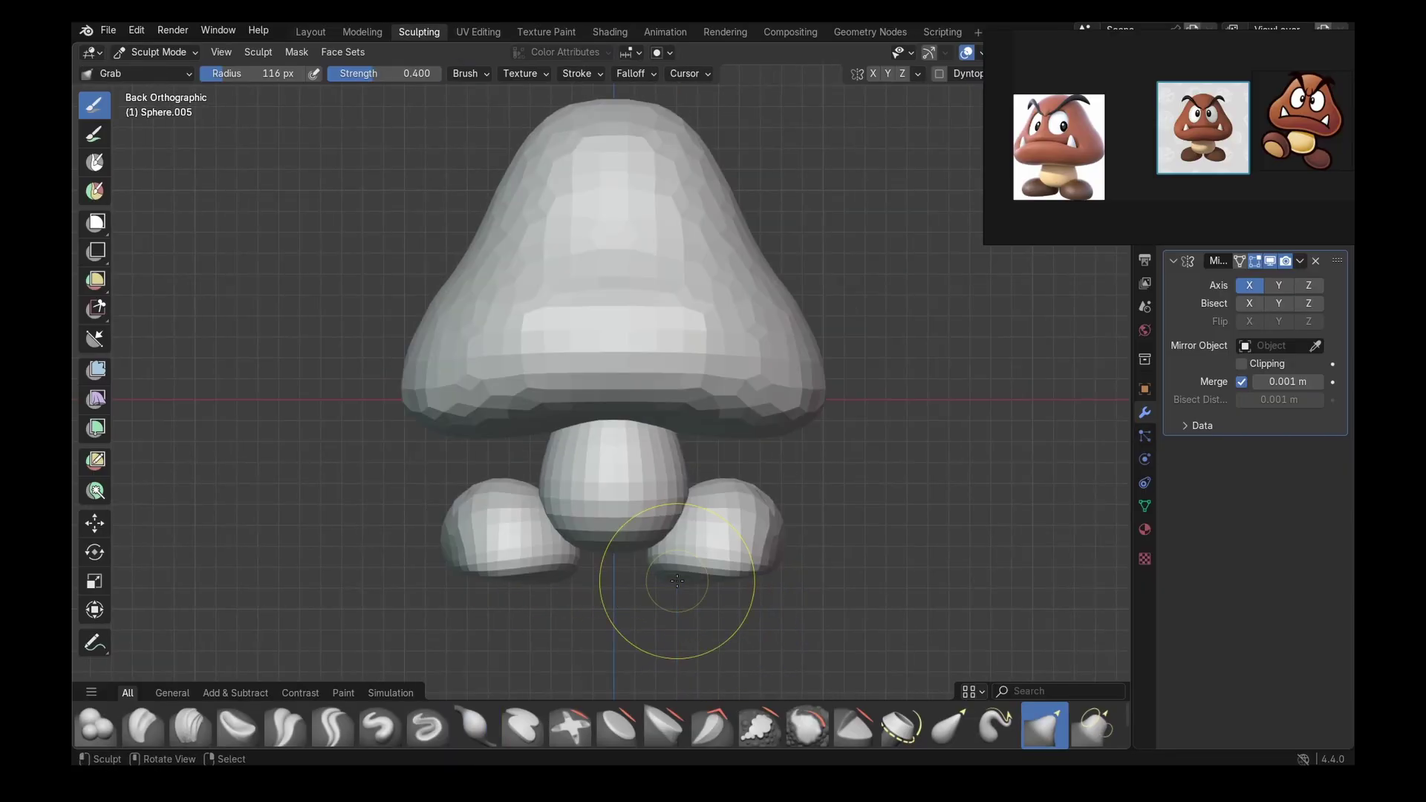
{"action": "mouse_move", "coordinate": [499, 576]}
{"action": "middle_mouse_down", "text": "alt"}
{"action": "mouse_move", "coordinate": [582, 389]}
{"action": "mouse_move", "coordinate": [741, 433]}
{"action": "middle_mouse_up", "text": "alt"}
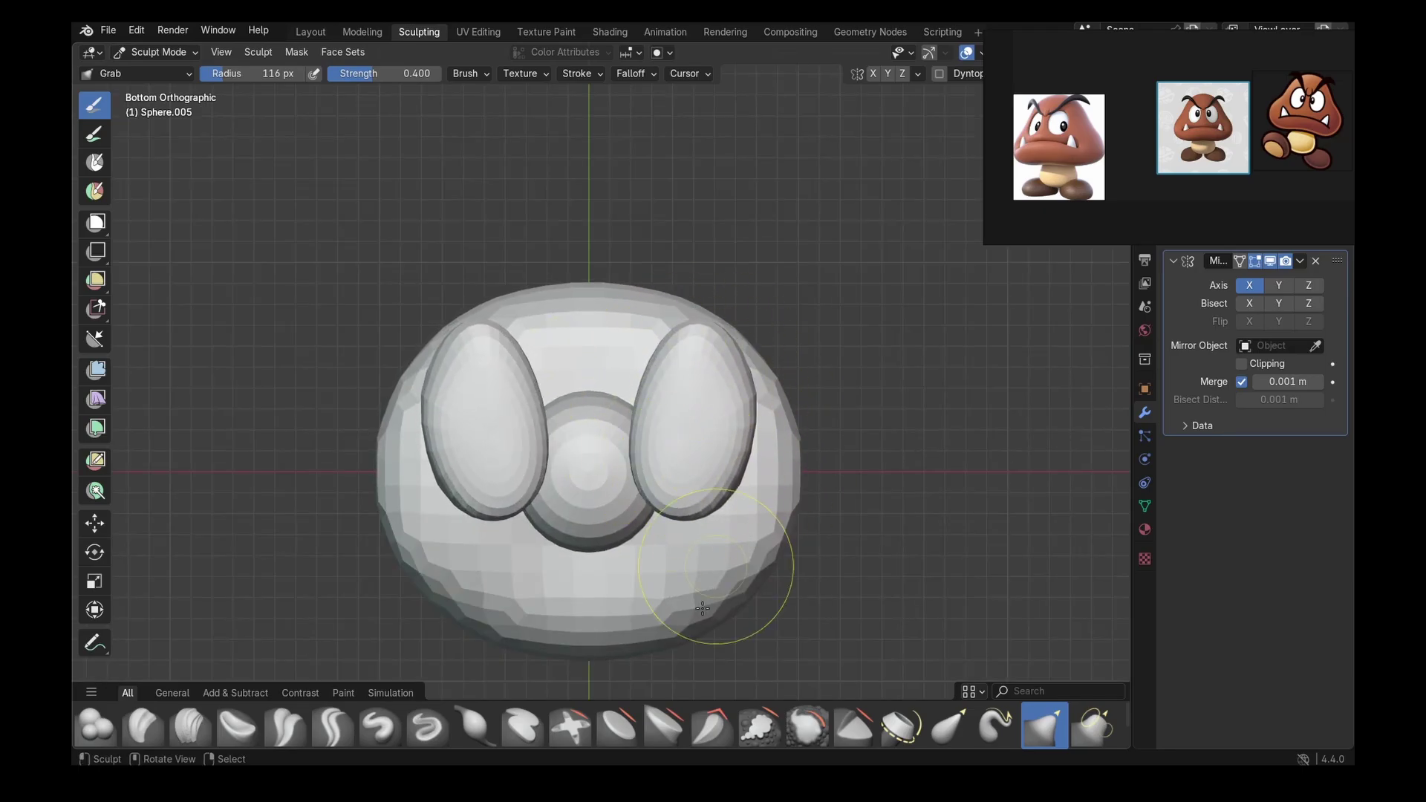
- Flatten the soles again with the Flatten/Contrast brush and isolate the feet in top view
{"action": "key", "text": "shift+t"}
{"action": "left_click_drag", "start_coordinate": [703, 470], "coordinate": [701, 453]}
{"action": "mouse_move", "coordinate": [701, 453]}
{"action": "middle_mouse_down"}
{"action": "mouse_move", "coordinate": [765, 586]}
{"action": "mouse_move", "coordinate": [692, 564]}
{"action": "mouse_move", "coordinate": [683, 348]}
{"action": "middle_mouse_up"}
{"action": "key", "text": "g"}
{"action": "key", "text": "KP_7"}
{"action": "key", "text": "ctrl+KP_7"}
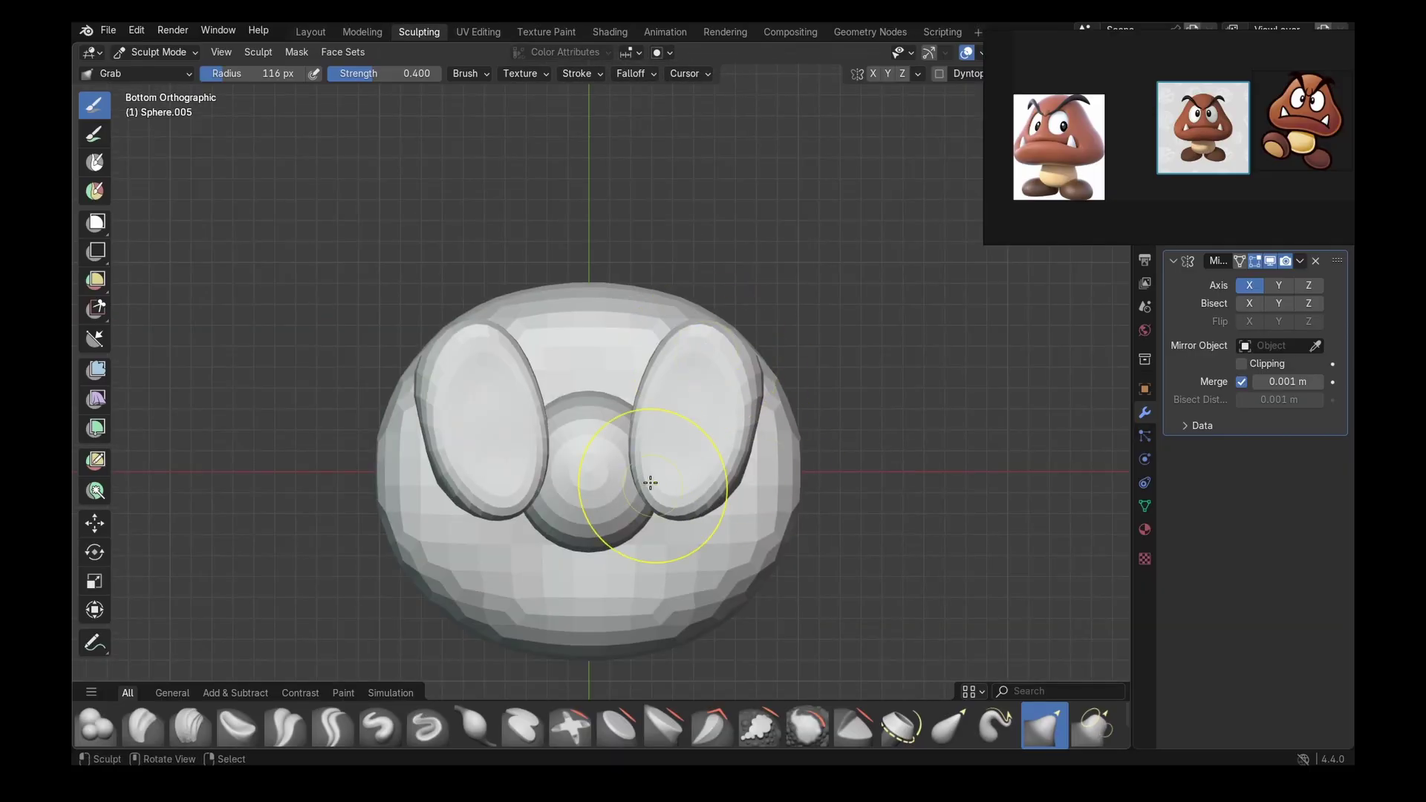
{"action": "key", "text": "KP_Divide"}
{"action": "key", "text": "KP_7"}
- Try remeshing the feet with a coarse voxel size
{"action": "key", "text": "r"}
{"action": "left_click", "coordinate": [866, 389]}
{"action": "key", "text": "ctrl+r"}
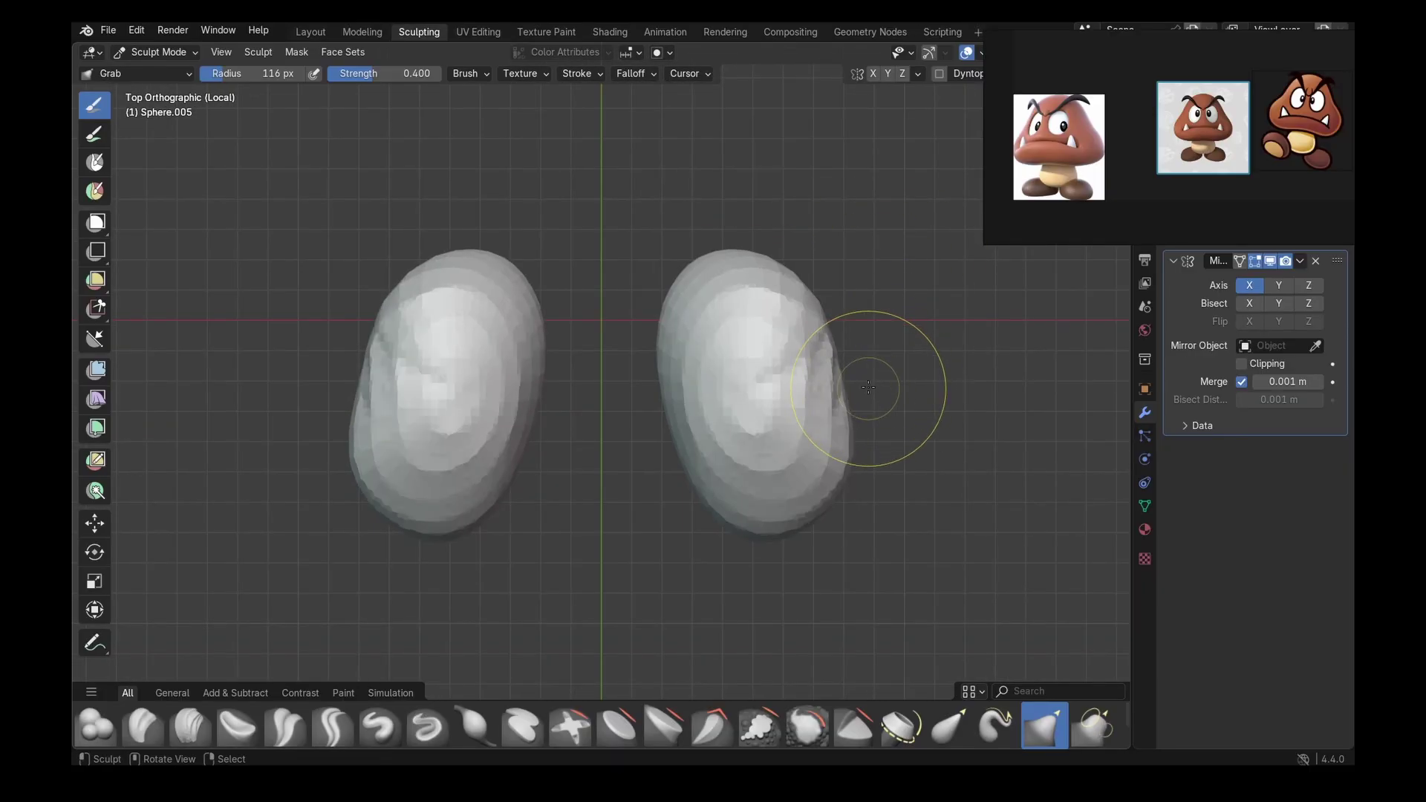
{"action": "key", "text": "ctrl+z"}
- Remesh the isolated feet with a finer voxel size
{"action": "key", "text": "r"}
{"action": "left_click", "coordinate": [862, 398]}
{"action": "key", "text": "ctrl+r"}
{"action": "middle_click_drag", "start_coordinate": [821, 366], "coordinate": [750, 334]}
{"action": "key", "text": "KP_7"}
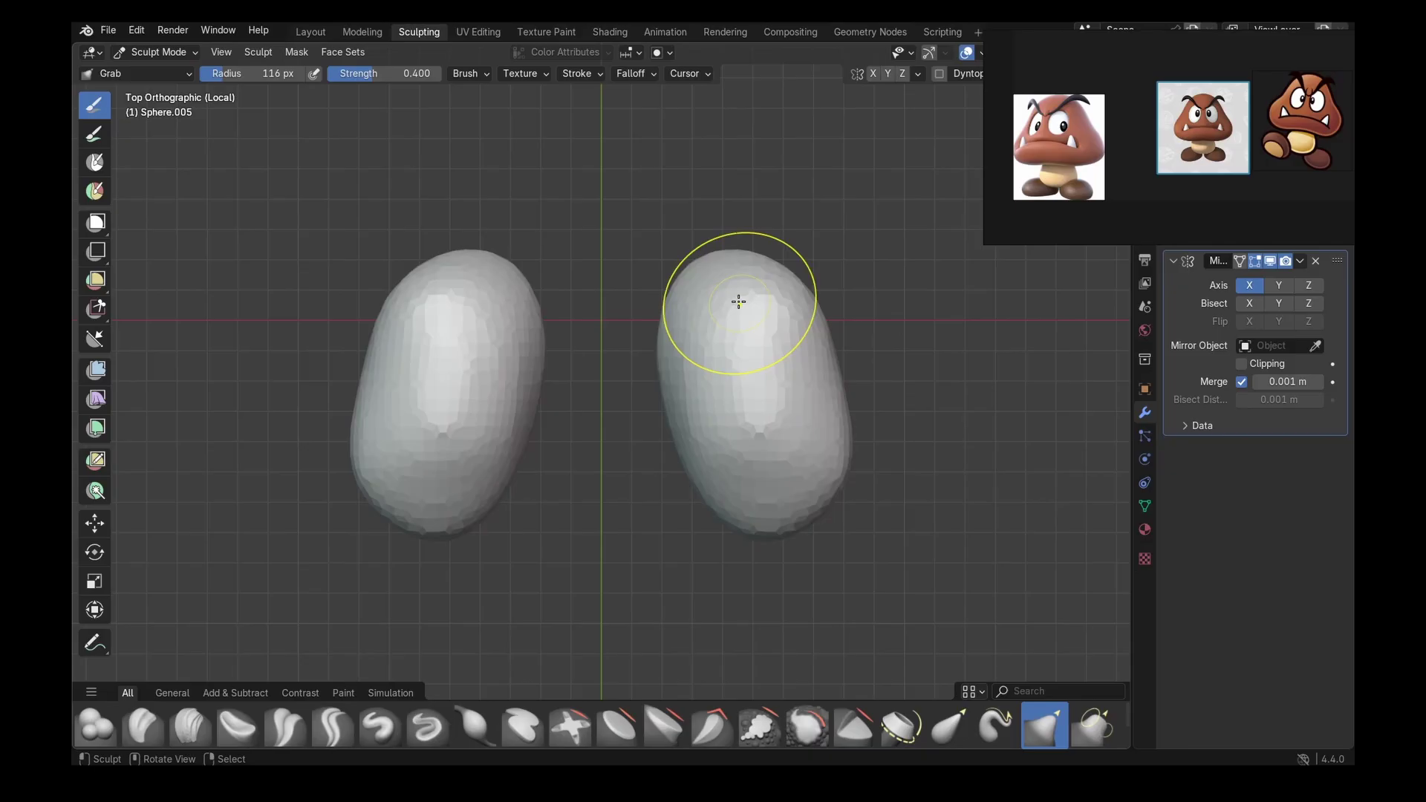
- Pull in the outer sides of the heels with the Grab brush at 116 px radius
{"action": "left_click_drag", "start_coordinate": [798, 294], "coordinate": [765, 306]}
{"action": "middle_click_drag", "start_coordinate": [765, 306], "coordinate": [501, 504]}
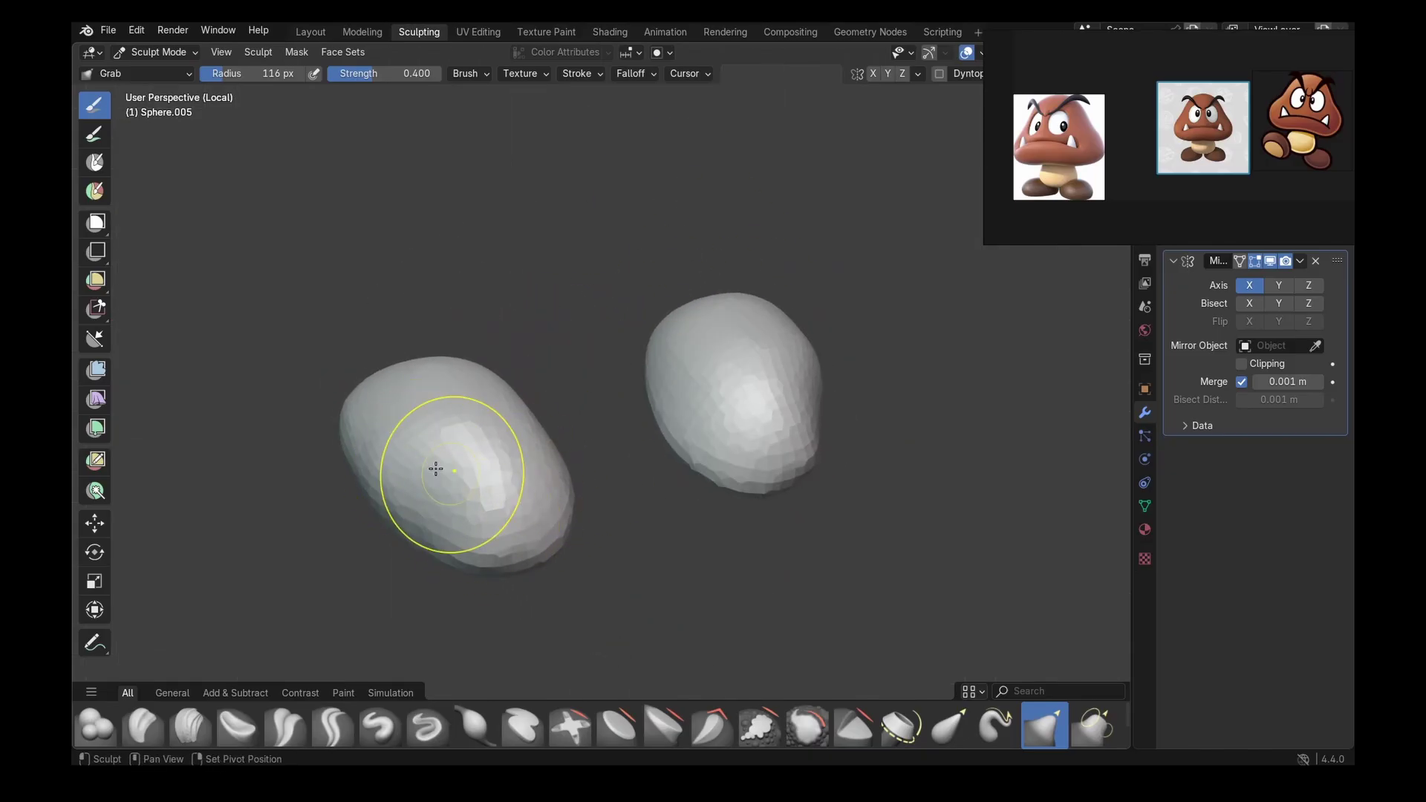
{"action": "middle_click_drag", "start_coordinate": [436, 468], "coordinate": [569, 492]}
- Even out the volume of the feet with the Inflate/Deflate brush at 116 px radius and show the whole character again
{"action": "key", "text": "i"}
{"action": "mouse_move", "coordinate": [410, 373]}
{"action": "middle_mouse_down"}
{"action": "mouse_move", "coordinate": [468, 472]}
{"action": "mouse_move", "coordinate": [420, 510]}
{"action": "mouse_move", "coordinate": [515, 418]}
{"action": "middle_mouse_up"}
{"action": "middle_click_drag", "start_coordinate": [468, 280], "coordinate": [785, 510]}
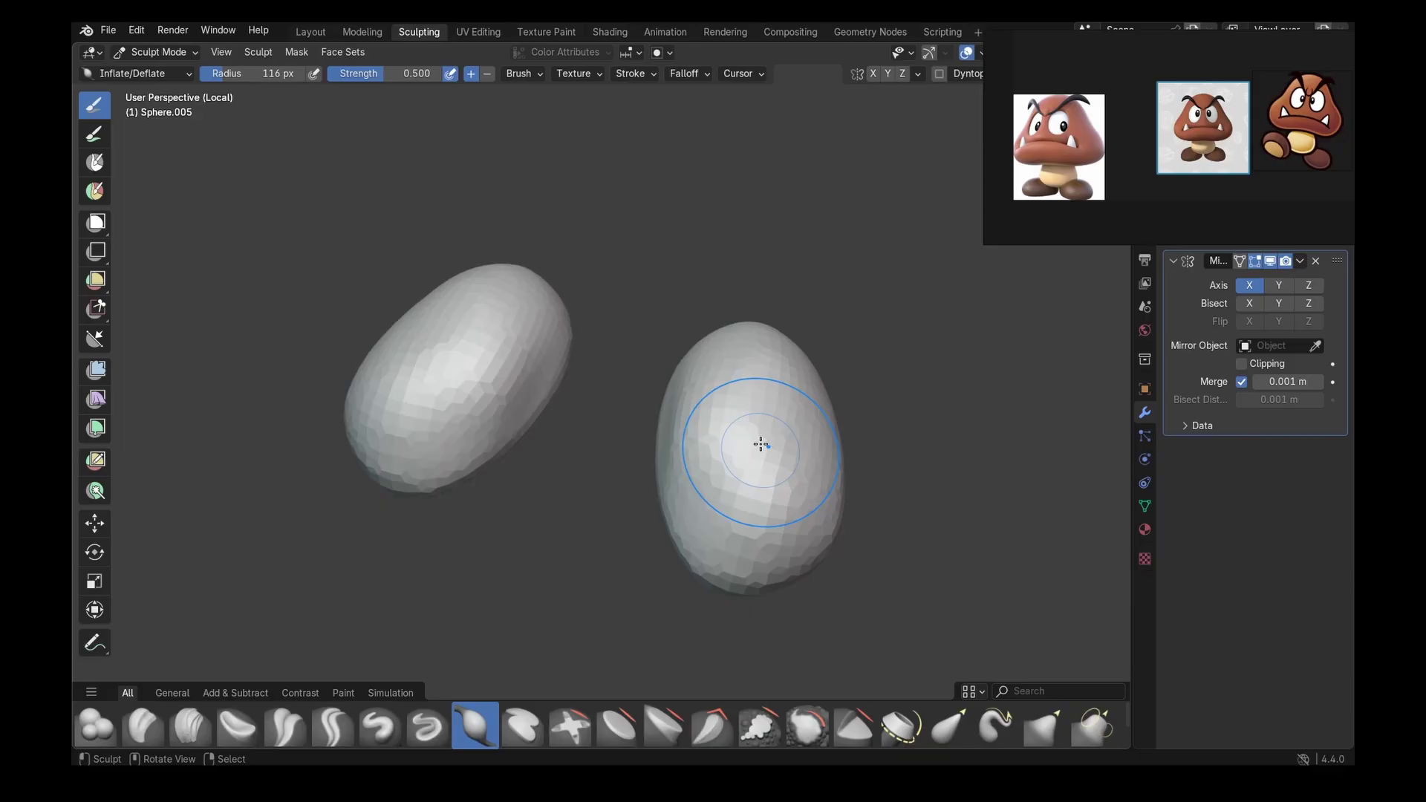
{"action": "middle_click_drag", "start_coordinate": [760, 444], "coordinate": [796, 468]}
{"action": "middle_click_drag", "start_coordinate": [665, 402], "coordinate": [802, 379]}
{"action": "key", "text": "KP_Divide"}
{"action": "key", "text": "ctrl+KP_7"}
{"action": "middle_click_drag", "start_coordinate": [787, 435], "coordinate": [547, 541]}
{"action": "scroll", "coordinate": [543, 534], "scroll_direction": "down", "scroll_amount": 2}
- Move the foot mesh back about 0.09 m along Y in Edit Mode in the Layout workspace
{"action": "left_click", "coordinate": [311, 32]}
{"action": "key", "text": "Tab"}
{"action": "key", "text": "KP_3"}
{"action": "key", "text": "g"}
{"action": "key", "text": "y"}
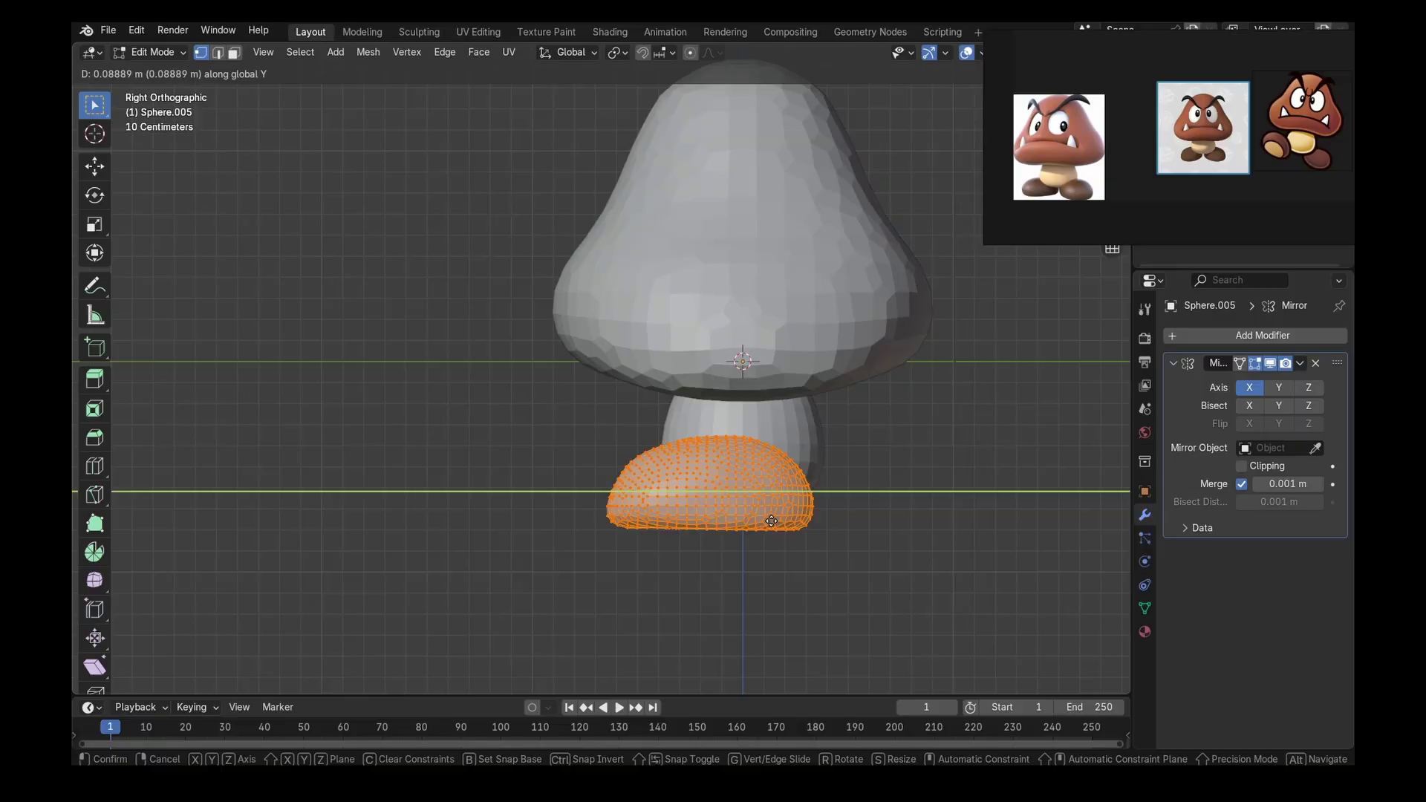
{"action": "left_click", "coordinate": [776, 520]}
- Rotate the foot mesh about the Z axis and adjust its height along Z
{"action": "middle_click_drag", "start_coordinate": [776, 523], "coordinate": [847, 608]}
{"action": "key", "text": "r"}
{"action": "key", "text": "z"}
{"action": "left_click", "coordinate": [799, 544]}
{"action": "key", "text": "g"}
{"action": "key", "text": "z"}
{"action": "middle_click_drag", "start_coordinate": [799, 544], "coordinate": [738, 519]}
{"action": "left_click", "coordinate": [805, 504]}
- Reposition the foot mesh along X and Z from the front view so the feet sit beneath the body
{"action": "key", "text": "KP_1"}
{"action": "key", "text": "g"}
{"action": "key", "text": "x"}
{"action": "left_click", "coordinate": [786, 508]}
{"action": "key", "text": "g"}
{"action": "key", "text": "z"}
{"action": "left_click", "coordinate": [786, 513]}
{"action": "left_click", "coordinate": [419, 32]}
{"action": "key", "text": "KP_1"}
{"action": "key", "text": "KP_1"}
{"action": "key", "text": "KP_1"}
{"action": "left_click", "coordinate": [94, 339]}
{"action": "key", "text": "g"}
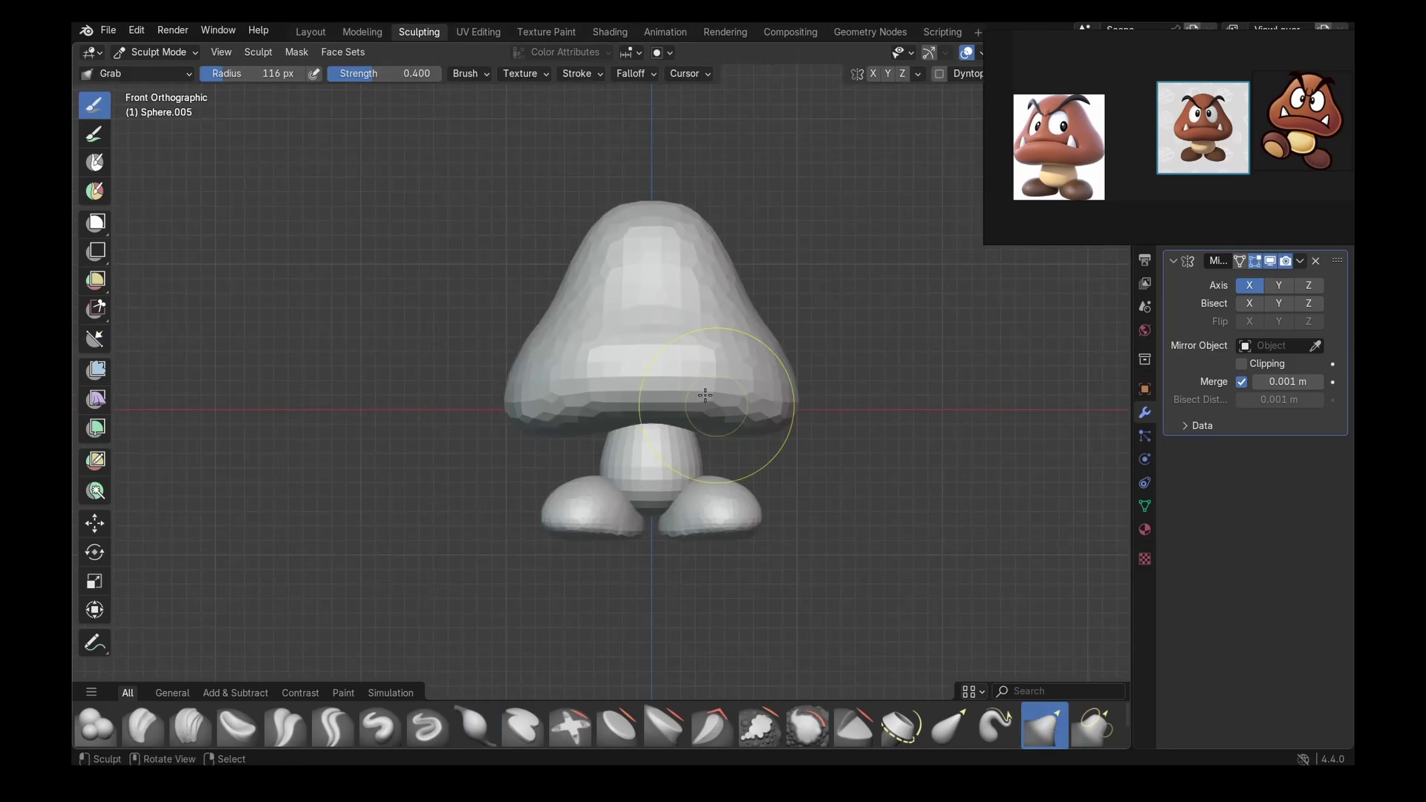
- Select the head in the Layout workspace, return to Sculpting and remesh it with a new voxel size
{"action": "left_click", "coordinate": [310, 32]}
{"action": "middle_click_drag", "start_coordinate": [658, 287], "coordinate": [666, 267]}
{"action": "right_click", "coordinate": [666, 267]}
{"action": "left_click", "coordinate": [418, 32]}
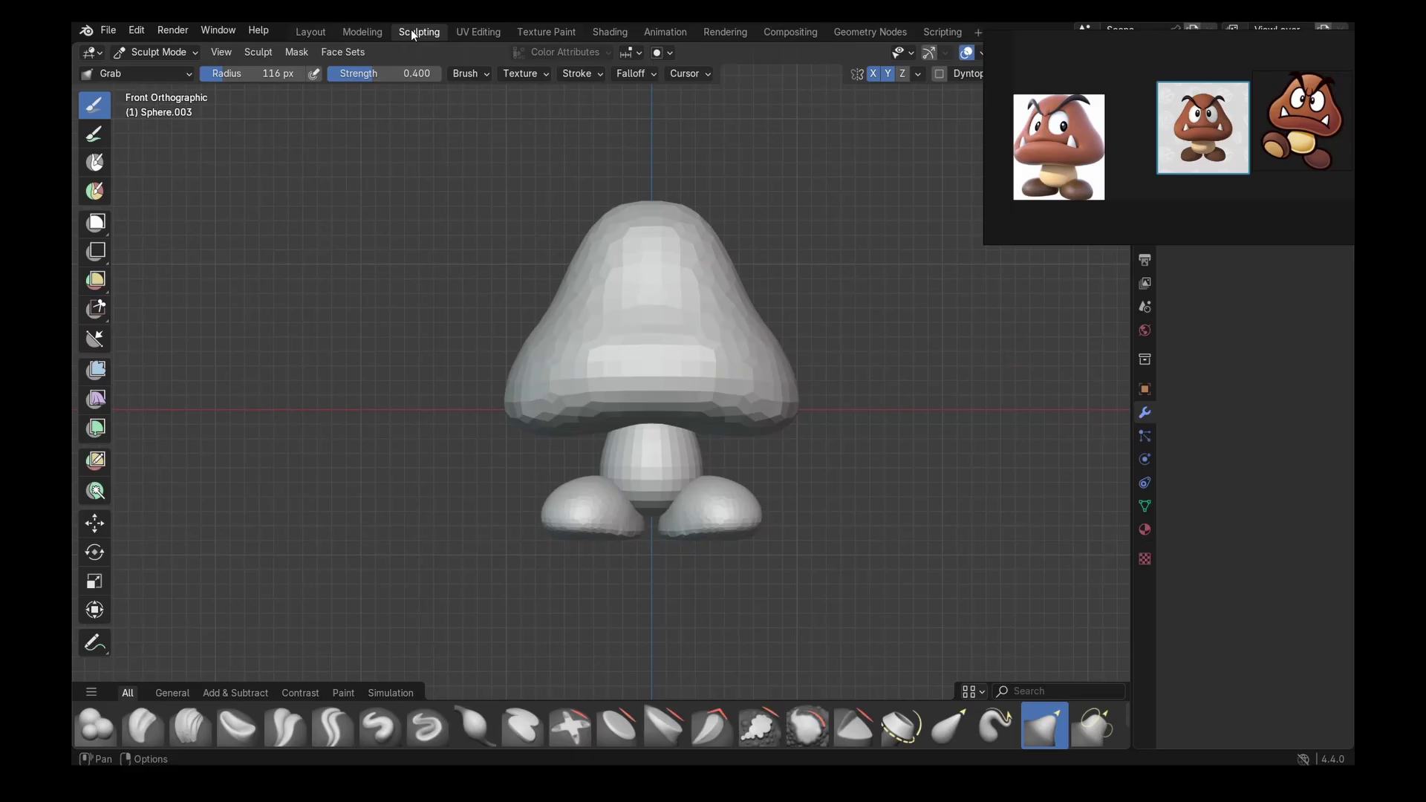
{"action": "key", "text": "r"}
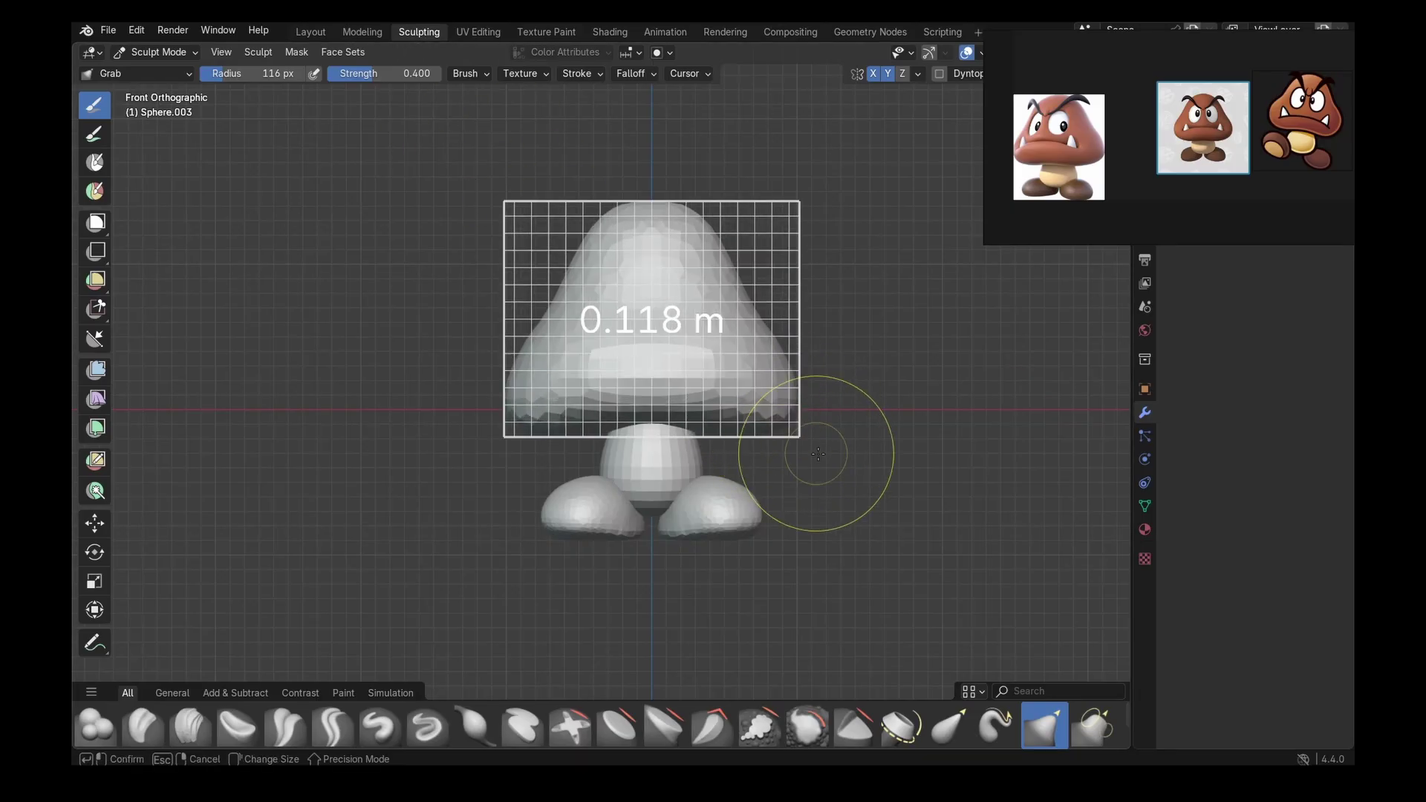
{"action": "left_click", "coordinate": [908, 574]}
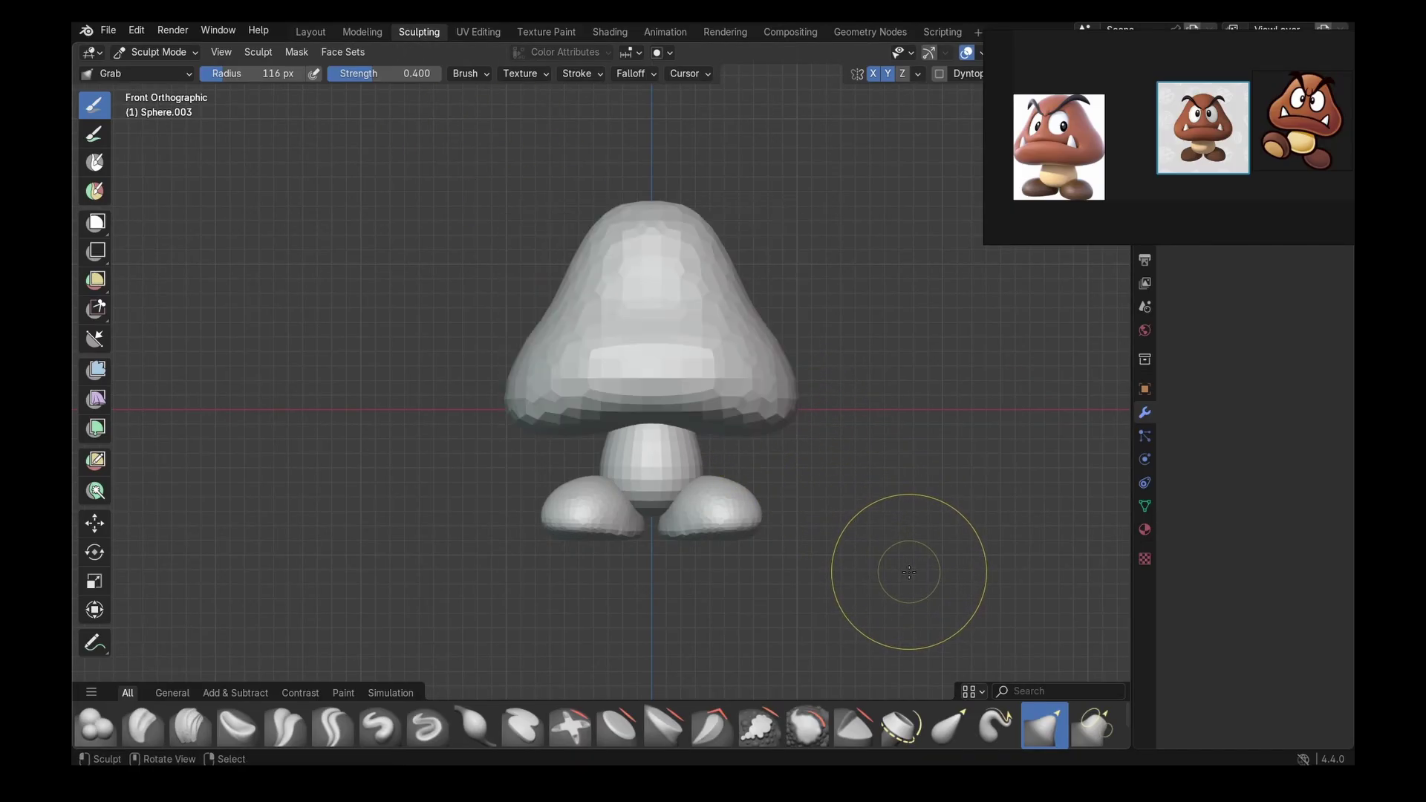
- Smooth the head's surface all around and refine its lower side contour with a 334 px brush
{"action": "key", "text": "f"}
{"action": "left_click", "coordinate": [937, 410]}
{"action": "mouse_move", "coordinate": [768, 334]}
{"action": "left_mouse_down", "text": "shift"}
{"action": "mouse_move", "coordinate": [579, 369]}
{"action": "mouse_move", "coordinate": [772, 369]}
{"action": "left_mouse_up", "text": "shift"}
{"action": "mouse_move", "coordinate": [781, 369]}
{"action": "middle_mouse_down"}
{"action": "mouse_move", "coordinate": [649, 391]}
{"action": "mouse_move", "coordinate": [705, 431]}
{"action": "mouse_move", "coordinate": [759, 427]}
{"action": "mouse_move", "coordinate": [794, 372]}
{"action": "middle_mouse_up"}
{"action": "left_click_drag", "start_coordinate": [625, 321], "coordinate": [571, 308], "text": "shift"}
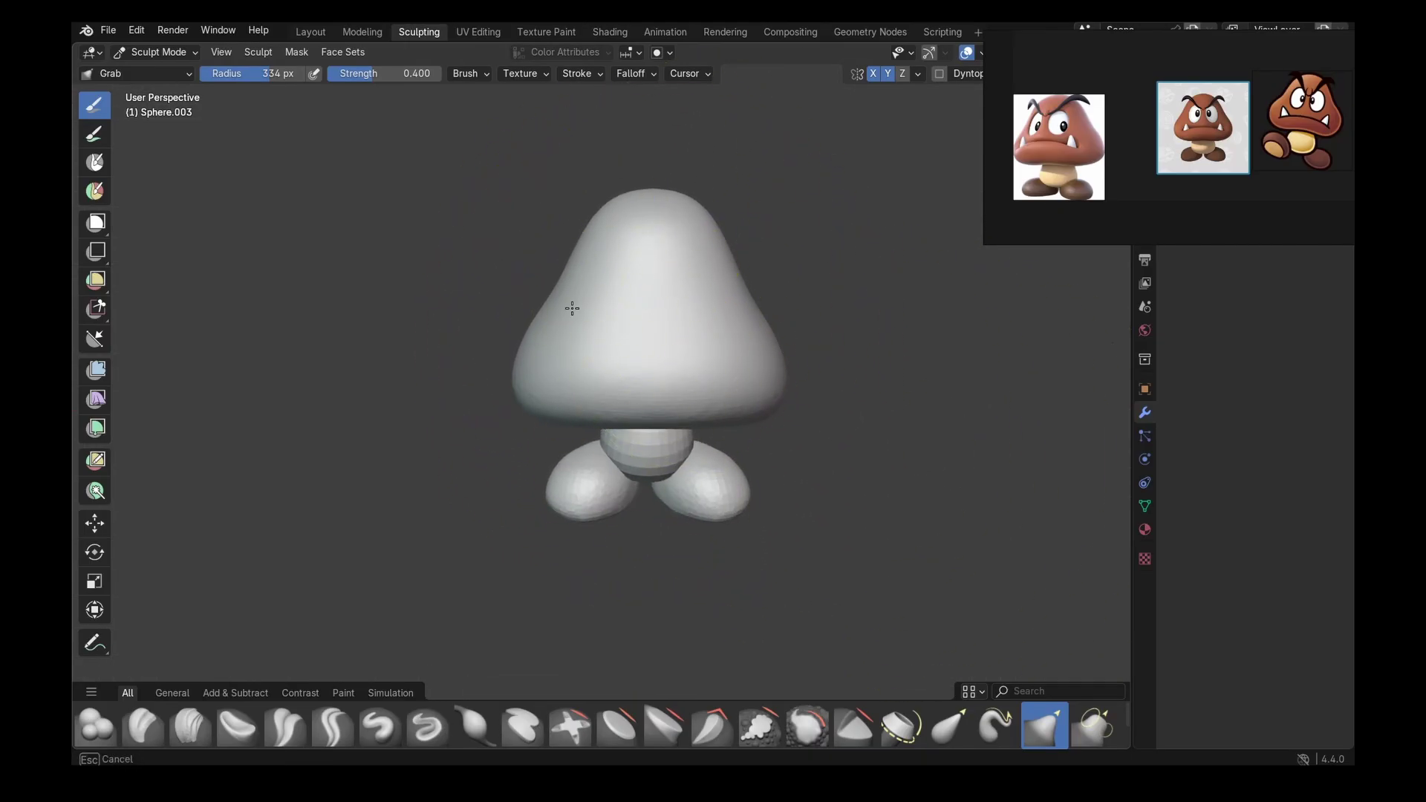
{"action": "mouse_move", "coordinate": [572, 308]}
{"action": "middle_mouse_down"}
{"action": "mouse_move", "coordinate": [621, 238]}
{"action": "mouse_move", "coordinate": [750, 308]}
{"action": "middle_mouse_up"}
{"action": "left_click_drag", "start_coordinate": [532, 366], "coordinate": [533, 363]}
{"action": "mouse_move", "coordinate": [594, 371]}
{"action": "middle_mouse_down"}
{"action": "mouse_move", "coordinate": [680, 379]}
{"action": "mouse_move", "coordinate": [643, 416]}
{"action": "middle_mouse_up"}
- Try carving a mouth line across the front of the head with the Crease Sharp brush at 200 px radius
{"action": "key", "text": "KP_1"}
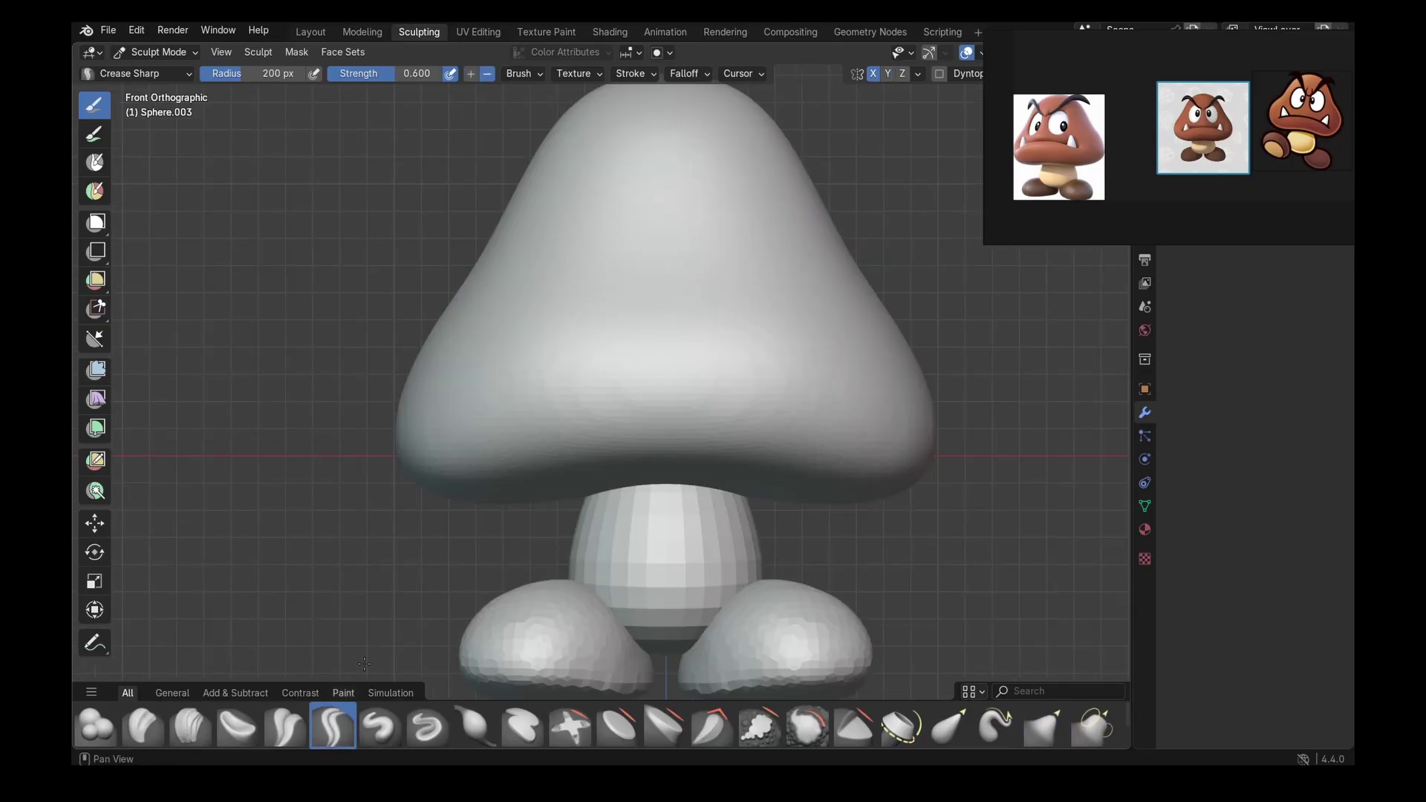
{"action": "mouse_move", "coordinate": [665, 341]}
{"action": "left_mouse_down"}
{"action": "mouse_move", "coordinate": [678, 341]}
{"action": "mouse_move", "coordinate": [523, 357]}
{"action": "mouse_move", "coordinate": [455, 383]}
{"action": "left_mouse_up"}
{"action": "key", "text": "ctrl+z"}
{"action": "key", "text": "ctrl+z"}
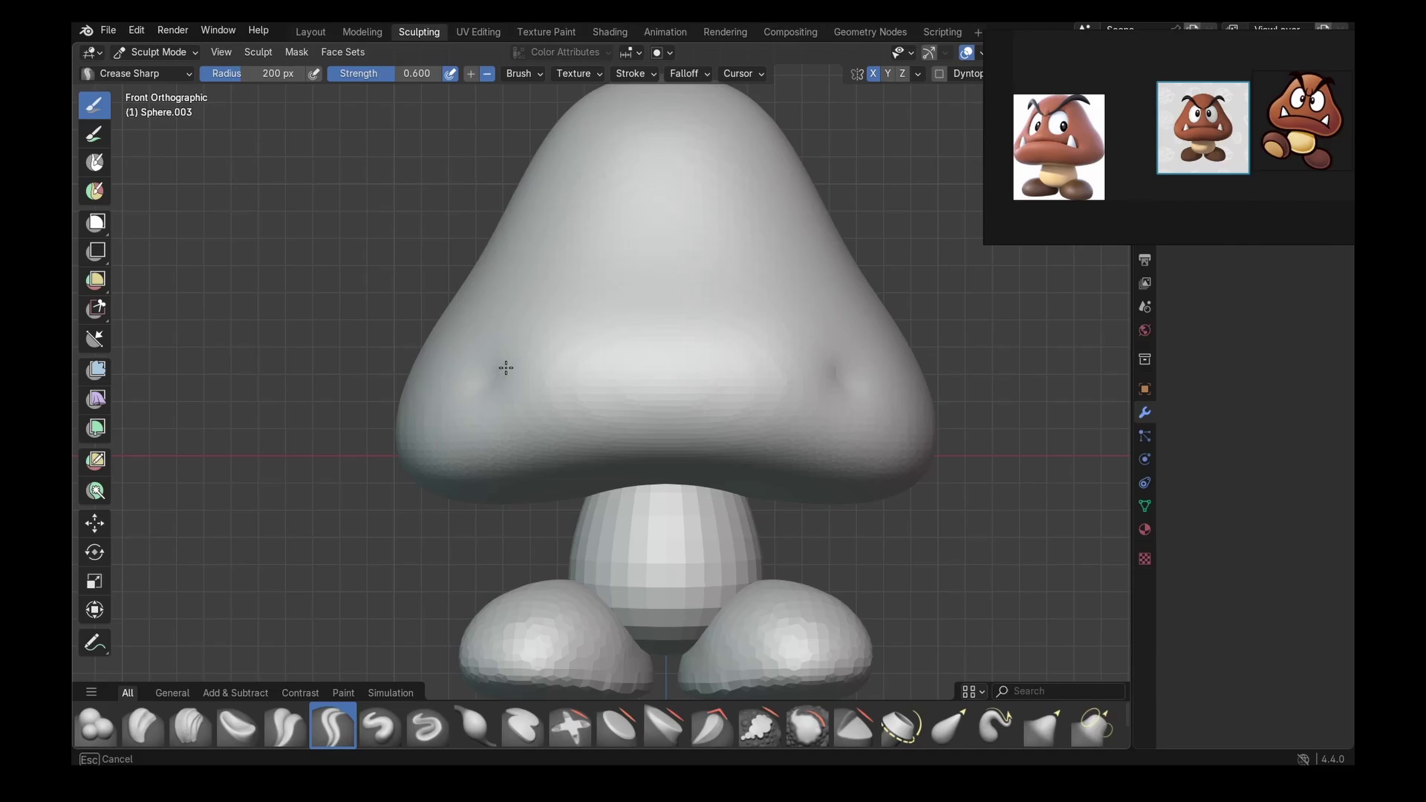
{"action": "mouse_move", "coordinate": [506, 368]}
{"action": "left_mouse_down"}
{"action": "mouse_move", "coordinate": [668, 345]}
{"action": "mouse_move", "coordinate": [483, 381]}
{"action": "mouse_move", "coordinate": [680, 341]}
{"action": "left_mouse_up"}
{"action": "key", "text": "ctrl+z"}
- Crease a curved mouth across the front of the head and puff up the lips with the Inflate/Deflate brush at 200 px radius
{"action": "mouse_move", "coordinate": [680, 341]}
{"action": "middle_mouse_down"}
{"action": "mouse_move", "coordinate": [718, 404]}
{"action": "mouse_move", "coordinate": [521, 362]}
{"action": "middle_mouse_up"}
{"action": "mouse_move", "coordinate": [569, 364]}
{"action": "left_mouse_down"}
{"action": "mouse_move", "coordinate": [669, 389]}
{"action": "mouse_move", "coordinate": [578, 370]}
{"action": "mouse_move", "coordinate": [635, 349]}
{"action": "mouse_move", "coordinate": [764, 408]}
{"action": "mouse_move", "coordinate": [732, 468]}
{"action": "mouse_move", "coordinate": [640, 436]}
{"action": "left_mouse_up"}
{"action": "key", "text": "i"}
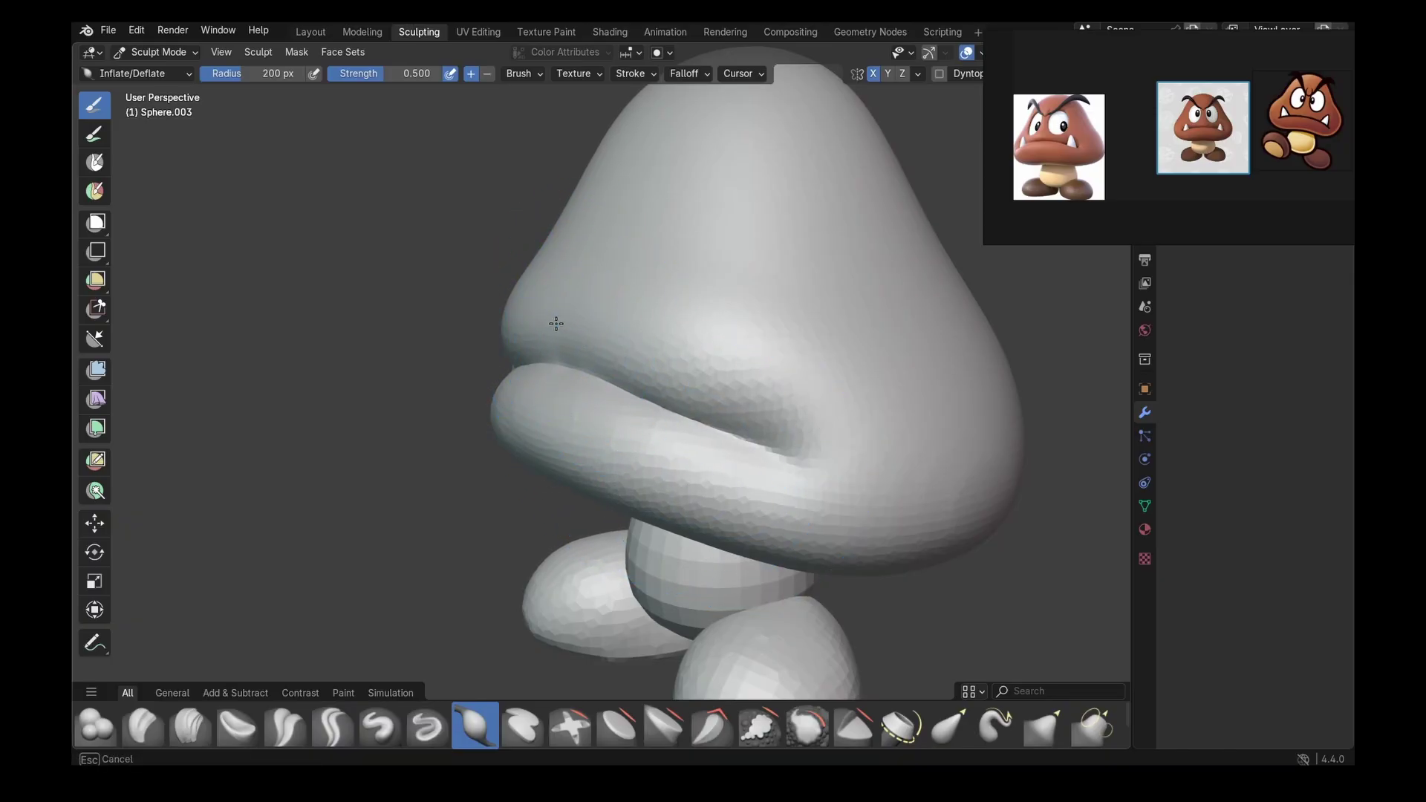
{"action": "middle_click_drag", "start_coordinate": [555, 329], "coordinate": [753, 333]}
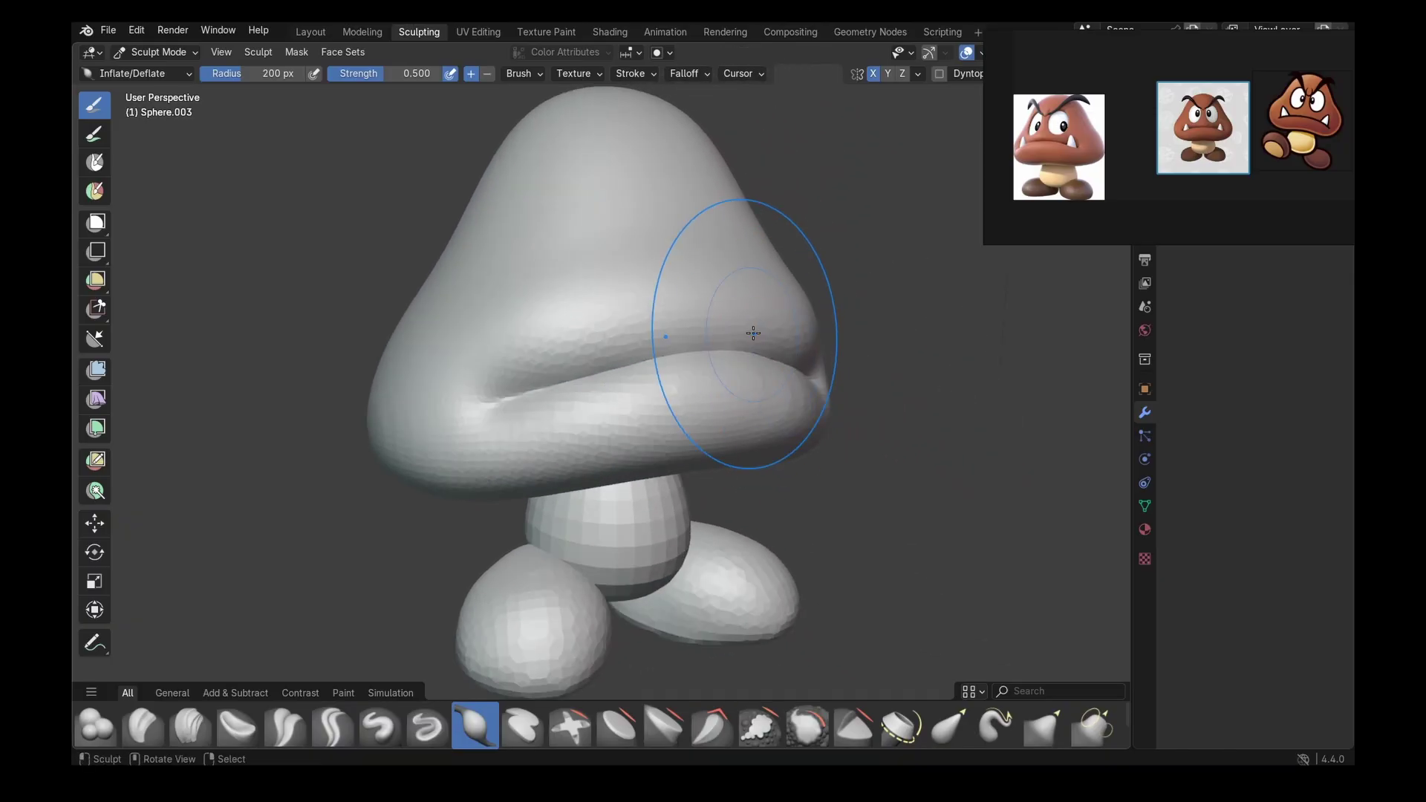
{"action": "middle_click_drag", "start_coordinate": [555, 366], "coordinate": [659, 377]}
{"action": "mouse_move", "coordinate": [779, 352]}
{"action": "middle_mouse_down"}
{"action": "mouse_move", "coordinate": [848, 407]}
{"action": "mouse_move", "coordinate": [824, 377]}
{"action": "mouse_move", "coordinate": [798, 374]}
{"action": "middle_mouse_up"}
- Deepen the mouth corners with the Draw Sharp brush at 200 px radius and 0.627 strength
{"action": "key", "text": "d"}
{"action": "mouse_move", "coordinate": [871, 412]}
{"action": "left_mouse_down"}
{"action": "mouse_move", "coordinate": [847, 405]}
{"action": "mouse_move", "coordinate": [882, 419]}
{"action": "left_mouse_up"}
{"action": "middle_click_drag", "start_coordinate": [859, 413], "coordinate": [794, 383]}
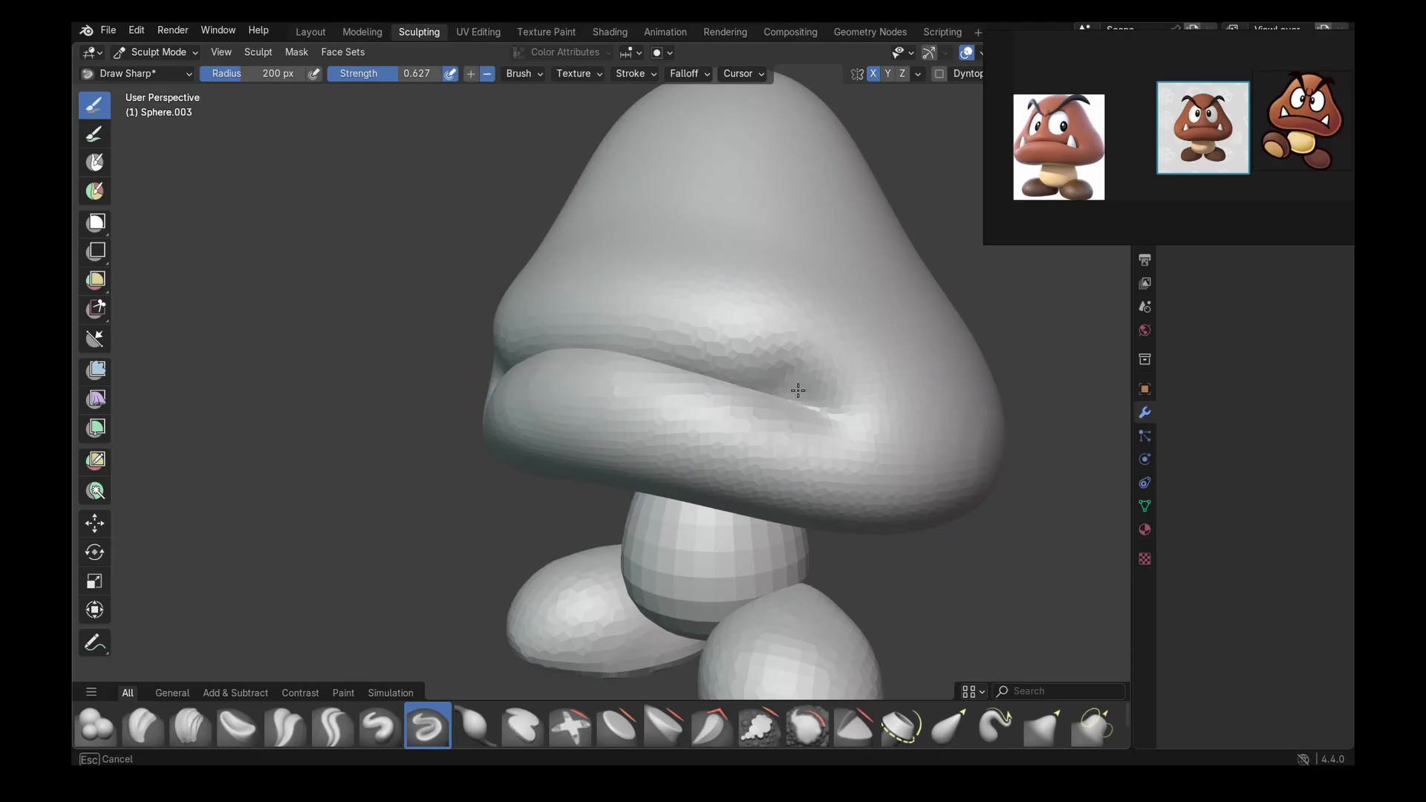
- Add a small UV sphere at one mouth corner, shrink it and mirror it to the other corner across the X axis
{"action": "key", "text": "shift+a"}
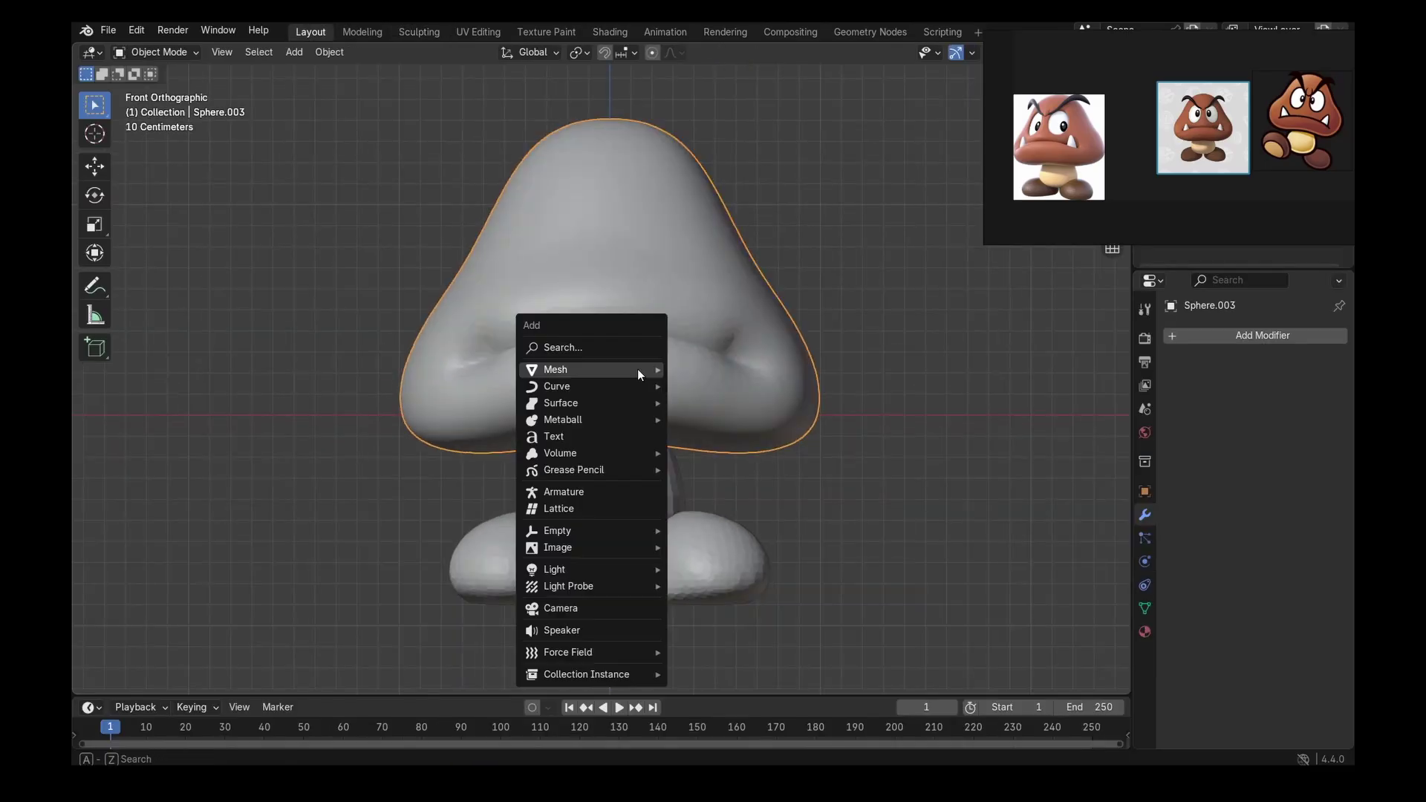
{"action": "left_click", "coordinate": [713, 419]}
{"action": "key", "text": "s"}
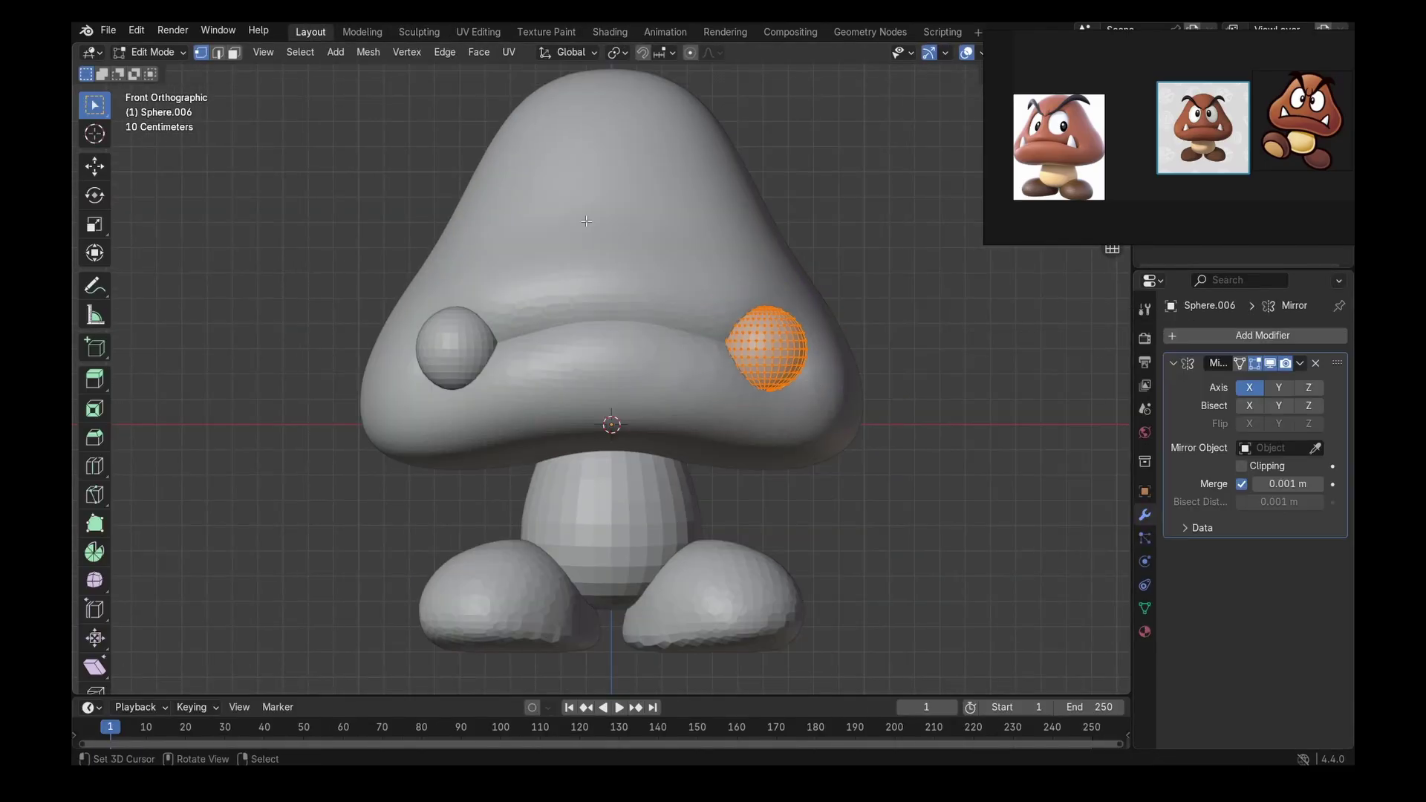
{"action": "left_click", "coordinate": [419, 31]}
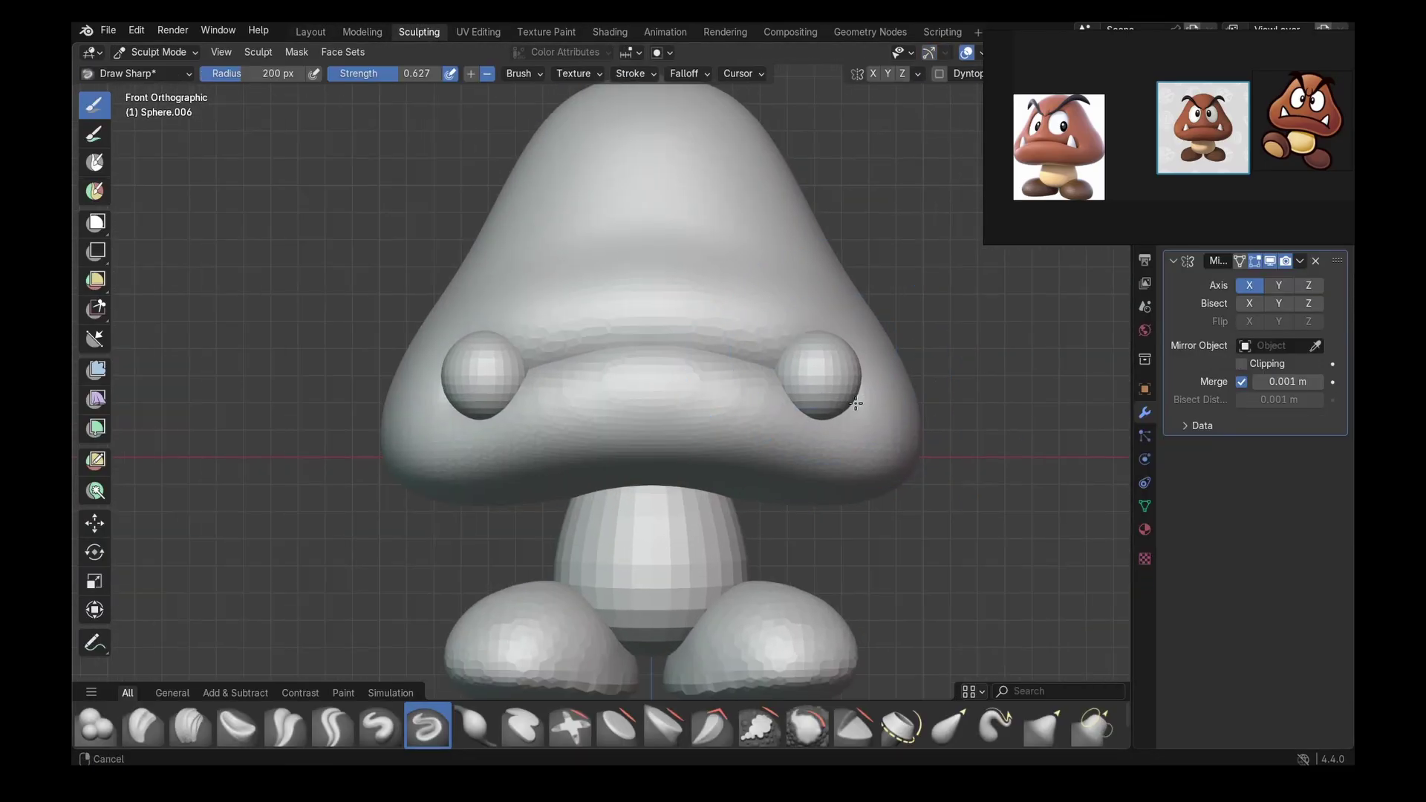
{"action": "middle_click_drag", "start_coordinate": [638, 349], "coordinate": [684, 349]}
{"action": "key", "text": "g"}
{"action": "left_click", "coordinate": [310, 32]}
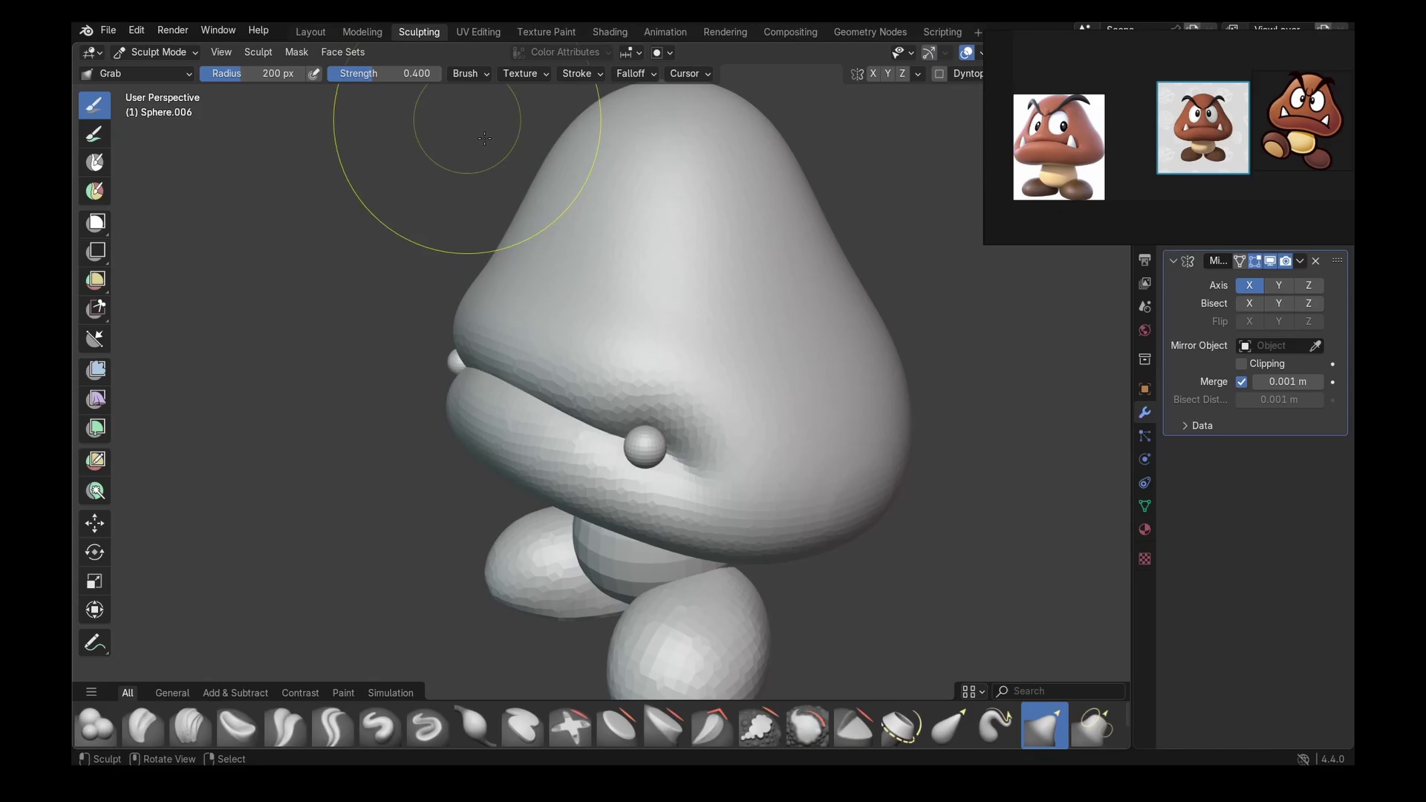
- Stretch the small mouth-corner sphere into a rough fang with the Grab brush, reduced to 74 px radius
{"action": "middle_click_drag", "start_coordinate": [446, 144], "coordinate": [685, 382]}
{"action": "key", "text": "f"}
{"action": "left_click", "coordinate": [667, 418]}
{"action": "left_click_drag", "start_coordinate": [663, 412], "coordinate": [657, 390]}
{"action": "key", "text": "KP_1"}
{"action": "key", "text": "f"}
{"action": "left_click", "coordinate": [746, 386]}
{"action": "left_click_drag", "start_coordinate": [746, 386], "coordinate": [746, 390]}
{"action": "mouse_move", "coordinate": [747, 390]}
{"action": "middle_mouse_down"}
{"action": "mouse_move", "coordinate": [631, 424]}
{"action": "mouse_move", "coordinate": [581, 486]}
{"action": "middle_mouse_up"}
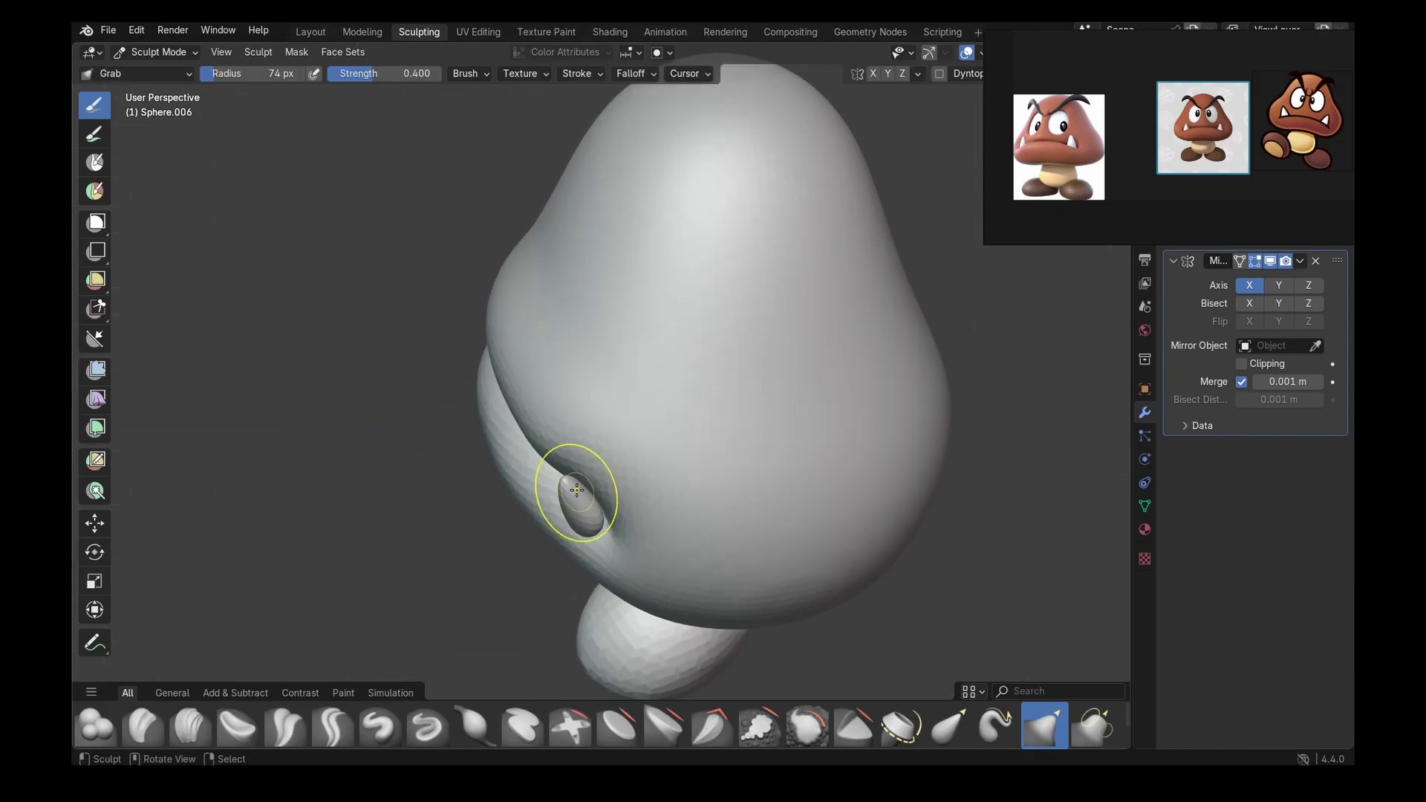
- Thicken the fang with the Inflate/Deflate brush and pull its tip upward with the Grab brush
{"action": "key", "text": "i"}
{"action": "left_click_drag", "start_coordinate": [581, 490], "coordinate": [582, 505]}
{"action": "key", "text": "g"}
{"action": "key", "text": "KP_1"}
{"action": "left_click_drag", "start_coordinate": [745, 377], "coordinate": [746, 371]}
{"action": "middle_click_drag", "start_coordinate": [733, 401], "coordinate": [550, 356]}
{"action": "scroll", "coordinate": [564, 478], "scroll_direction": "up", "scroll_amount": 5}
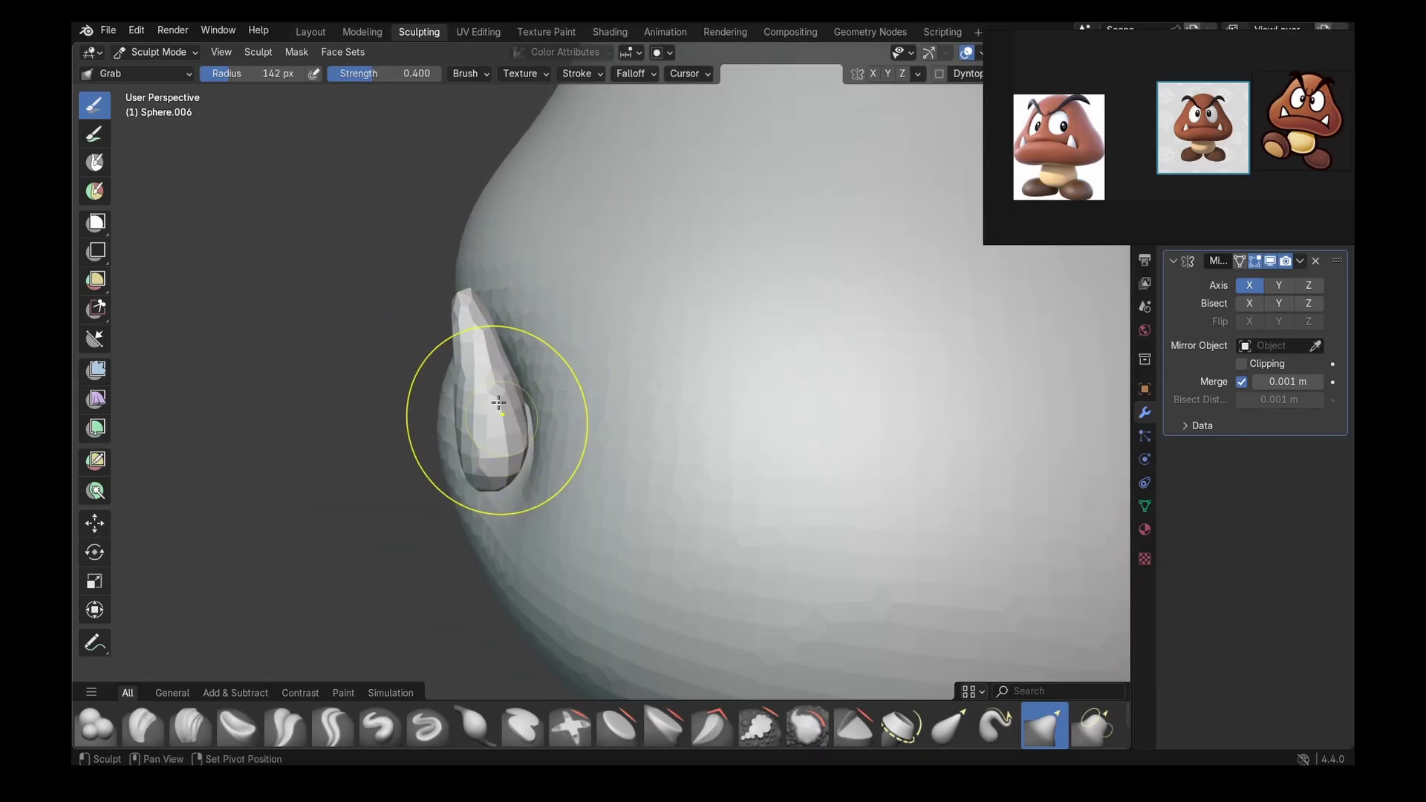
- Draw the fang out into a longer, narrower point with the Elastic Snake Hook brush at 142 px radius
{"action": "middle_click_drag", "start_coordinate": [498, 402], "coordinate": [616, 356]}
{"action": "left_click", "coordinate": [996, 725]}
{"action": "middle_click_drag", "start_coordinate": [609, 297], "coordinate": [486, 321]}
{"action": "key", "text": "KP_1"}
{"action": "middle_click_drag", "start_coordinate": [825, 356], "coordinate": [743, 372]}
{"action": "key", "text": "KP_1"}
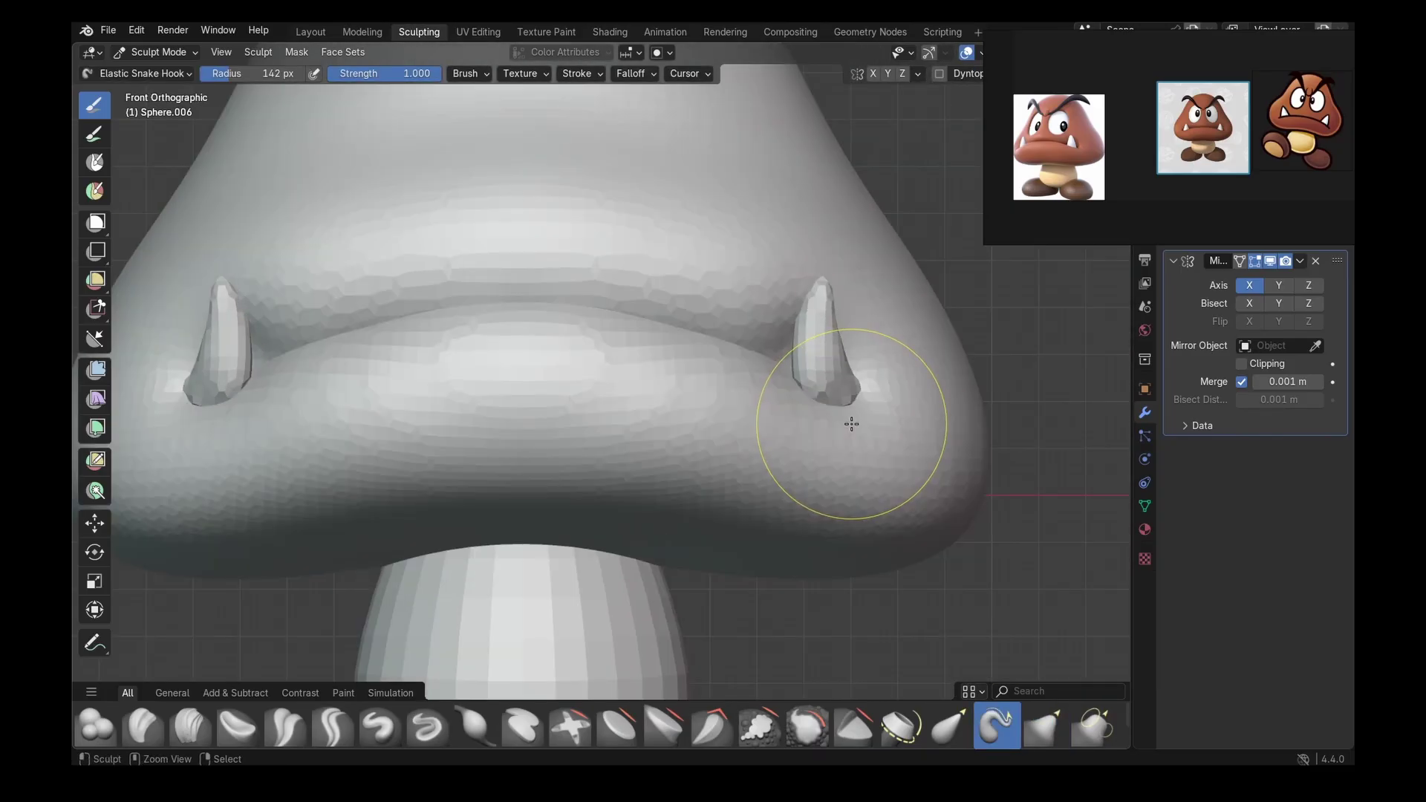
- Reposition the fang's body and base at the mouth corner with the Grab brush at 142 px radius
{"action": "key", "text": "g"}
{"action": "left_click_drag", "start_coordinate": [838, 380], "coordinate": [821, 359]}
{"action": "key", "text": "KP_7"}
{"action": "left_click_drag", "start_coordinate": [851, 438], "coordinate": [862, 461]}
{"action": "middle_click_drag", "start_coordinate": [863, 462], "coordinate": [554, 421]}
- Fatten the whole fang with the Inflate/Deflate brush at 142 px radius and 0.500 strength
{"action": "key", "text": "i"}
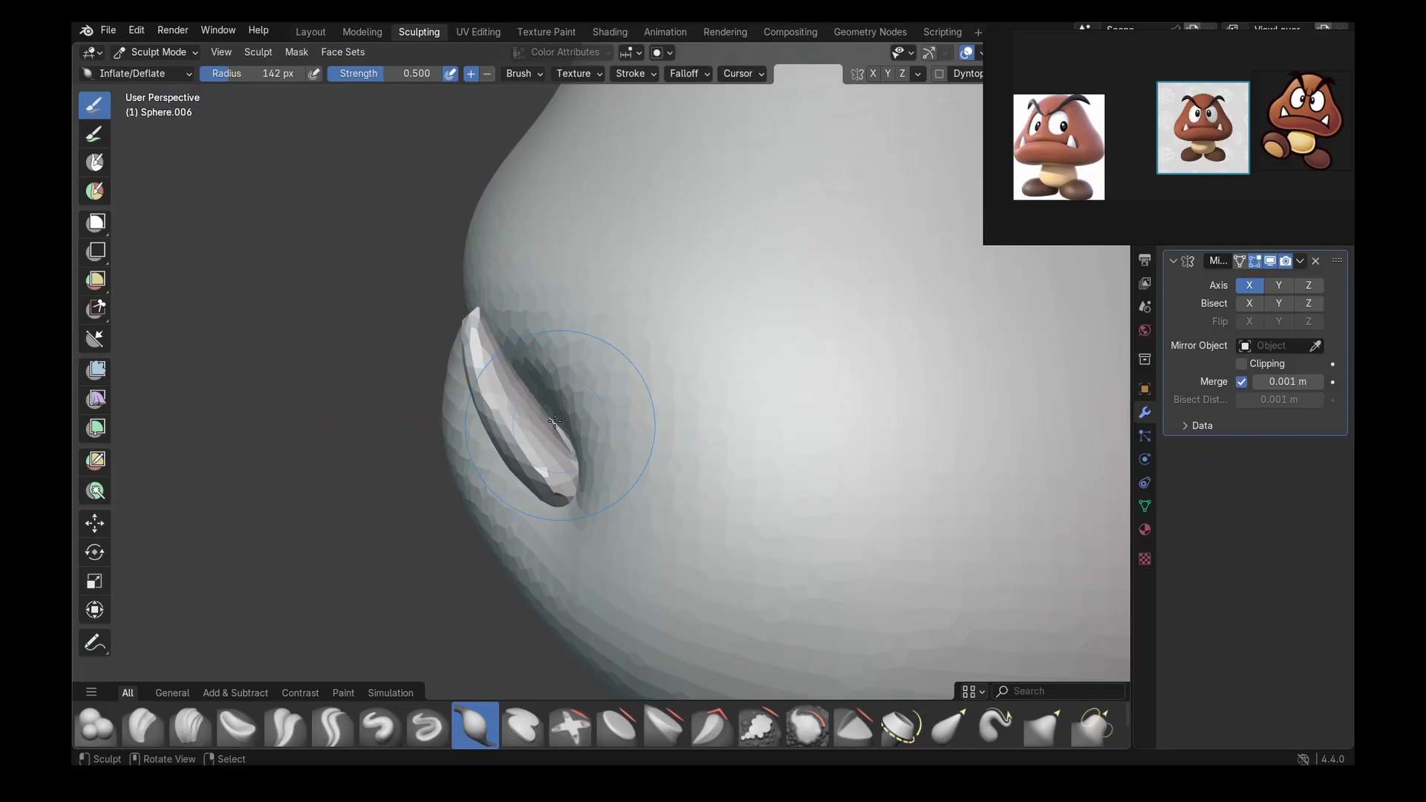
{"action": "scroll", "coordinate": [557, 420], "scroll_direction": "down", "scroll_amount": 5}
{"action": "key", "text": "KP_1"}
{"action": "key", "text": "g"}
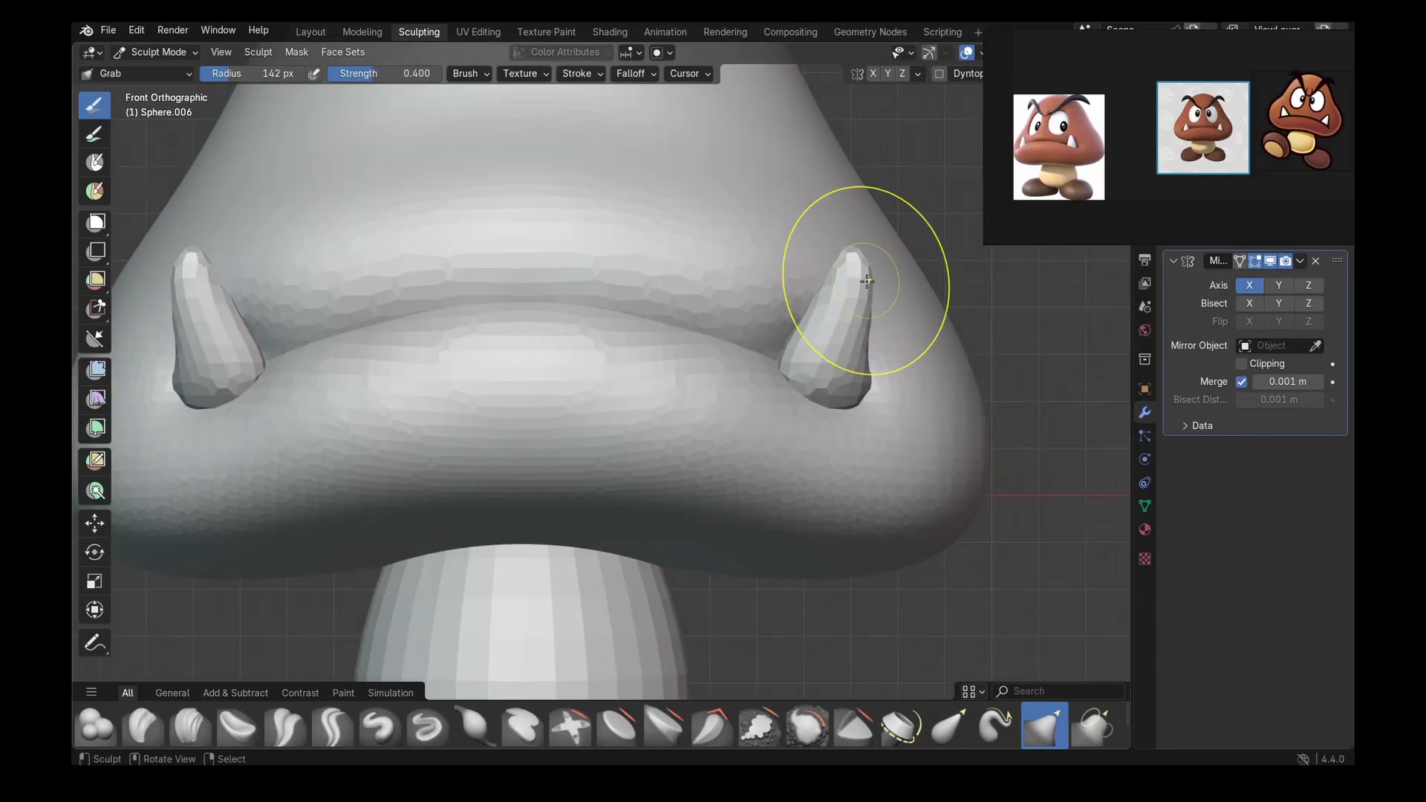
- Reduce the brush radius to 106 px, remesh the fang and smooth its surface
{"action": "key", "text": "f"}
{"action": "left_click", "coordinate": [989, 309]}
{"action": "key", "text": "ctrl+r"}
{"action": "mouse_move", "coordinate": [846, 297]}
{"action": "left_mouse_down", "text": "shift"}
{"action": "mouse_move", "coordinate": [821, 326]}
{"action": "mouse_move", "coordinate": [854, 379]}
{"action": "left_mouse_up", "text": "shift"}
{"action": "middle_click_drag", "start_coordinate": [867, 393], "coordinate": [652, 532]}
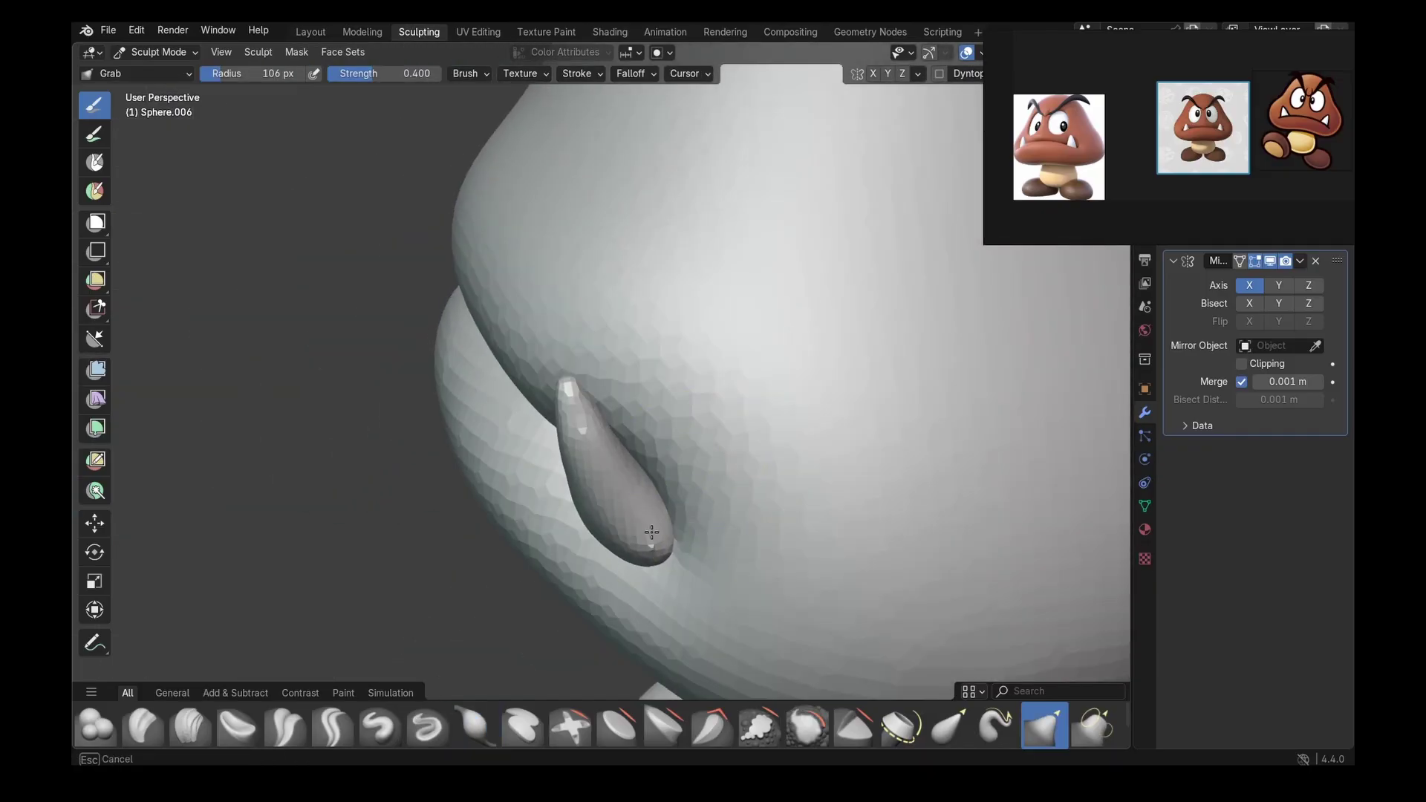
- Puff up the fang's base with the Inflate/Deflate brush at 106 px radius
{"action": "key", "text": "i"}
{"action": "left_click_drag", "start_coordinate": [653, 532], "coordinate": [654, 490]}
{"action": "middle_click_drag", "start_coordinate": [661, 468], "coordinate": [413, 446]}
{"action": "scroll", "coordinate": [802, 319], "scroll_direction": "down", "scroll_amount": 5}
{"action": "key", "text": "KP_1"}
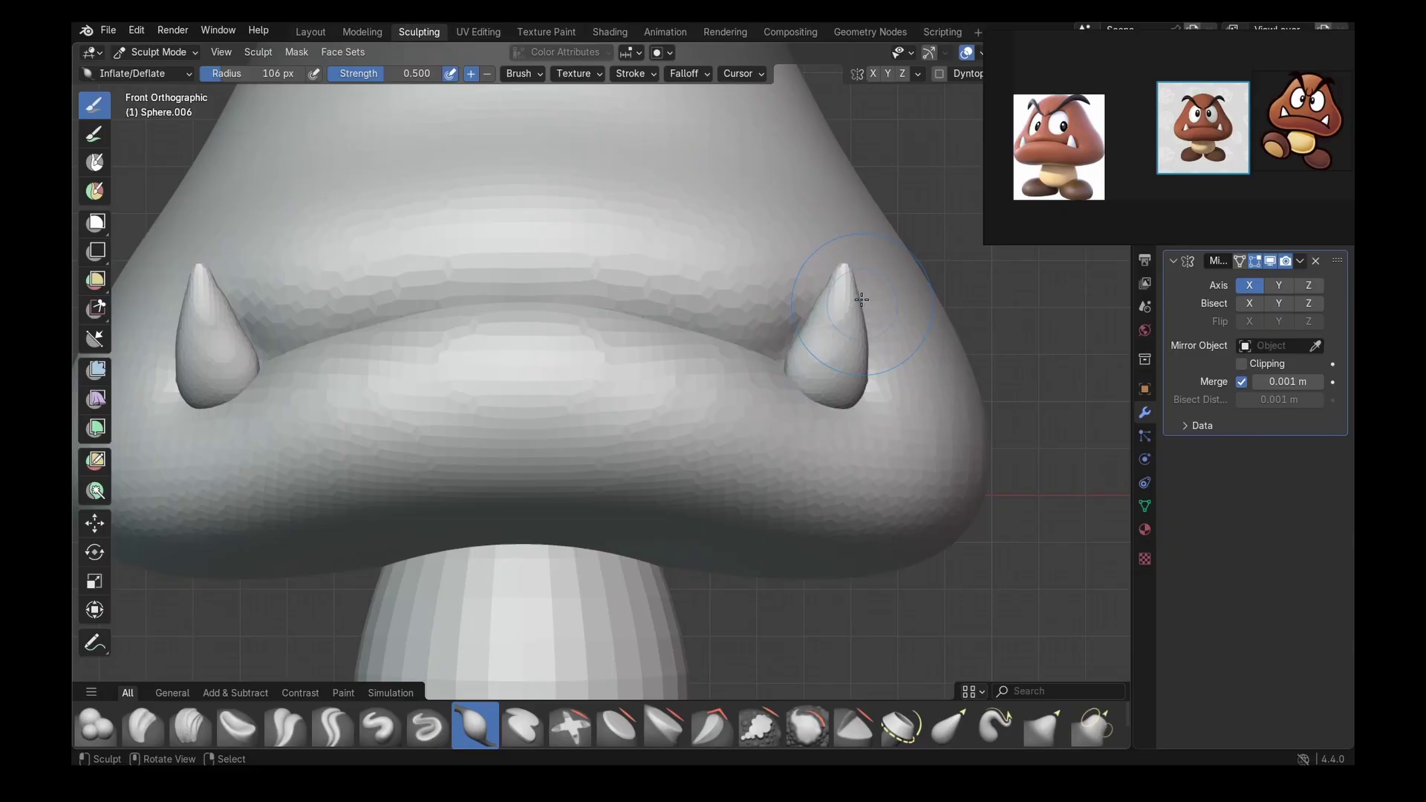
- Adjust the fang's tip with the Grab brush and round out its upper part with the Inflate/Deflate brush
{"action": "key", "text": "g"}
{"action": "left_click_drag", "start_coordinate": [862, 299], "coordinate": [868, 303]}
{"action": "middle_click_drag", "start_coordinate": [867, 303], "coordinate": [506, 443]}
{"action": "key", "text": "KP_1"}
{"action": "key", "text": "i"}
{"action": "left_click_drag", "start_coordinate": [848, 297], "coordinate": [830, 325]}
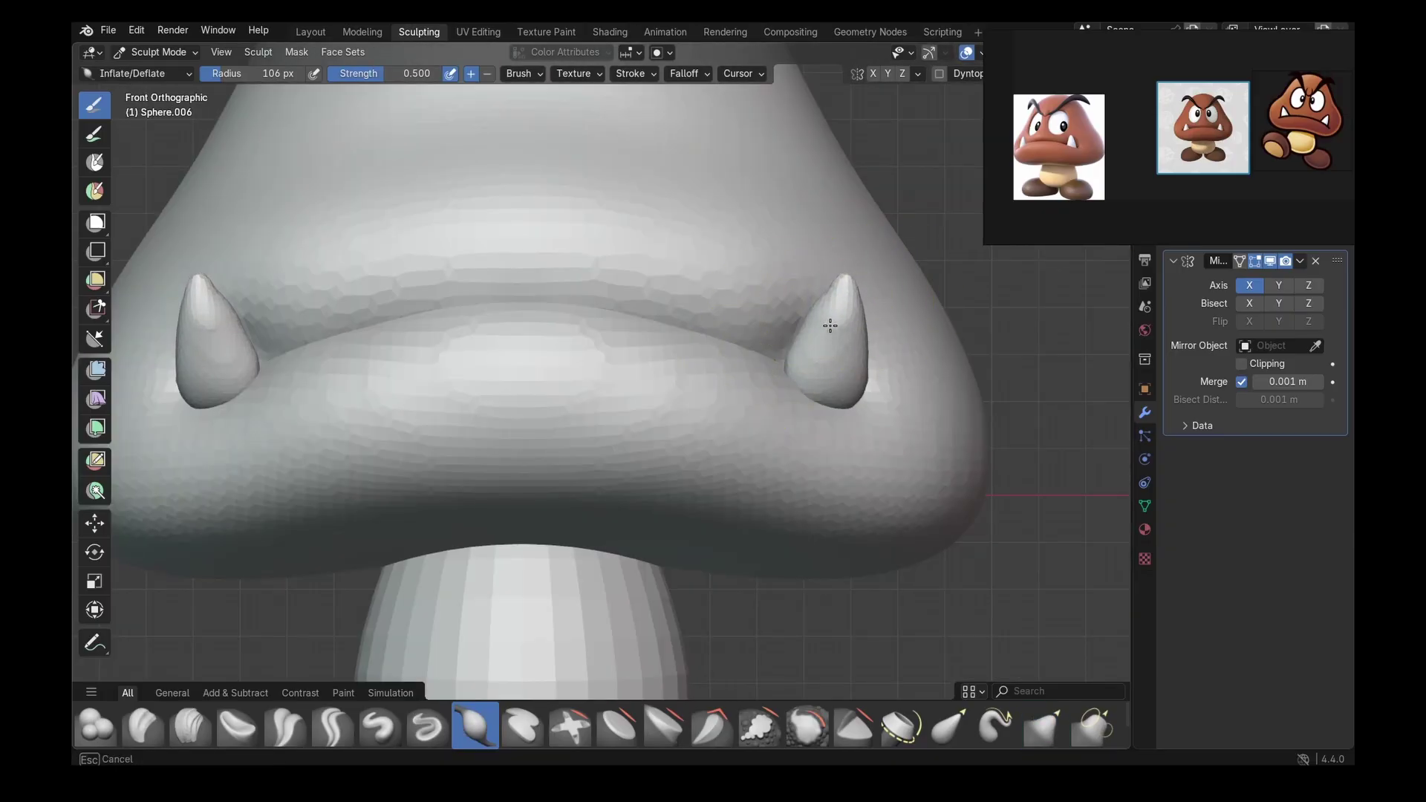
- Correct the fang's side profile with the Grab and Elastic Snake Hook brushes at 106 px radius, and switch sculpting to the head
{"action": "key", "text": "g"}
{"action": "scroll", "coordinate": [787, 398], "scroll_direction": "down", "scroll_amount": 4}
{"action": "key", "text": "KP_3"}
{"action": "scroll", "coordinate": [700, 433], "scroll_direction": "up", "scroll_amount": 4}
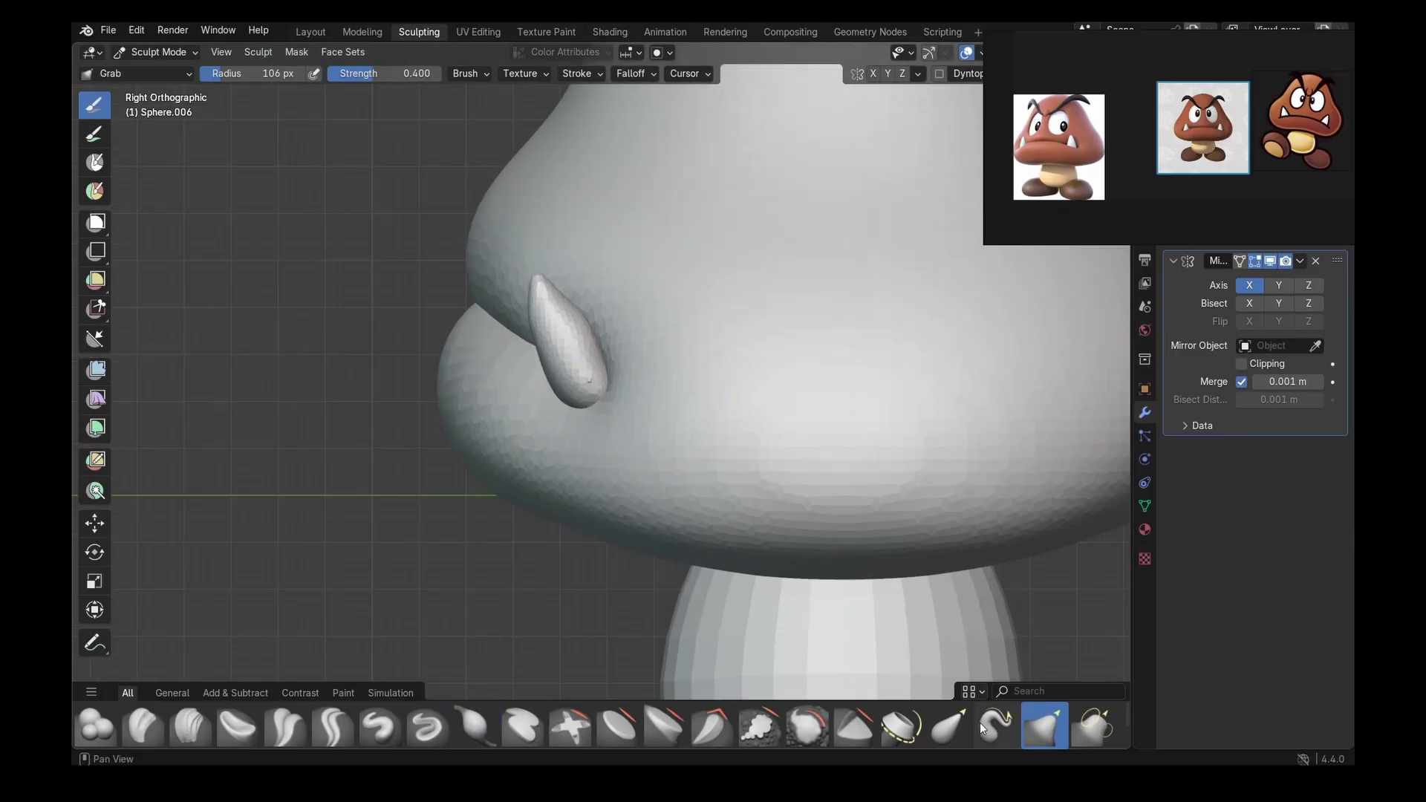
{"action": "key", "text": "k"}
{"action": "middle_click_drag", "start_coordinate": [557, 276], "coordinate": [567, 375]}
{"action": "scroll", "coordinate": [566, 376], "scroll_direction": "down", "scroll_amount": 3}
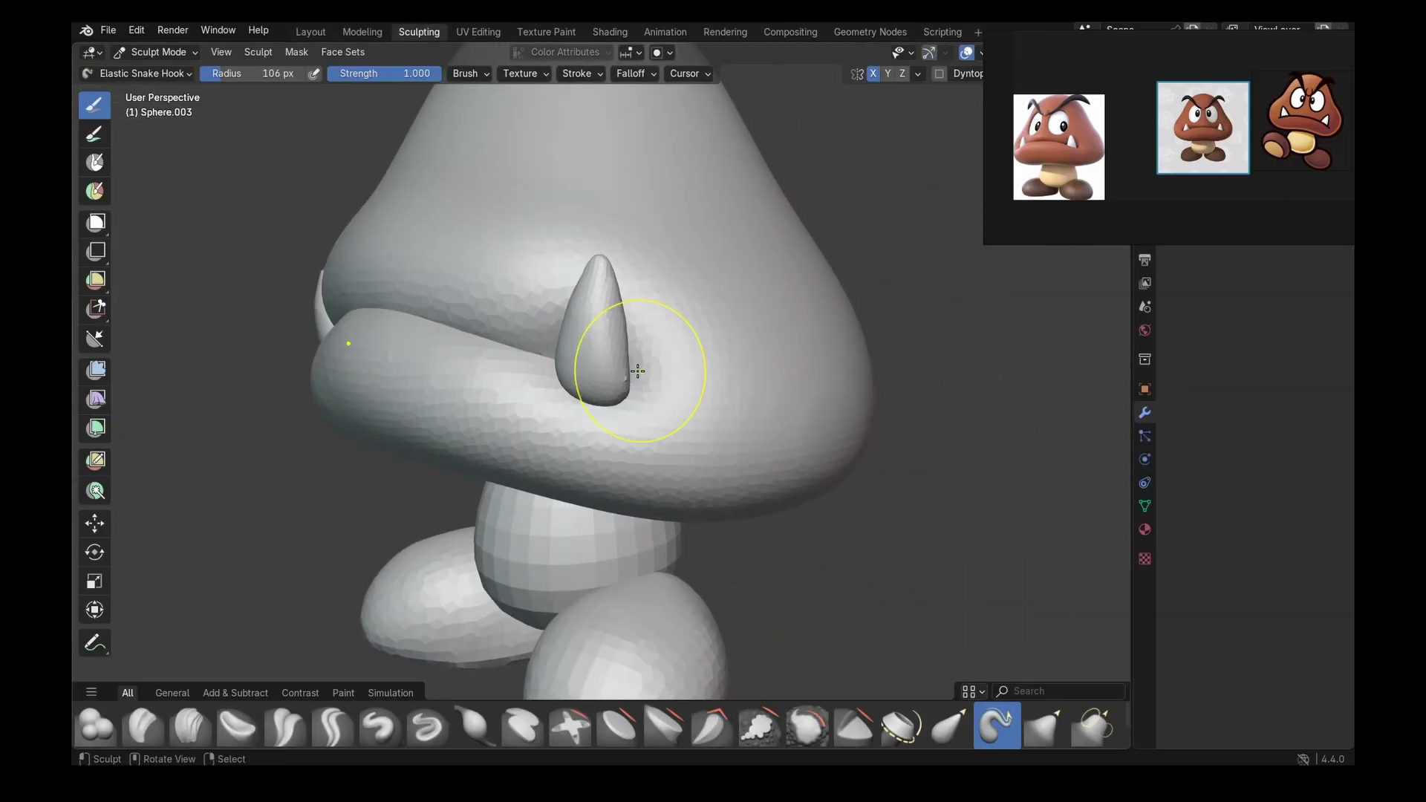
- Reshape the head's mouth corner around the fang with the Grab brush and the Inflate/Deflate brush at 117 px radius
{"action": "scroll", "coordinate": [637, 366], "scroll_direction": "up", "scroll_amount": 2}
{"action": "middle_click_drag", "start_coordinate": [665, 394], "coordinate": [621, 342]}
{"action": "scroll", "coordinate": [1088, 148], "scroll_direction": "up", "scroll_amount": 5}
{"action": "mouse_move", "coordinate": [713, 446]}
{"action": "middle_mouse_down"}
{"action": "mouse_move", "coordinate": [605, 485]}
{"action": "mouse_move", "coordinate": [573, 341]}
{"action": "mouse_move", "coordinate": [586, 415]}
{"action": "middle_mouse_up"}
{"action": "key", "text": "g"}
{"action": "mouse_move", "coordinate": [505, 459]}
{"action": "middle_mouse_down"}
{"action": "mouse_move", "coordinate": [540, 415]}
{"action": "mouse_move", "coordinate": [550, 442]}
{"action": "mouse_move", "coordinate": [716, 404]}
{"action": "mouse_move", "coordinate": [577, 385]}
{"action": "mouse_move", "coordinate": [657, 432]}
{"action": "middle_mouse_up"}
{"action": "scroll", "coordinate": [716, 404], "scroll_direction": "down", "scroll_amount": 4}
{"action": "scroll", "coordinate": [577, 386], "scroll_direction": "up", "scroll_amount": 3}
{"action": "key", "text": "i"}
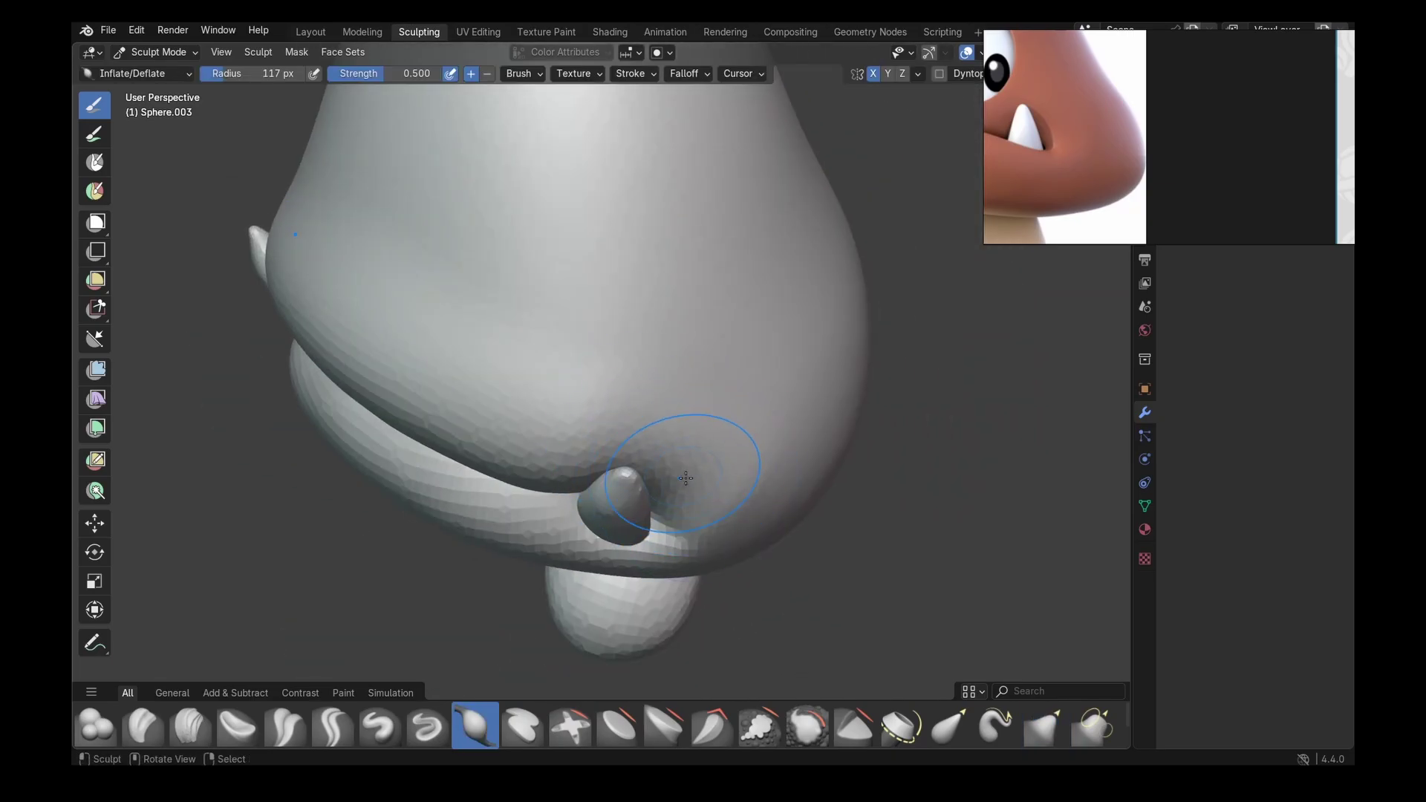
{"action": "middle_click_drag", "start_coordinate": [686, 478], "coordinate": [684, 361]}
- Adjust the head's voxel size from the front view and remesh the head
{"action": "scroll", "coordinate": [684, 361], "scroll_direction": "down", "scroll_amount": 5}
{"action": "key", "text": "KP_1"}
{"action": "scroll", "coordinate": [631, 406], "scroll_direction": "up", "scroll_amount": 4}
{"action": "key", "text": "r"}
{"action": "left_click", "coordinate": [583, 427]}
{"action": "key", "text": "ctrl+r"}
- Try painting symmetrical eye masks on the head's front with the Mask brush at 65 px radius, and clear them
{"action": "key", "text": "m"}
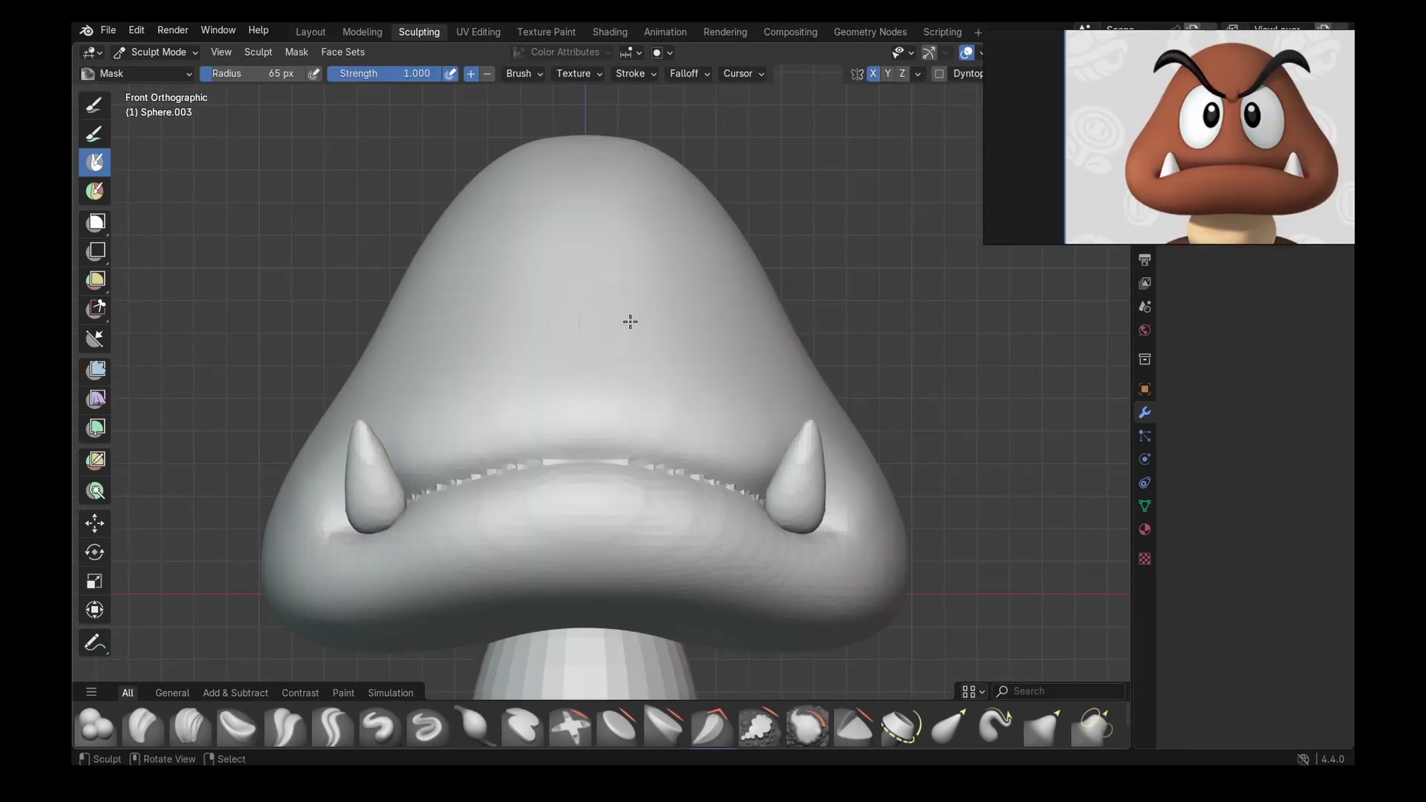
{"action": "mouse_move", "coordinate": [707, 338]}
{"action": "left_mouse_down"}
{"action": "mouse_move", "coordinate": [698, 259]}
{"action": "mouse_move", "coordinate": [674, 328]}
{"action": "left_mouse_up"}
{"action": "key", "text": "ctrl+z"}
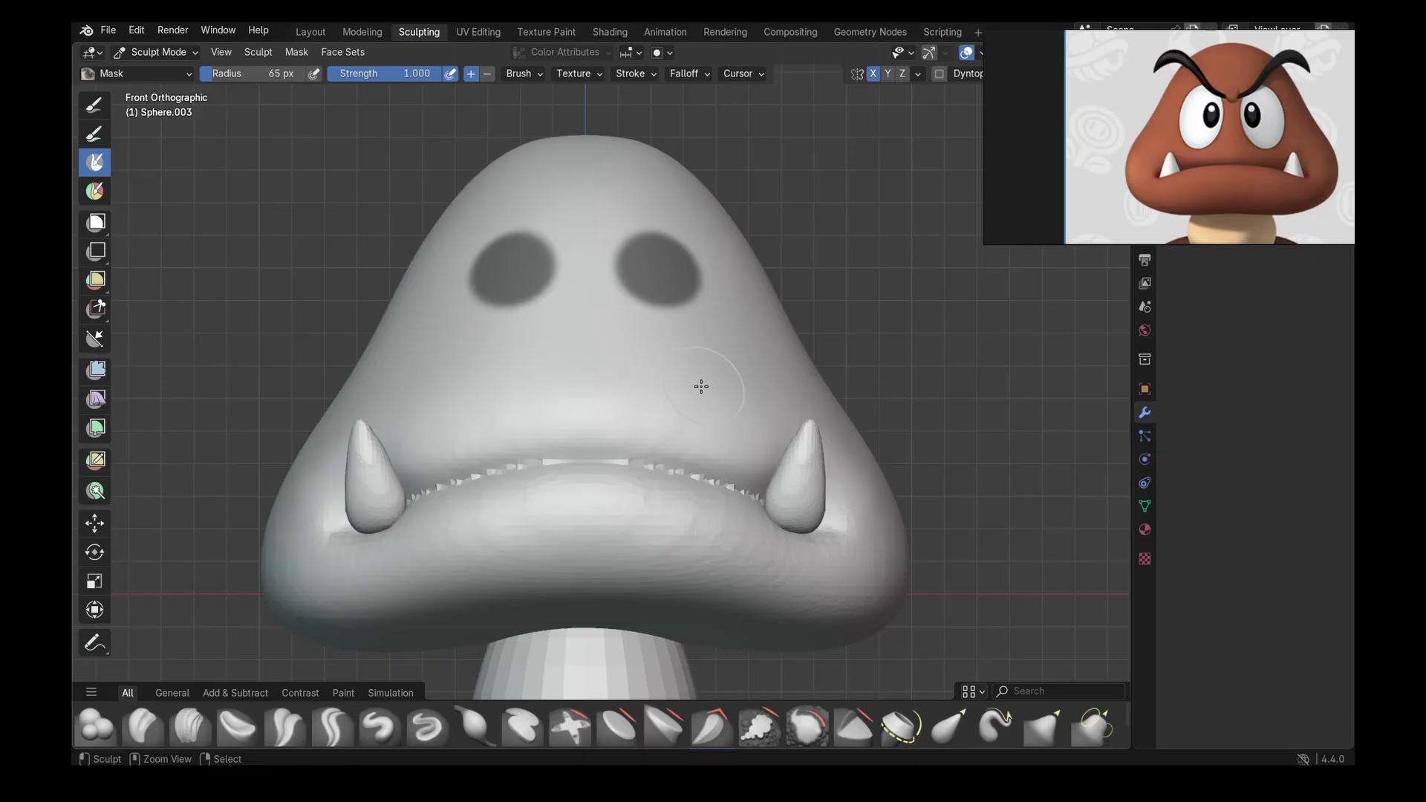
{"action": "mouse_move", "coordinate": [701, 386]}
{"action": "left_mouse_down"}
{"action": "mouse_move", "coordinate": [690, 292]}
{"action": "mouse_move", "coordinate": [646, 264]}
{"action": "mouse_move", "coordinate": [678, 248]}
{"action": "mouse_move", "coordinate": [644, 258]}
{"action": "left_mouse_up"}
{"action": "key", "text": "ctrl+z"}
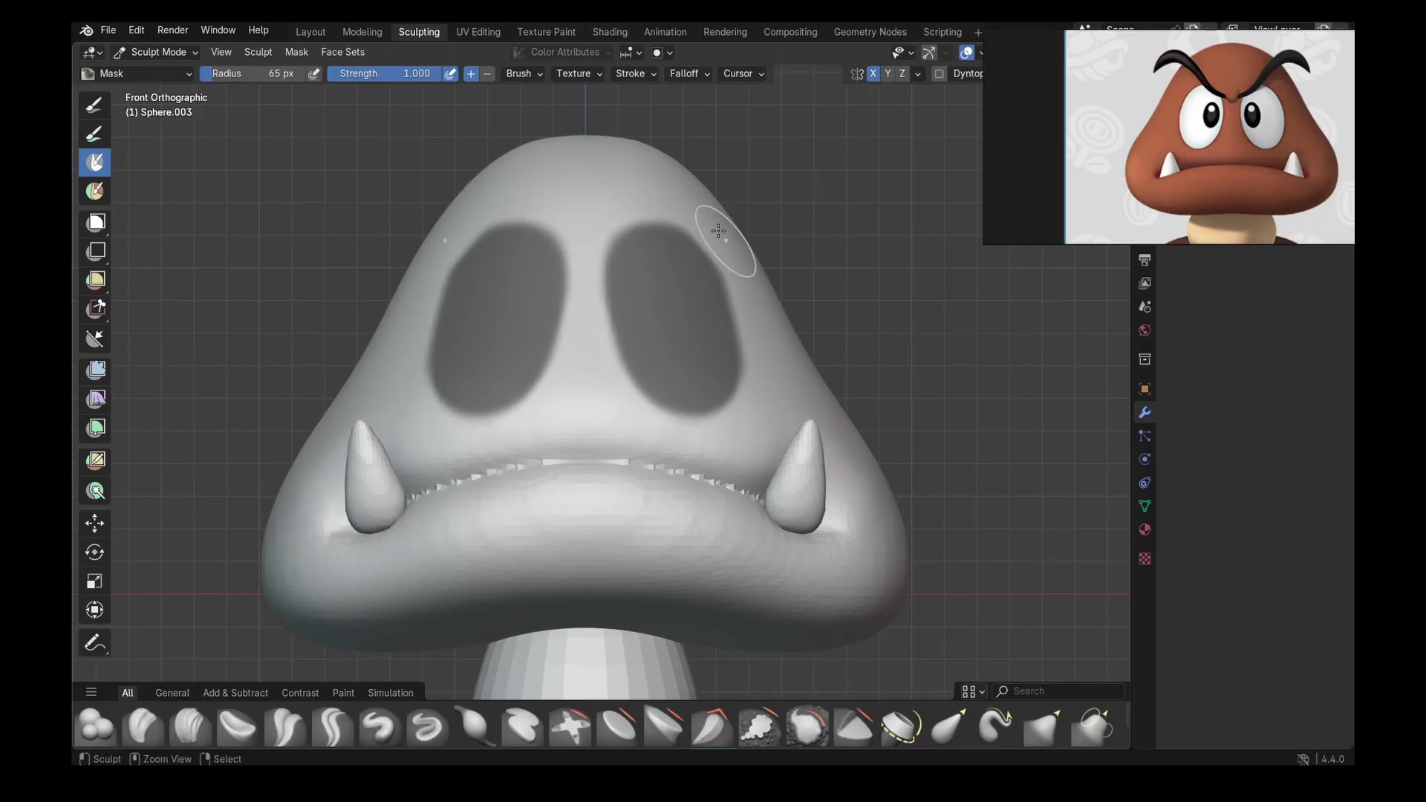
{"action": "mouse_move", "coordinate": [718, 379]}
{"action": "left_mouse_down"}
{"action": "mouse_move", "coordinate": [680, 262]}
{"action": "mouse_move", "coordinate": [656, 253]}
{"action": "mouse_move", "coordinate": [722, 313]}
{"action": "mouse_move", "coordinate": [757, 395]}
{"action": "mouse_move", "coordinate": [681, 318]}
{"action": "left_mouse_up"}
{"action": "scroll", "coordinate": [657, 342], "scroll_direction": "down", "scroll_amount": 5}
{"action": "key", "text": "alt+m"}
{"action": "key", "text": "ctrl+z"}
{"action": "scroll", "coordinate": [648, 334], "scroll_direction": "up", "scroll_amount": 6}
{"action": "key", "text": "alt+m"}
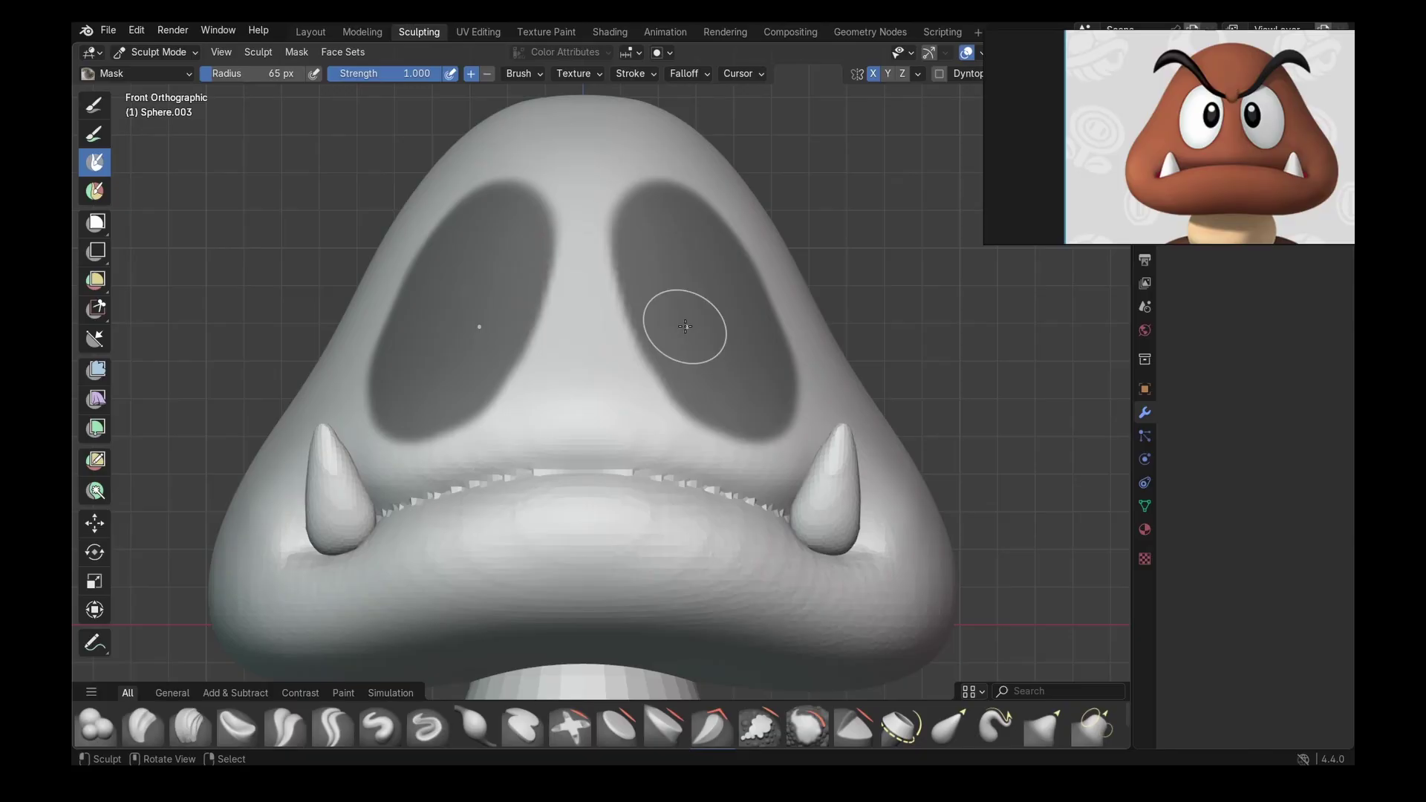
- Paint large, tilted oval eye masks on the head's front with the Mask brush at 65 px radius
{"action": "scroll", "coordinate": [681, 319], "scroll_direction": "up", "scroll_amount": 2}
{"action": "mouse_move", "coordinate": [742, 402]}
{"action": "left_mouse_down"}
{"action": "mouse_move", "coordinate": [713, 193]}
{"action": "mouse_move", "coordinate": [780, 357]}
{"action": "mouse_move", "coordinate": [792, 448]}
{"action": "left_mouse_up"}
{"action": "mouse_move", "coordinate": [736, 175]}
{"action": "left_mouse_down"}
{"action": "mouse_move", "coordinate": [624, 260]}
{"action": "mouse_move", "coordinate": [802, 371]}
{"action": "mouse_move", "coordinate": [683, 424]}
{"action": "left_mouse_up"}
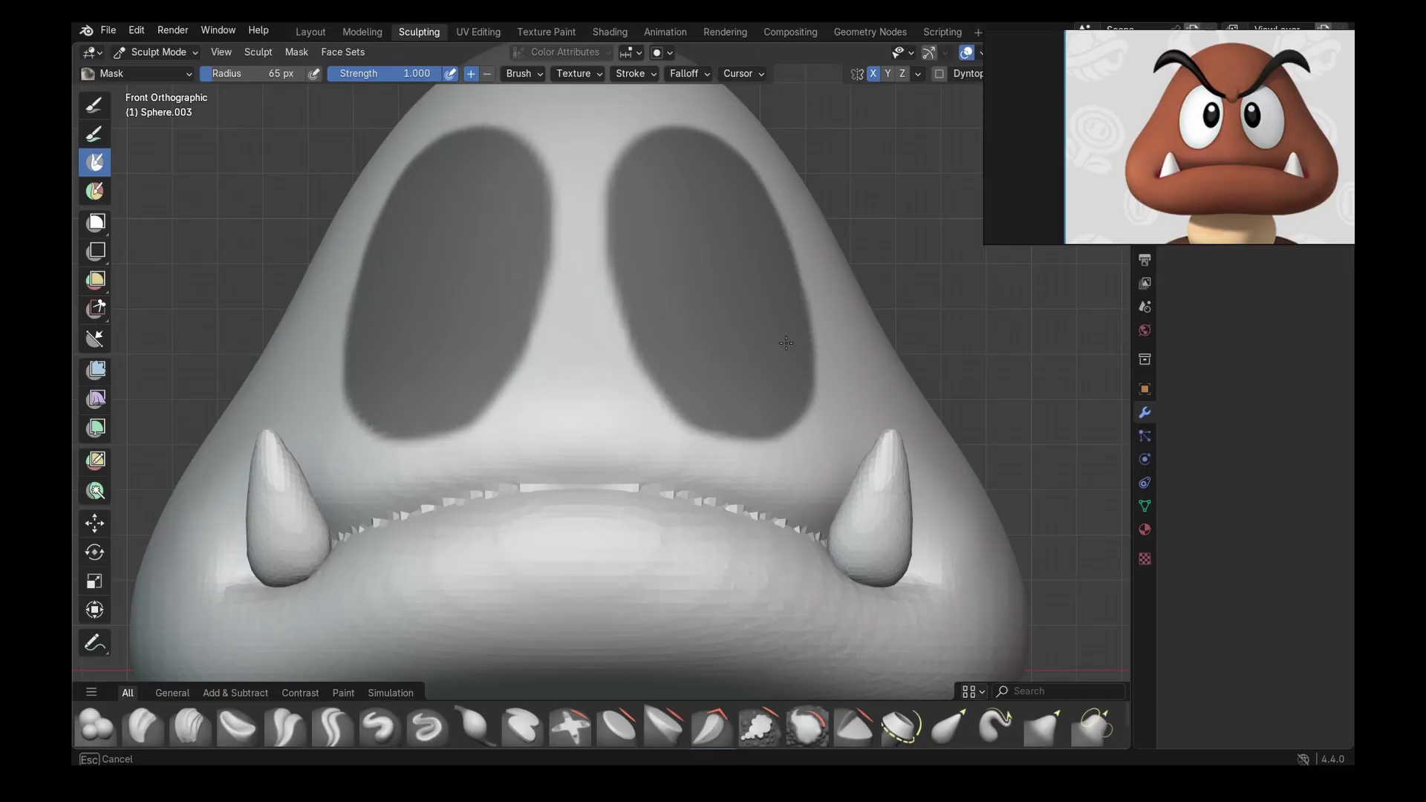
- Trim and even out the outlines of the oval eye masks with the Mask brush at 41 px radius
{"action": "scroll", "coordinate": [673, 378], "scroll_direction": "down", "scroll_amount": 2}
{"action": "key", "text": "f"}
{"action": "left_click", "coordinate": [697, 263]}
{"action": "left_click_drag", "start_coordinate": [714, 251], "coordinate": [695, 229], "text": "ctrl"}
{"action": "key", "text": "ctrl+z"}
{"action": "mouse_move", "coordinate": [735, 440]}
{"action": "left_mouse_down", "text": "ctrl"}
{"action": "mouse_move", "coordinate": [761, 408]}
{"action": "mouse_move", "coordinate": [669, 439]}
{"action": "left_mouse_up", "text": "ctrl"}
{"action": "left_click_drag", "start_coordinate": [652, 379], "coordinate": [714, 372]}
{"action": "left_click_drag", "start_coordinate": [770, 356], "coordinate": [756, 407], "text": "ctrl"}
{"action": "mouse_move", "coordinate": [726, 340]}
{"action": "left_mouse_down", "text": "ctrl"}
{"action": "mouse_move", "coordinate": [605, 372]}
{"action": "mouse_move", "coordinate": [665, 385]}
{"action": "mouse_move", "coordinate": [678, 436]}
{"action": "mouse_move", "coordinate": [628, 340]}
{"action": "left_mouse_up", "text": "ctrl"}
{"action": "scroll", "coordinate": [671, 376], "scroll_direction": "down", "scroll_amount": 2}
{"action": "scroll", "coordinate": [671, 376], "scroll_direction": "up", "scroll_amount": 2}
{"action": "key", "text": "ctrl+z"}
{"action": "middle_click_drag", "start_coordinate": [648, 353], "coordinate": [591, 367]}
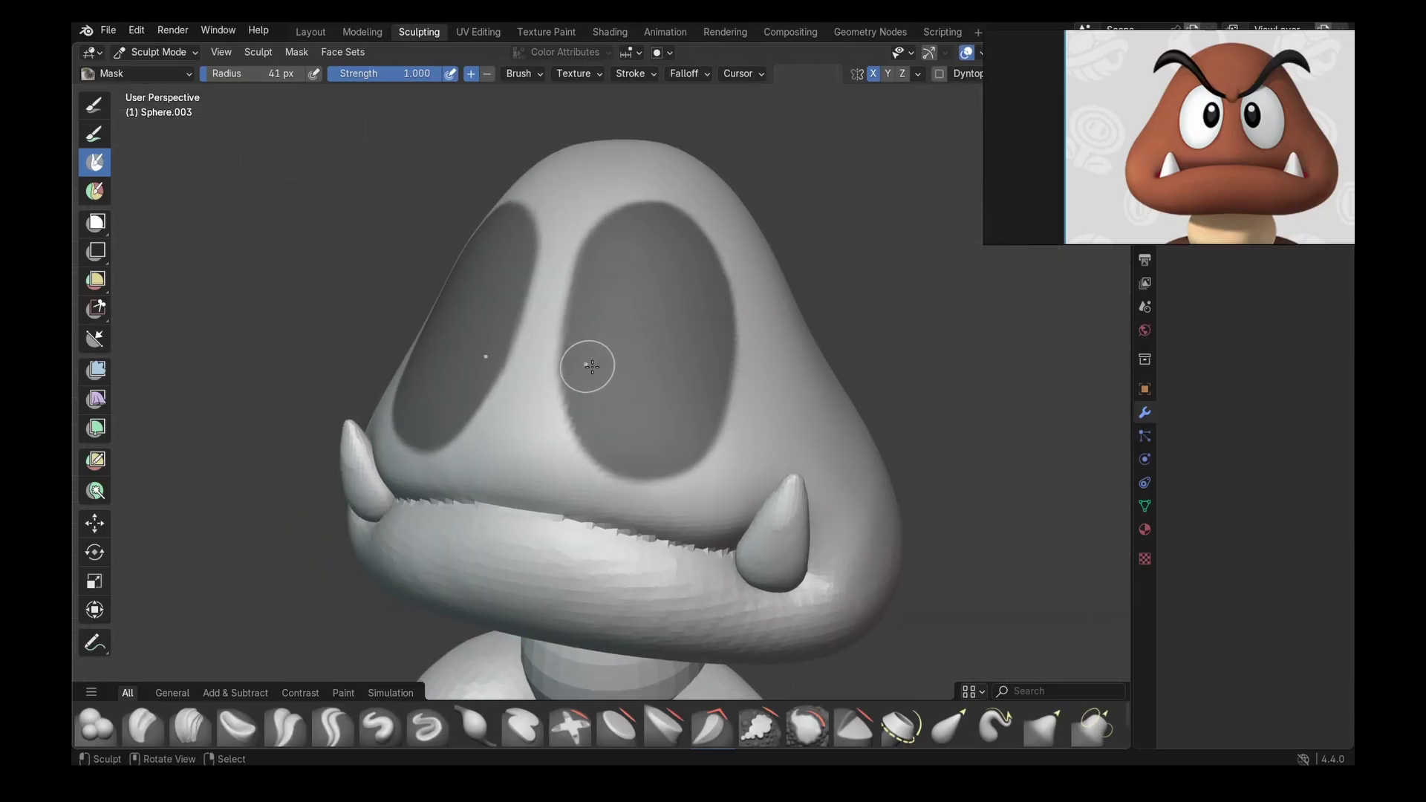
{"action": "mouse_move", "coordinate": [708, 367]}
{"action": "middle_mouse_down"}
{"action": "mouse_move", "coordinate": [751, 347]}
{"action": "mouse_move", "coordinate": [684, 334]}
{"action": "mouse_move", "coordinate": [678, 346]}
{"action": "middle_mouse_up"}
{"action": "key", "text": "KP_1"}
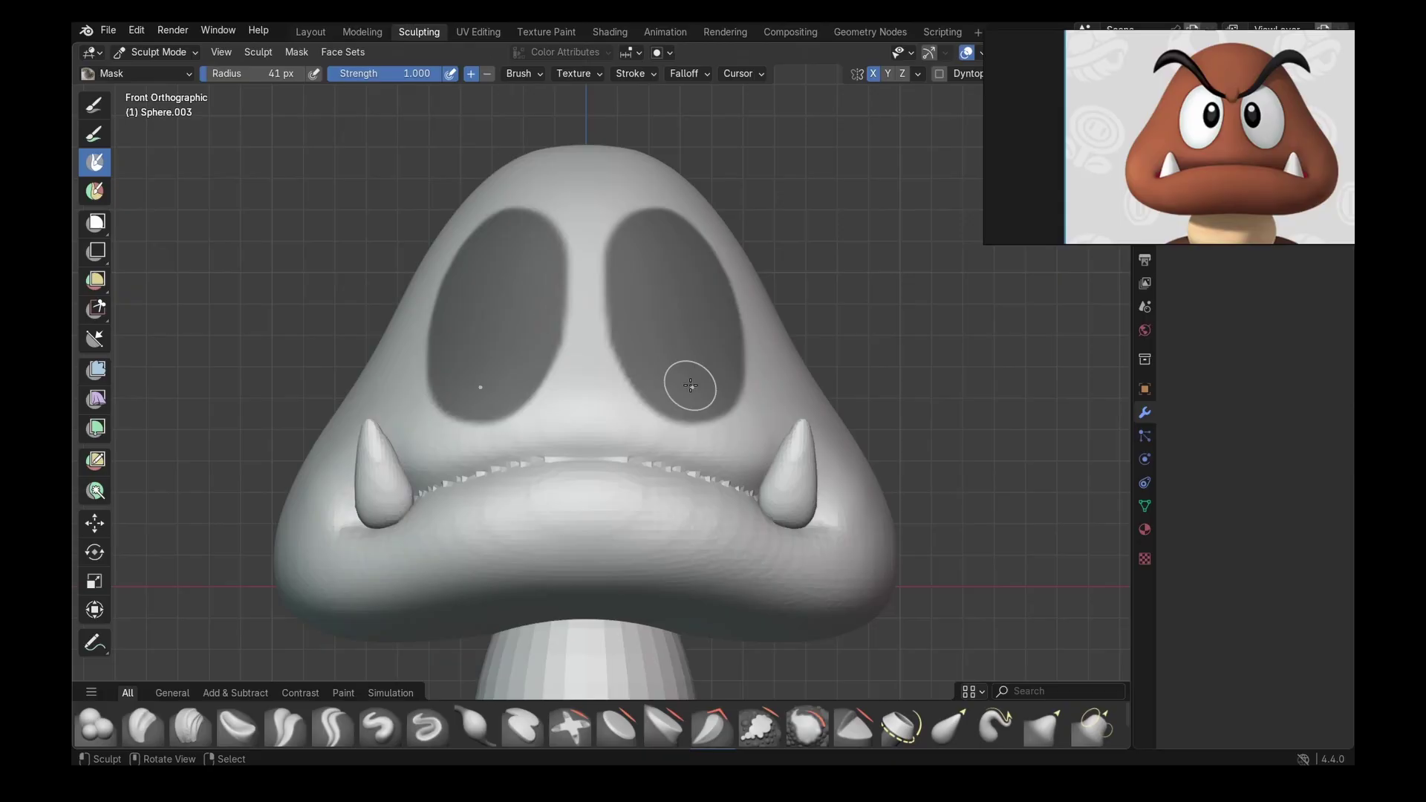
- Invert the mask and move the unmasked eye areas about 0.035 m into the head from the side view
{"action": "key", "text": "ctrl+i"}
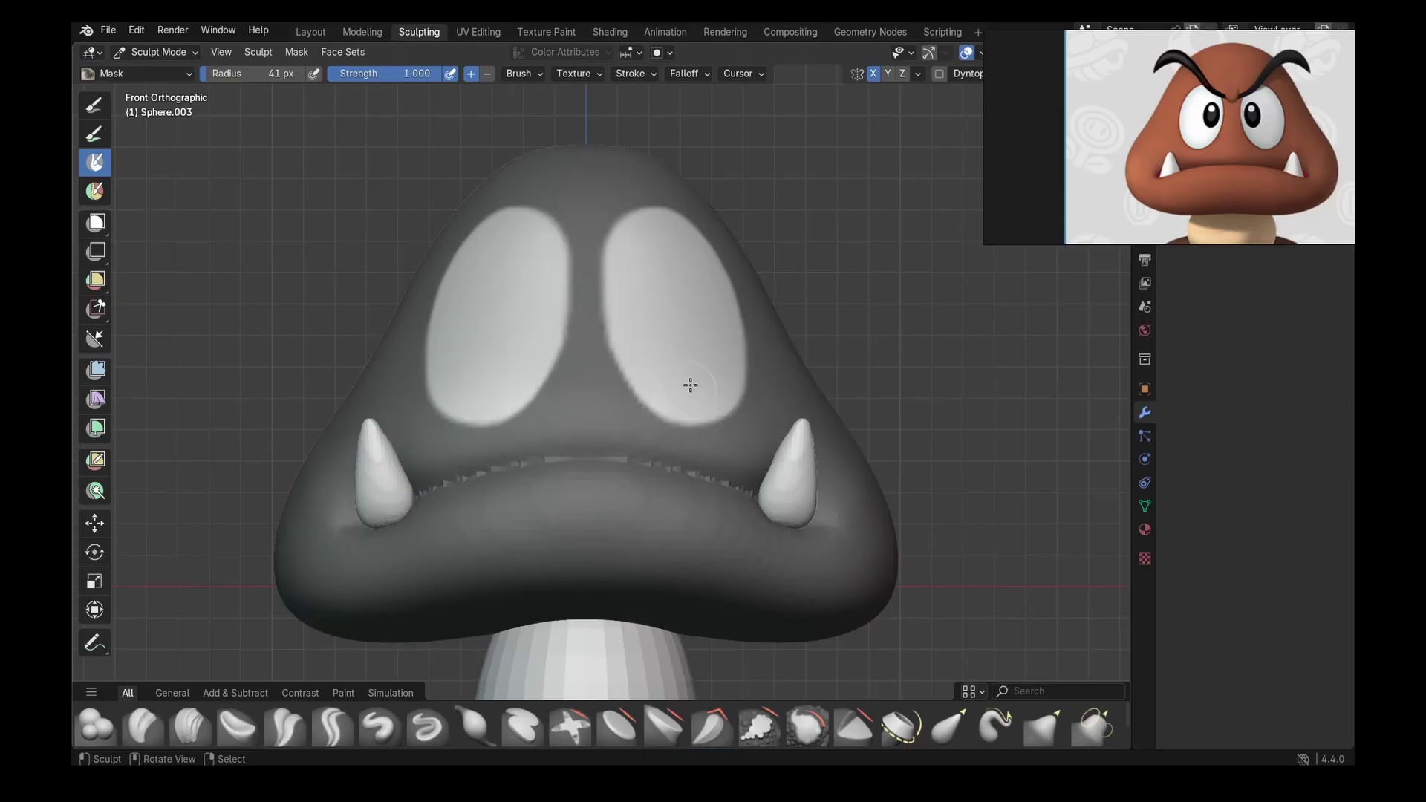
{"action": "key", "text": "KP_3"}
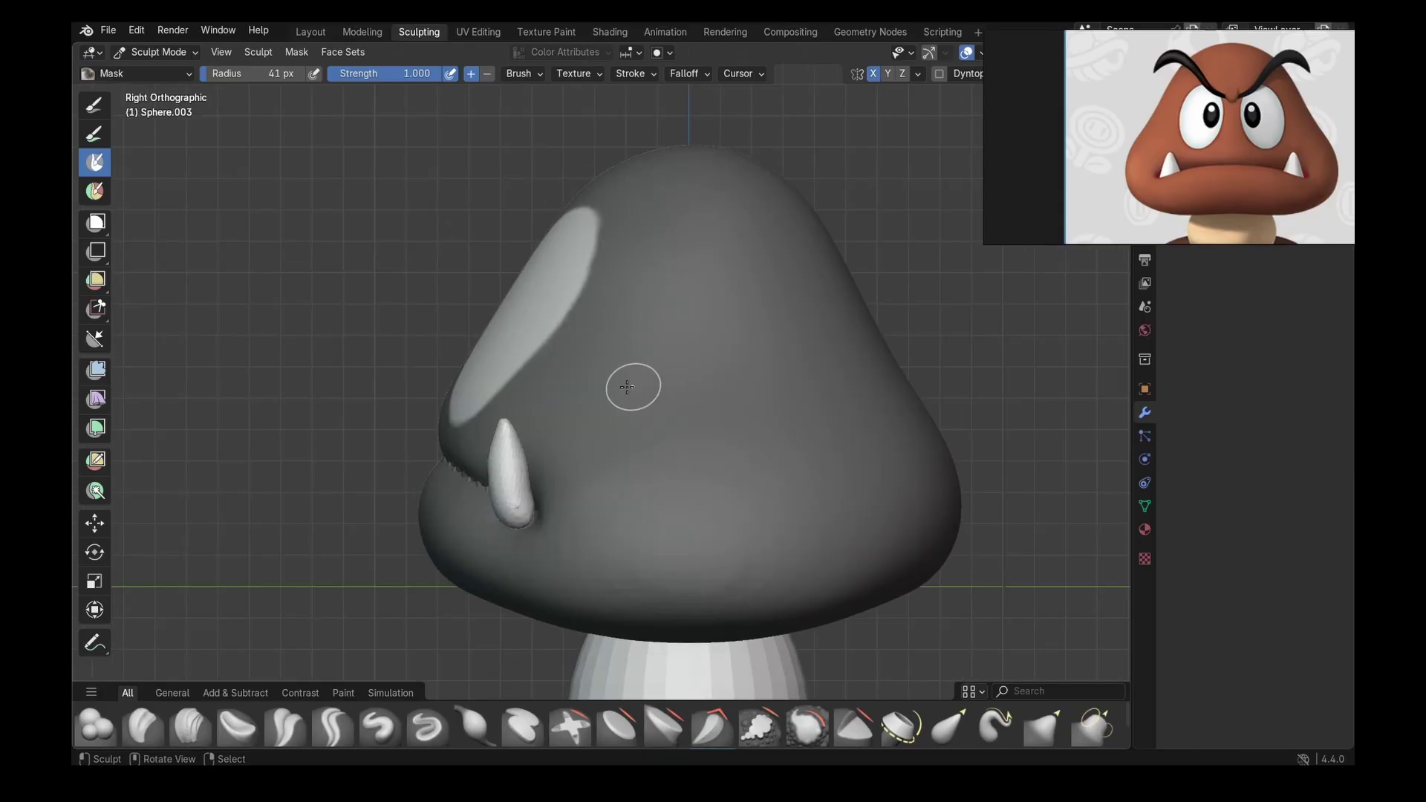
{"action": "left_click", "coordinate": [92, 524]}
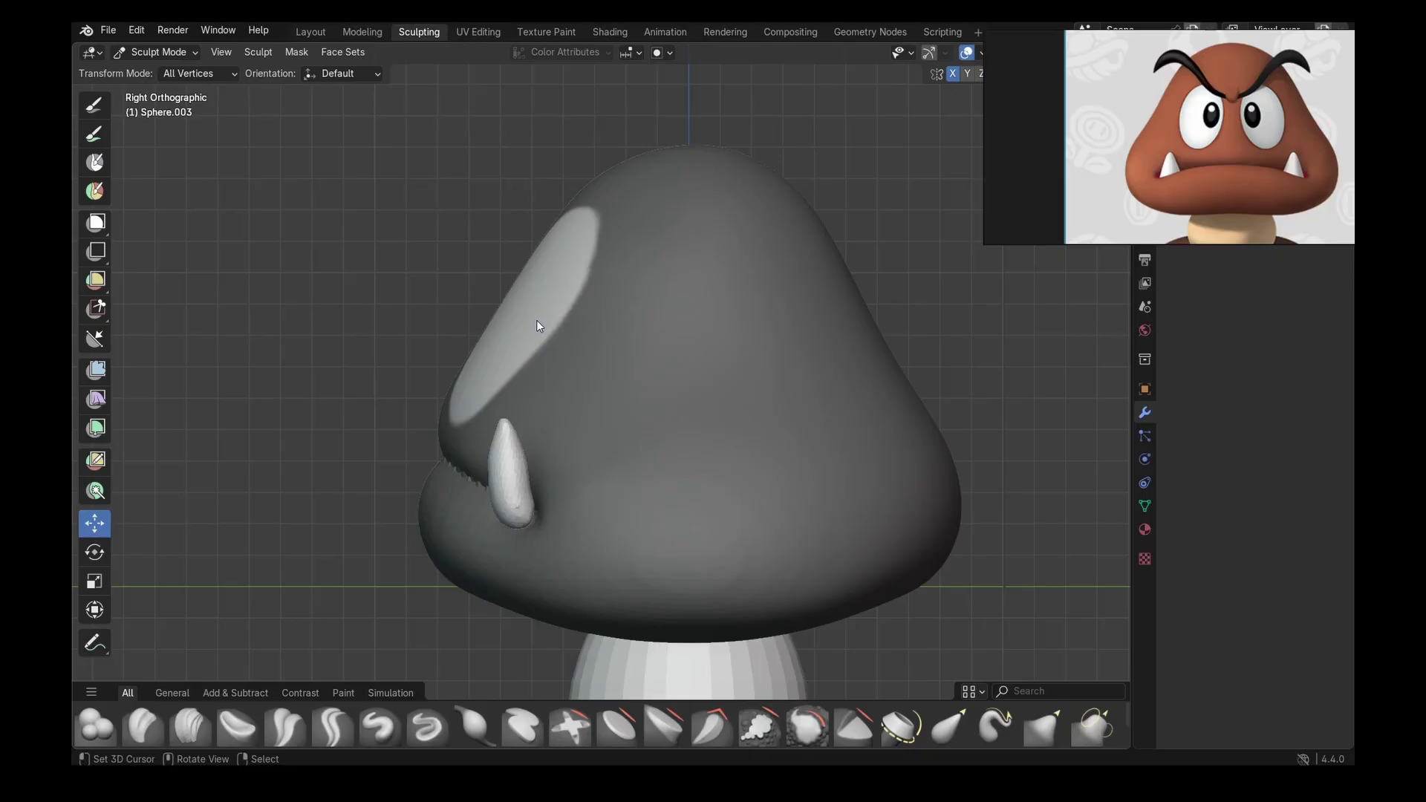
{"action": "left_click_drag", "start_coordinate": [537, 320], "coordinate": [547, 325]}
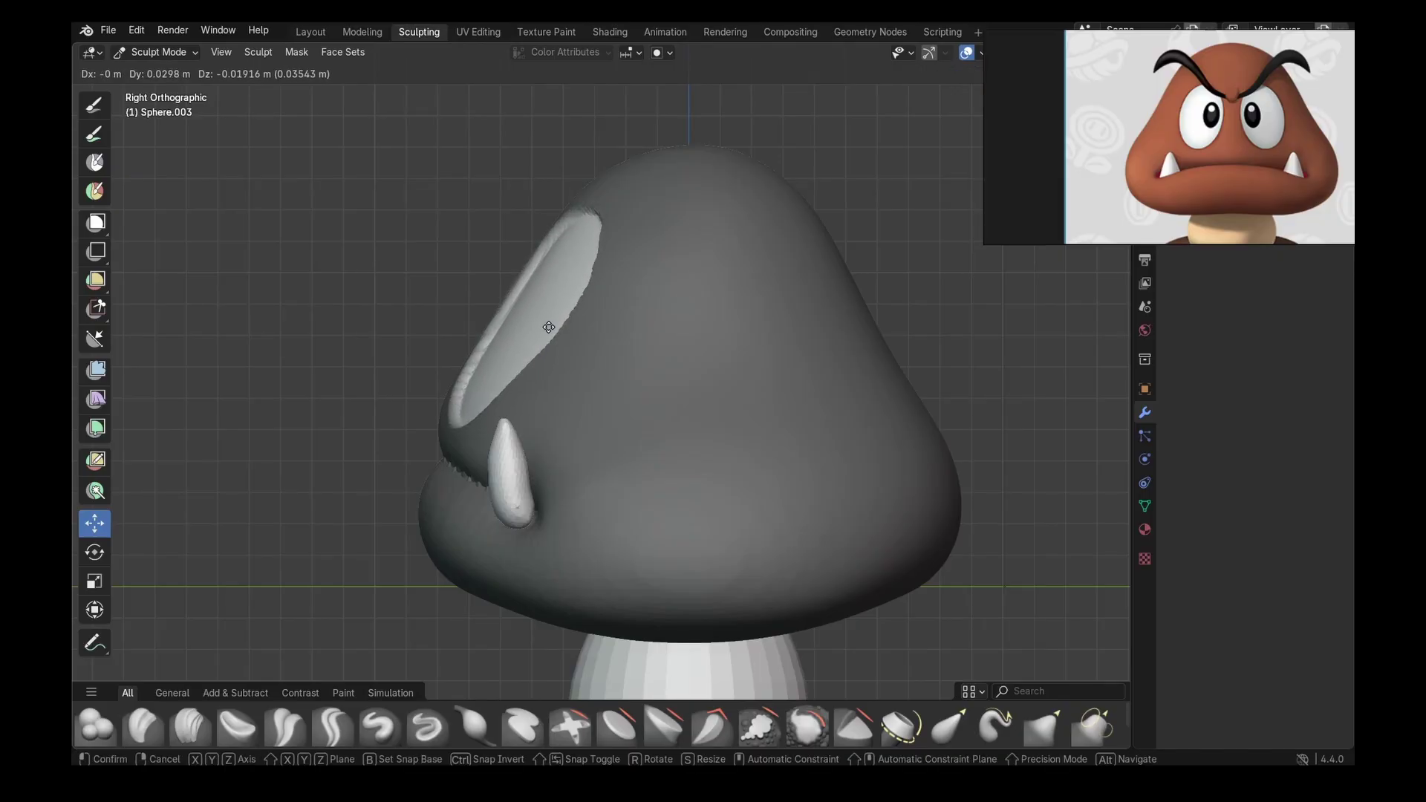
{"action": "left_click_drag", "start_coordinate": [548, 327], "coordinate": [546, 330]}
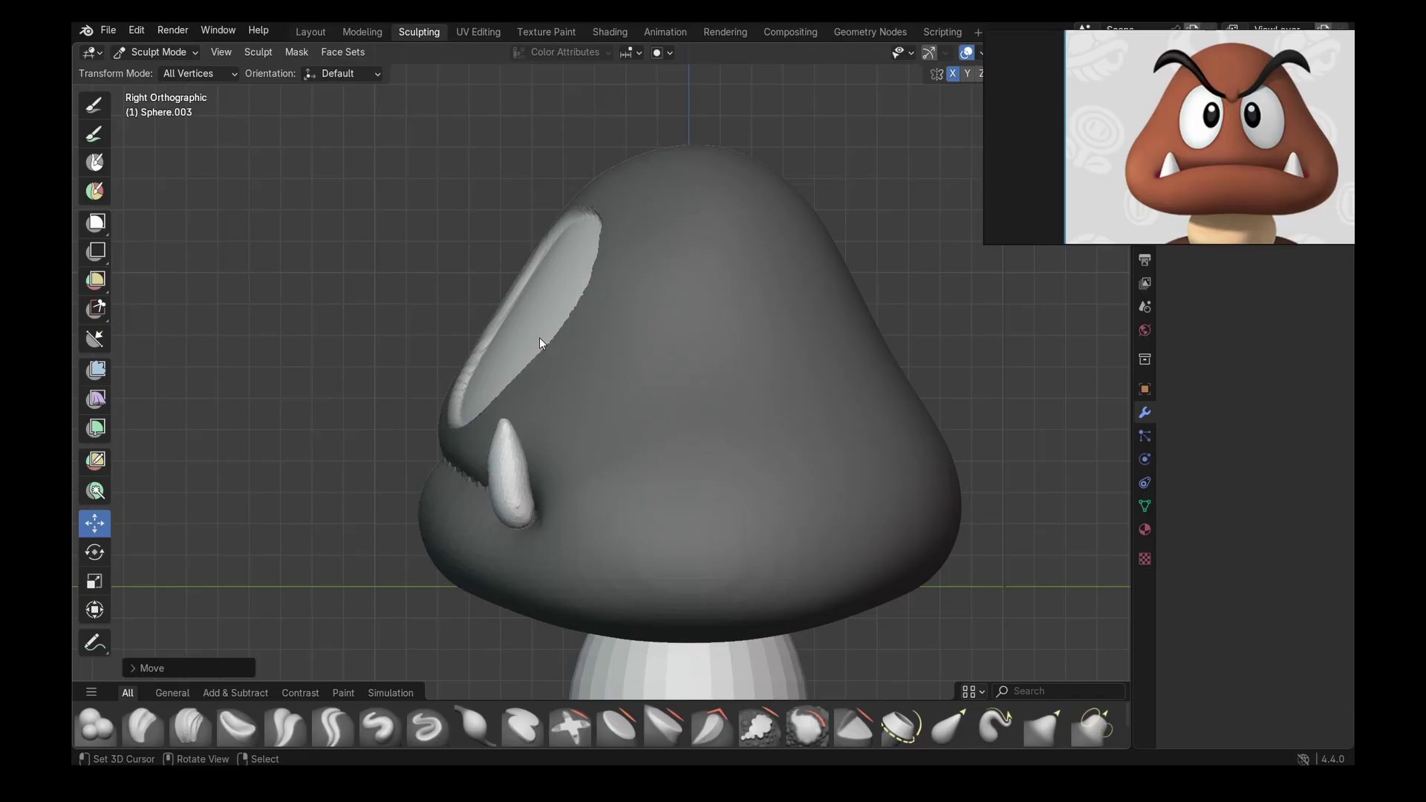
{"action": "mouse_move", "coordinate": [536, 343]}
{"action": "middle_mouse_down"}
{"action": "mouse_move", "coordinate": [537, 367]}
{"action": "mouse_move", "coordinate": [716, 394]}
{"action": "middle_mouse_up"}
- Try clearing the mask and painting small oval pupils inside the eyes with the Mask brush at 30 px radius
{"action": "key", "text": "m"}
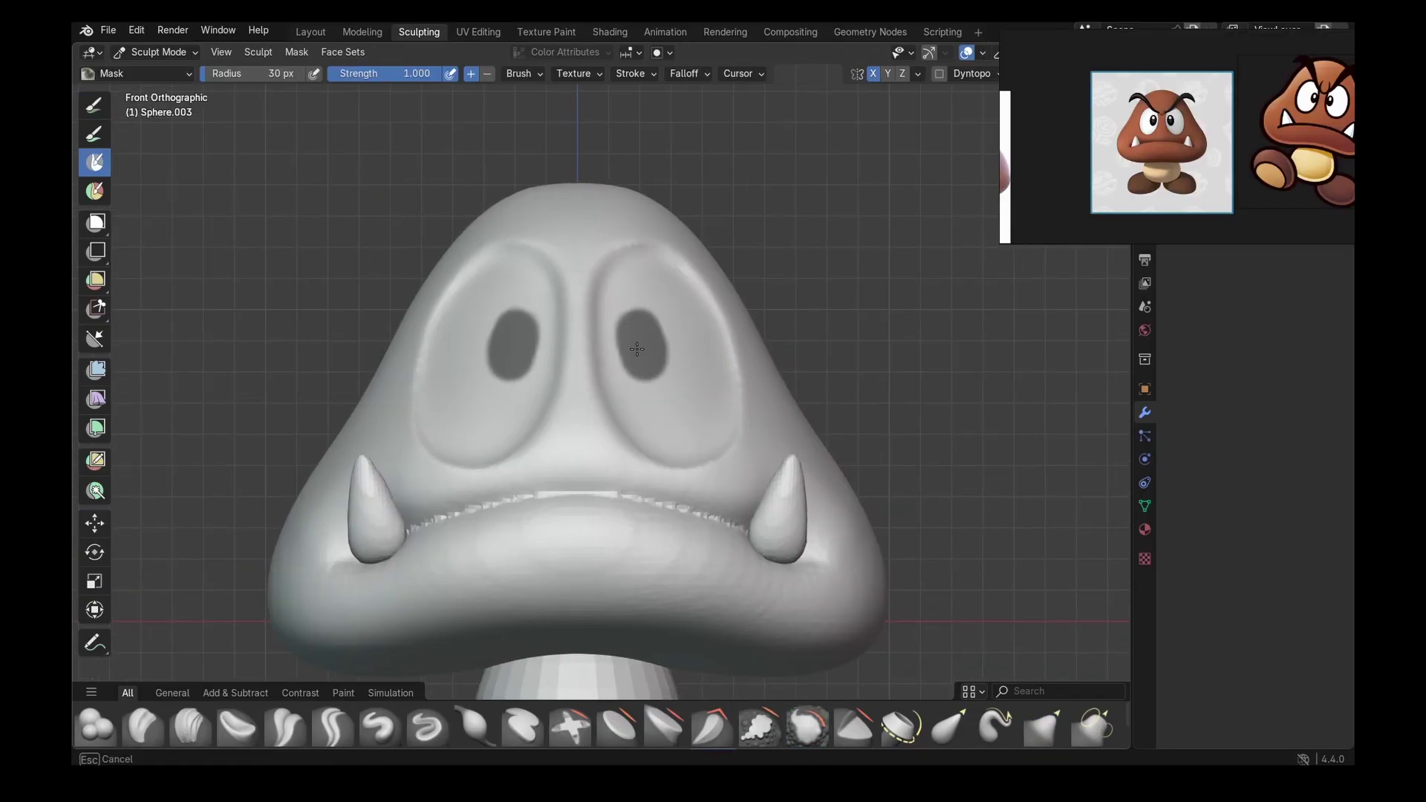
{"action": "key", "text": "alt+m"}
{"action": "left_click_drag", "start_coordinate": [626, 318], "coordinate": [637, 353]}
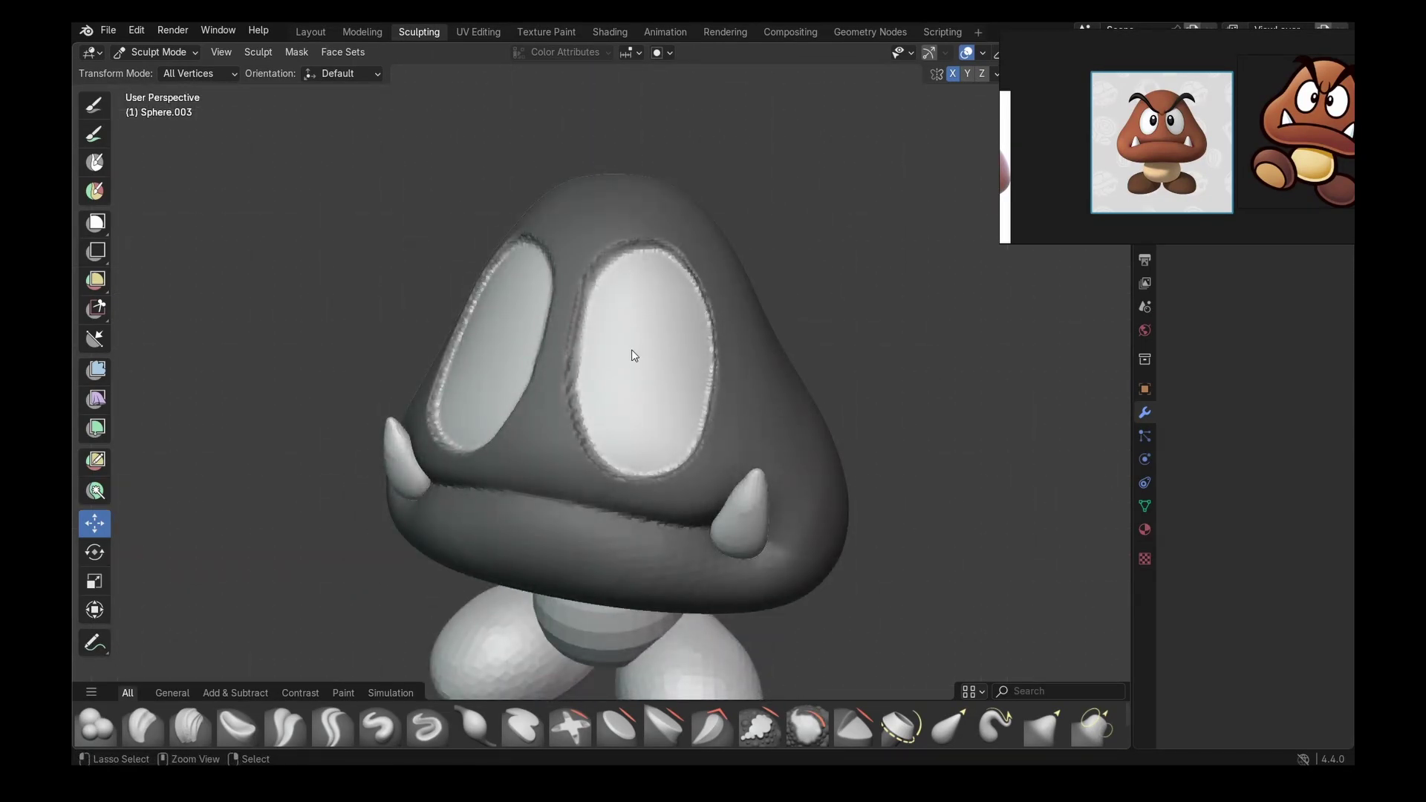
- Invert the mask to protect the eyes and smooth the head's rim around the sockets at 41 px radius
{"action": "key", "text": "ctrl+i"}
{"action": "key", "text": "g"}
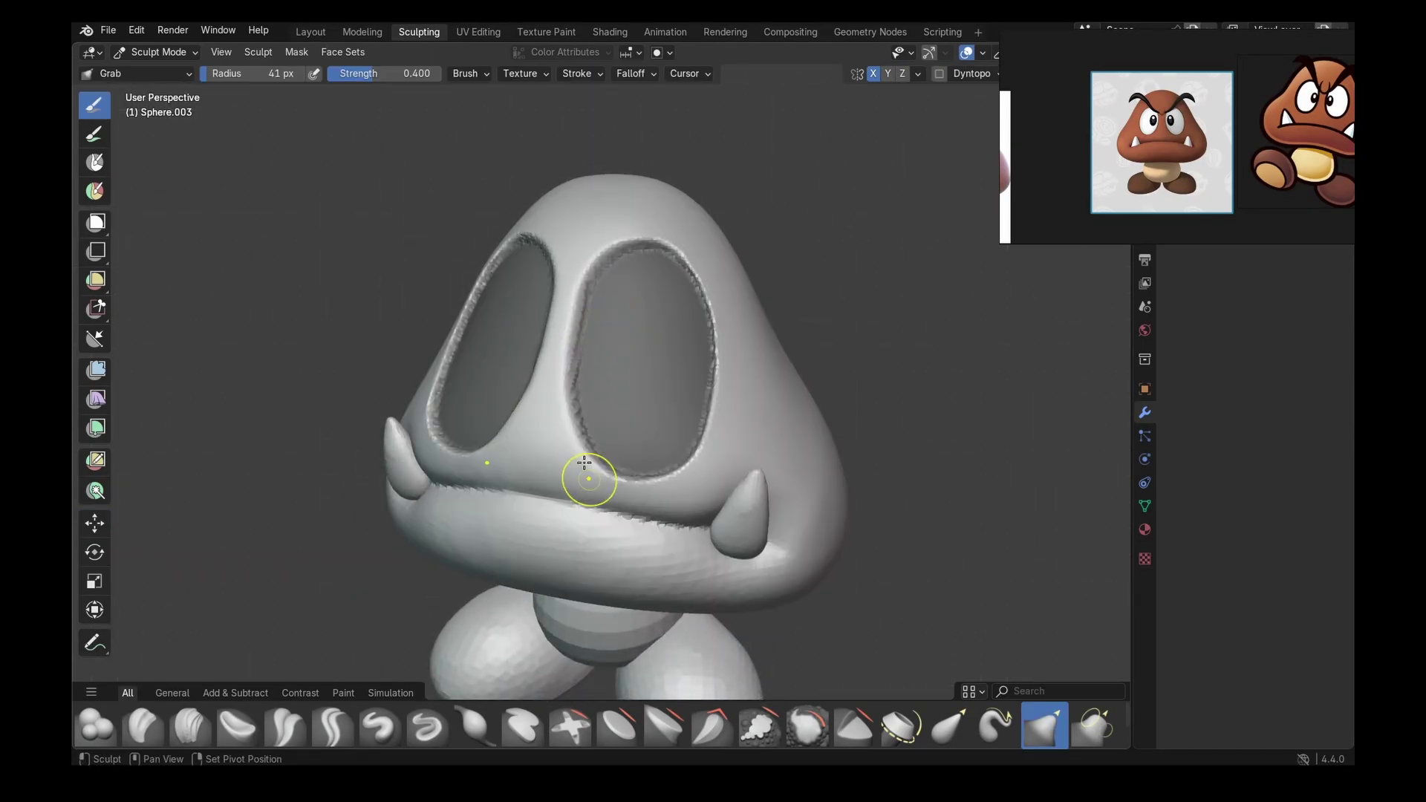
{"action": "left_click_drag", "start_coordinate": [686, 264], "coordinate": [681, 259]}
{"action": "left_click_drag", "start_coordinate": [578, 334], "coordinate": [574, 379]}
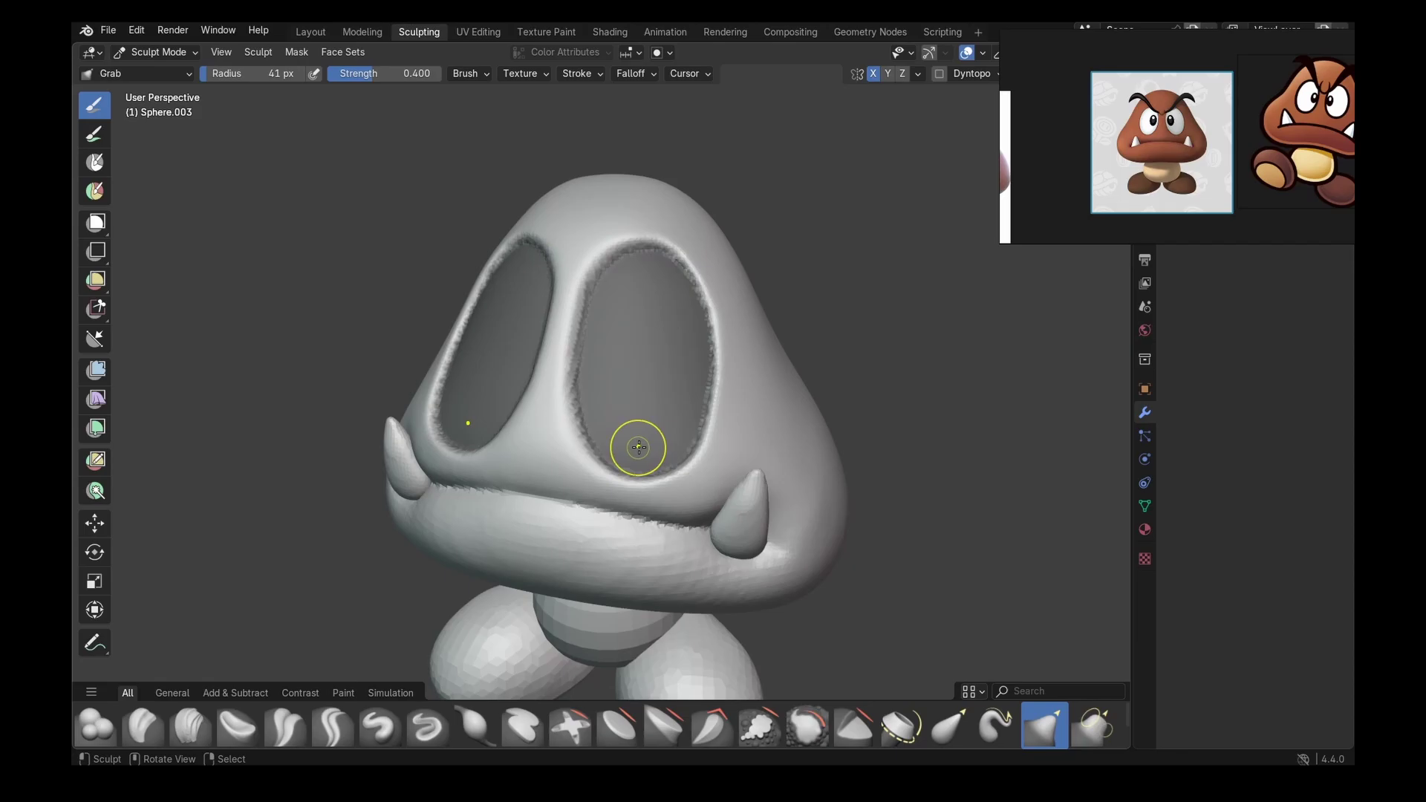
- Invert the mask to expose the eyes and smooth the edges of the recessed eye surfaces
{"action": "key", "text": "ctrl+i"}
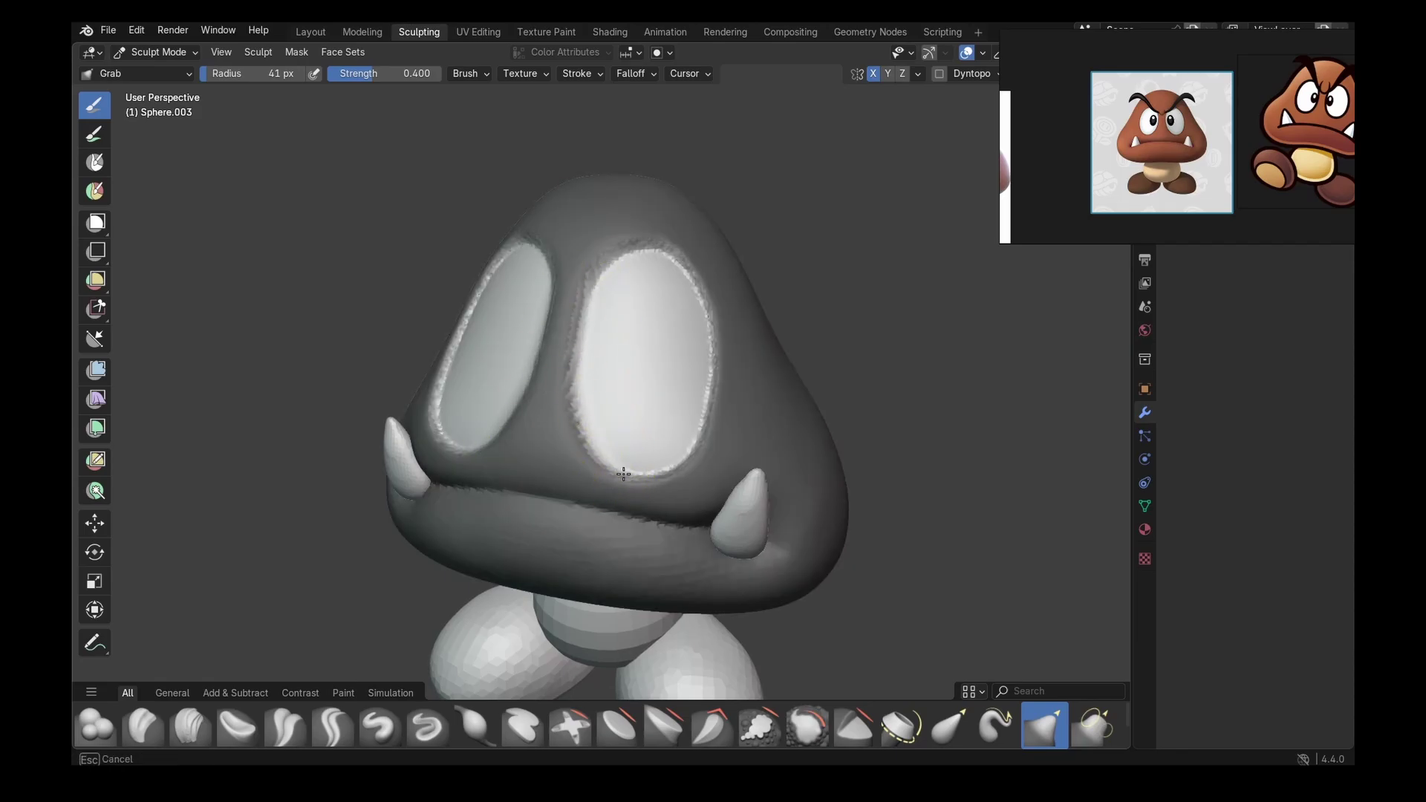
{"action": "left_click_drag", "start_coordinate": [699, 296], "coordinate": [665, 253]}
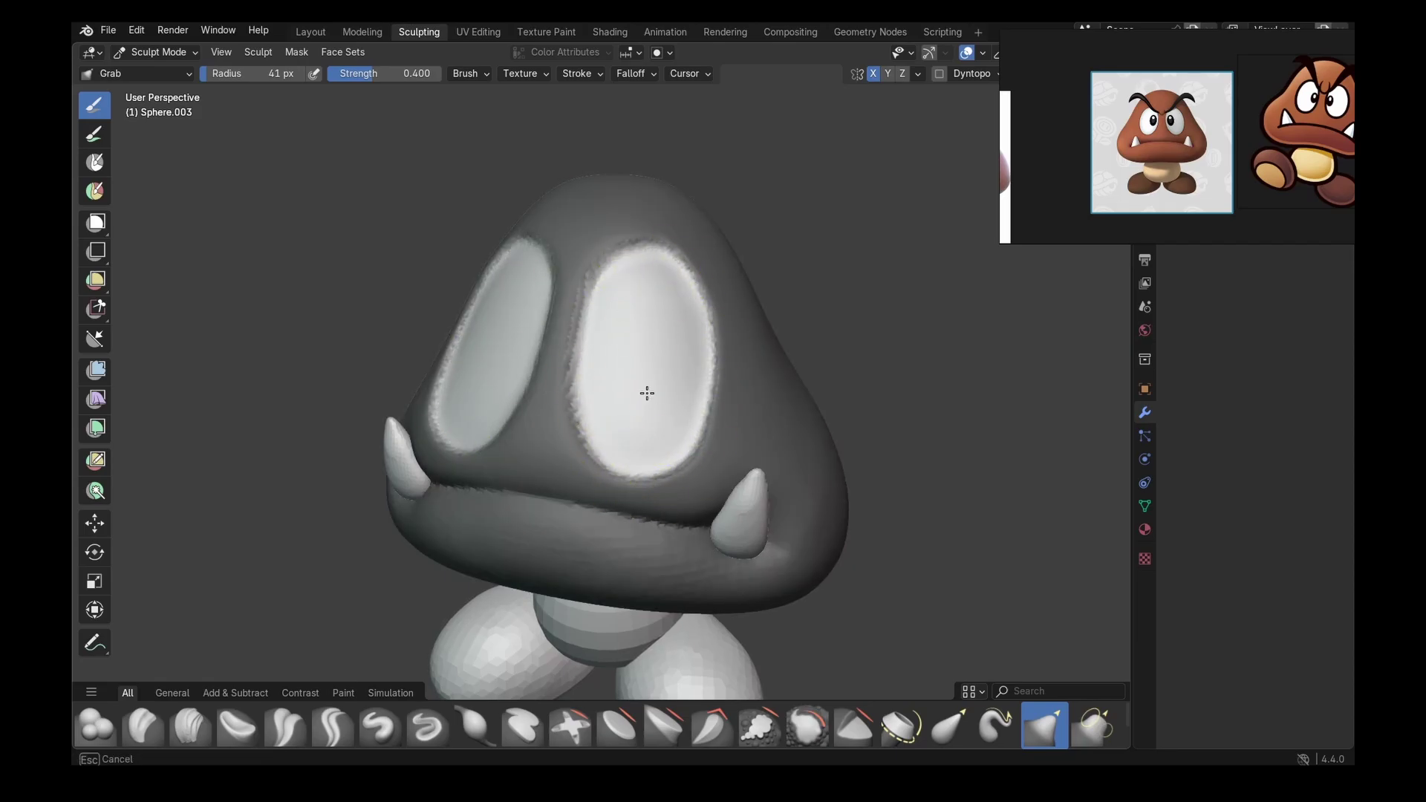
{"action": "key", "text": "ctrl+z"}
- Refine the inner eye surfaces with the Grab brush enlarged to 70 px radius
{"action": "key", "text": "f"}
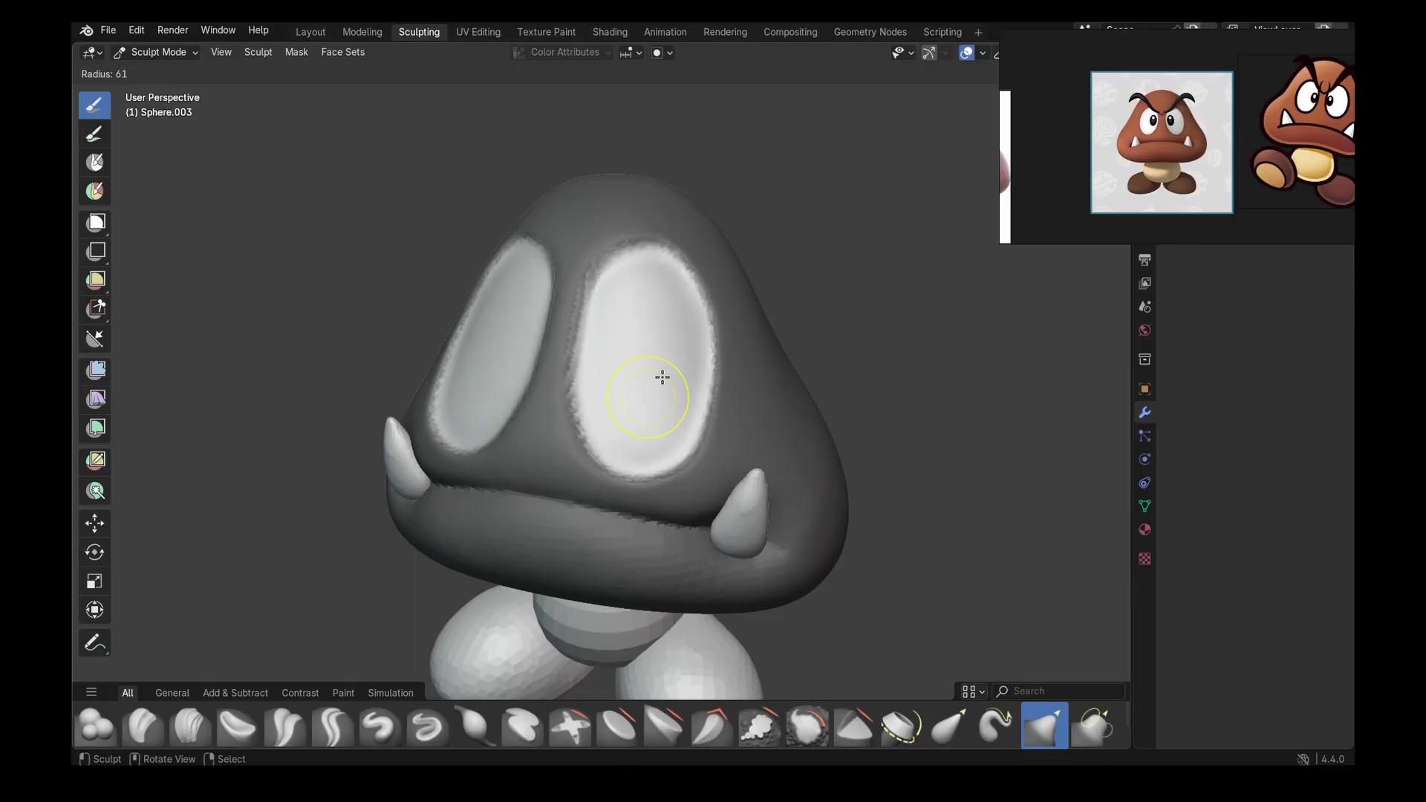
{"action": "left_click", "coordinate": [675, 383]}
{"action": "left_click_drag", "start_coordinate": [679, 390], "coordinate": [686, 393]}
{"action": "mouse_move", "coordinate": [658, 355]}
{"action": "middle_mouse_down"}
{"action": "mouse_move", "coordinate": [764, 350]}
{"action": "mouse_move", "coordinate": [716, 380]}
{"action": "mouse_move", "coordinate": [643, 280]}
{"action": "mouse_move", "coordinate": [683, 257]}
{"action": "middle_mouse_up"}
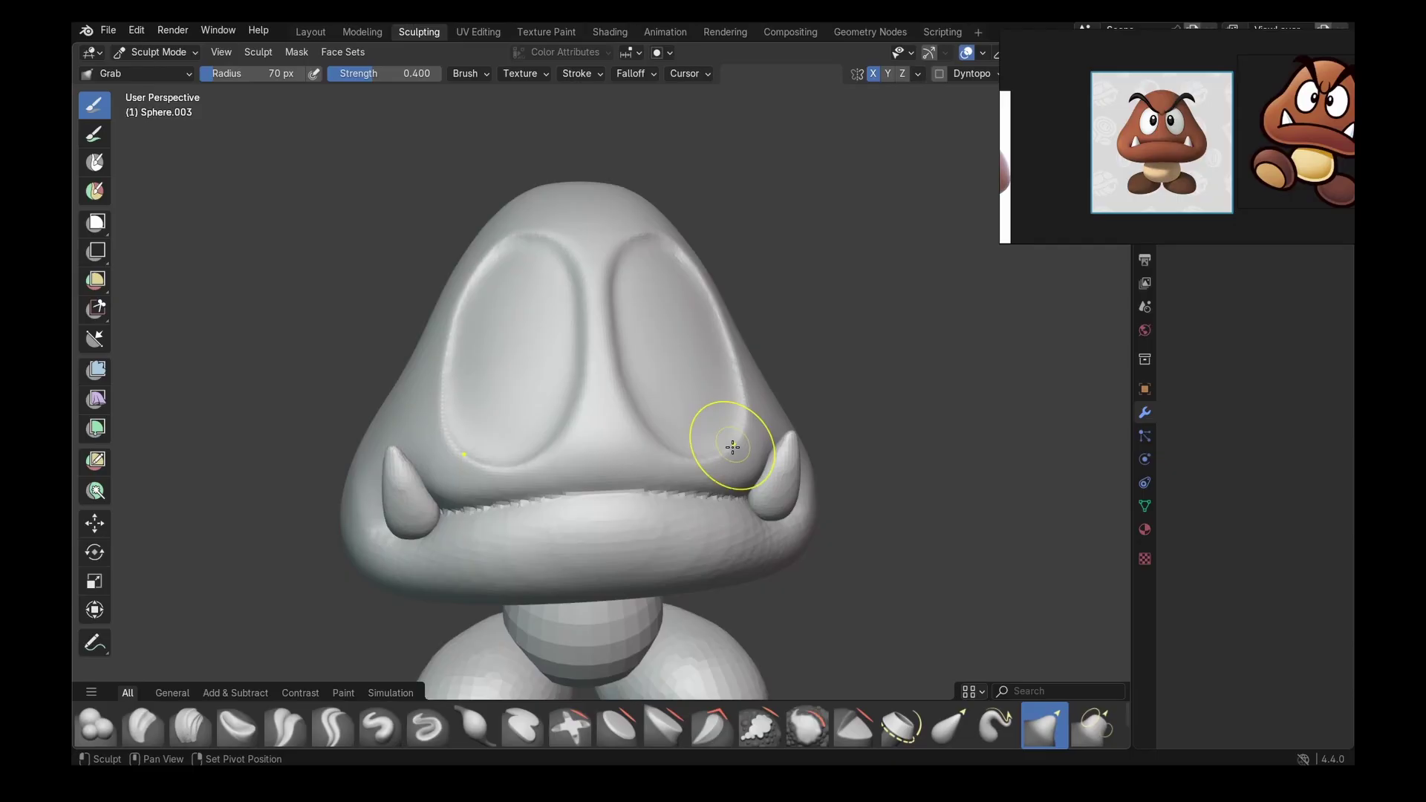
- Build up a raised brow ridge between the upper eyes with the Clay Strips brush at 37 px radius
{"action": "mouse_move", "coordinate": [615, 301]}
{"action": "middle_mouse_down"}
{"action": "mouse_move", "coordinate": [661, 245]}
{"action": "mouse_move", "coordinate": [698, 315]}
{"action": "mouse_move", "coordinate": [702, 280]}
{"action": "middle_mouse_up"}
{"action": "key", "text": "KP_1"}
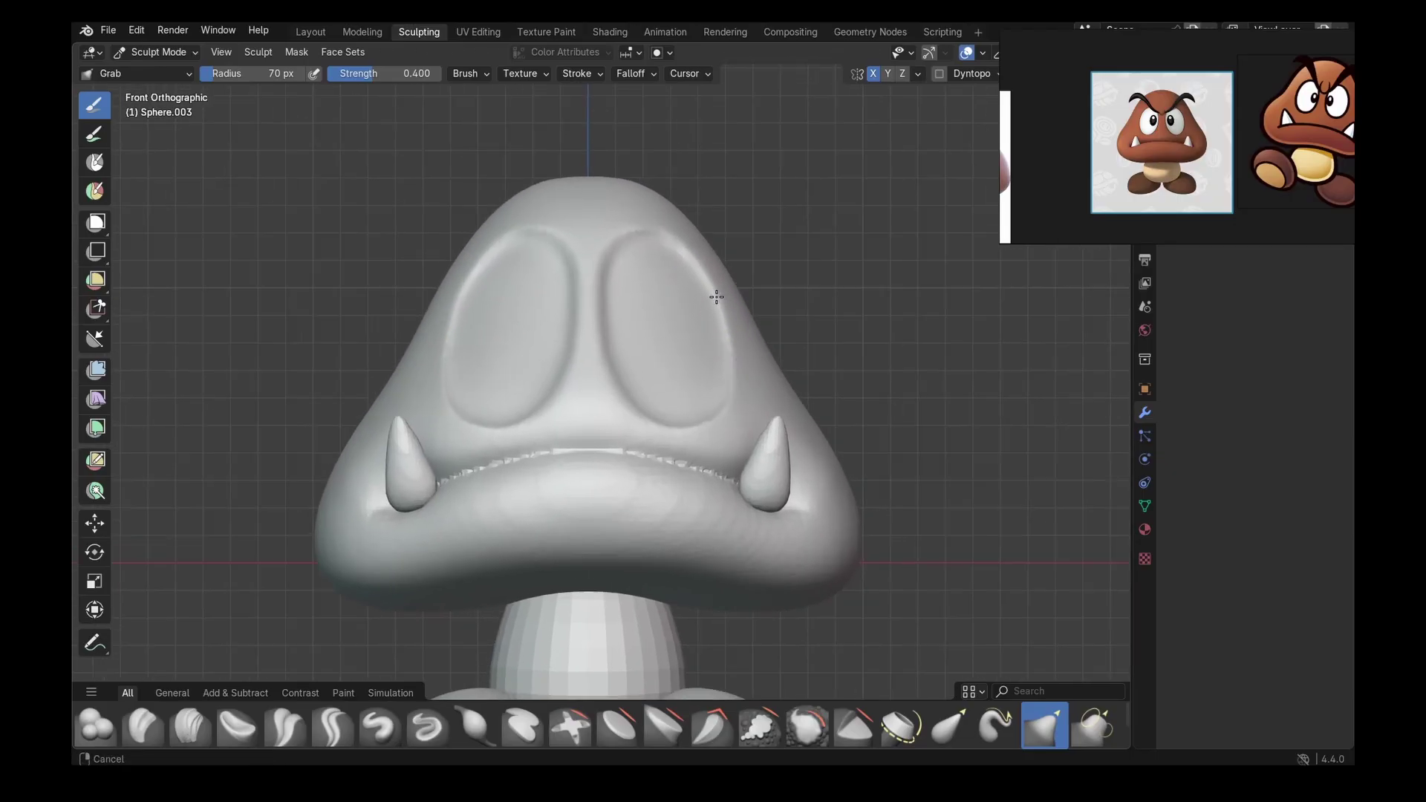
{"action": "scroll", "coordinate": [644, 355], "scroll_direction": "up", "scroll_amount": 3}
{"action": "key", "text": "c"}
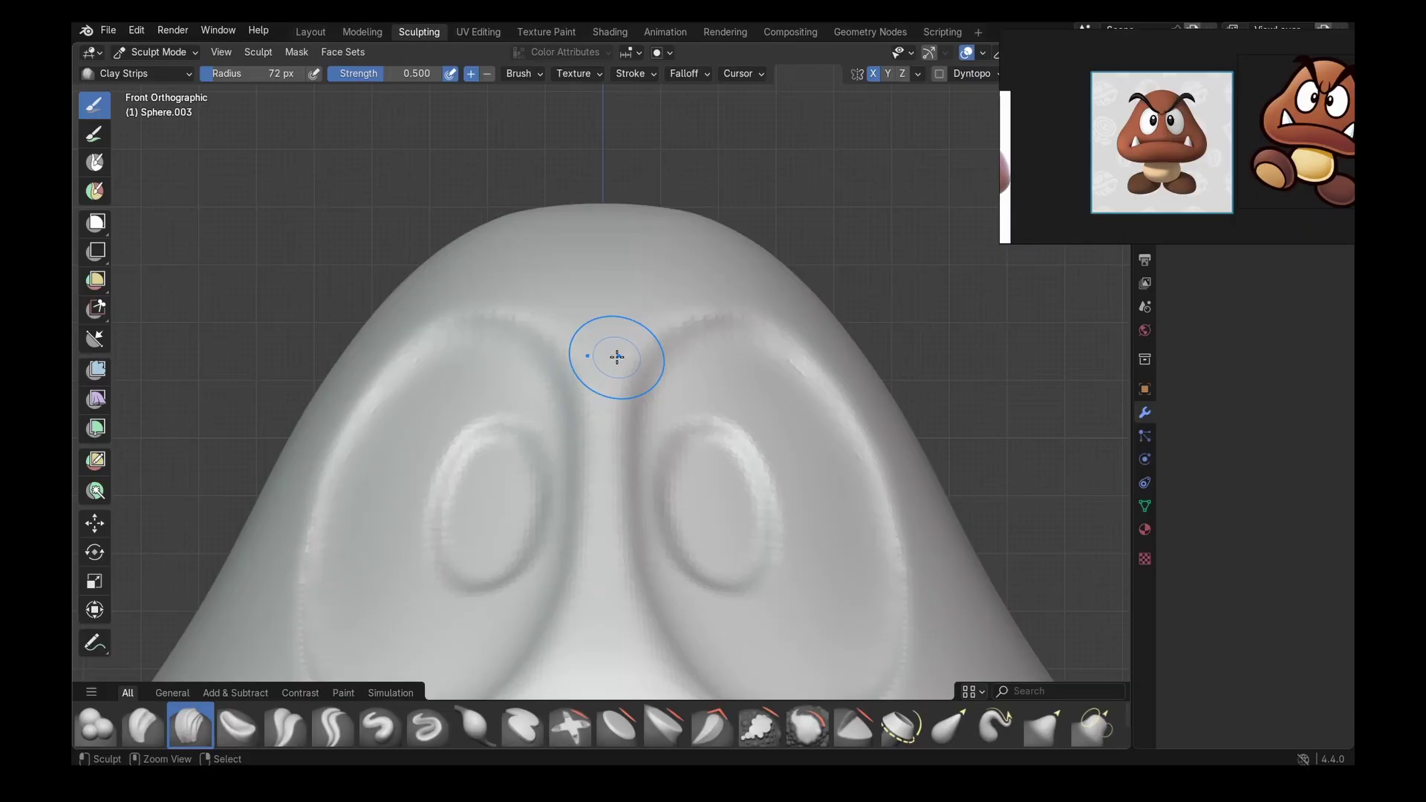
{"action": "key", "text": "f"}
{"action": "left_click", "coordinate": [600, 359]}
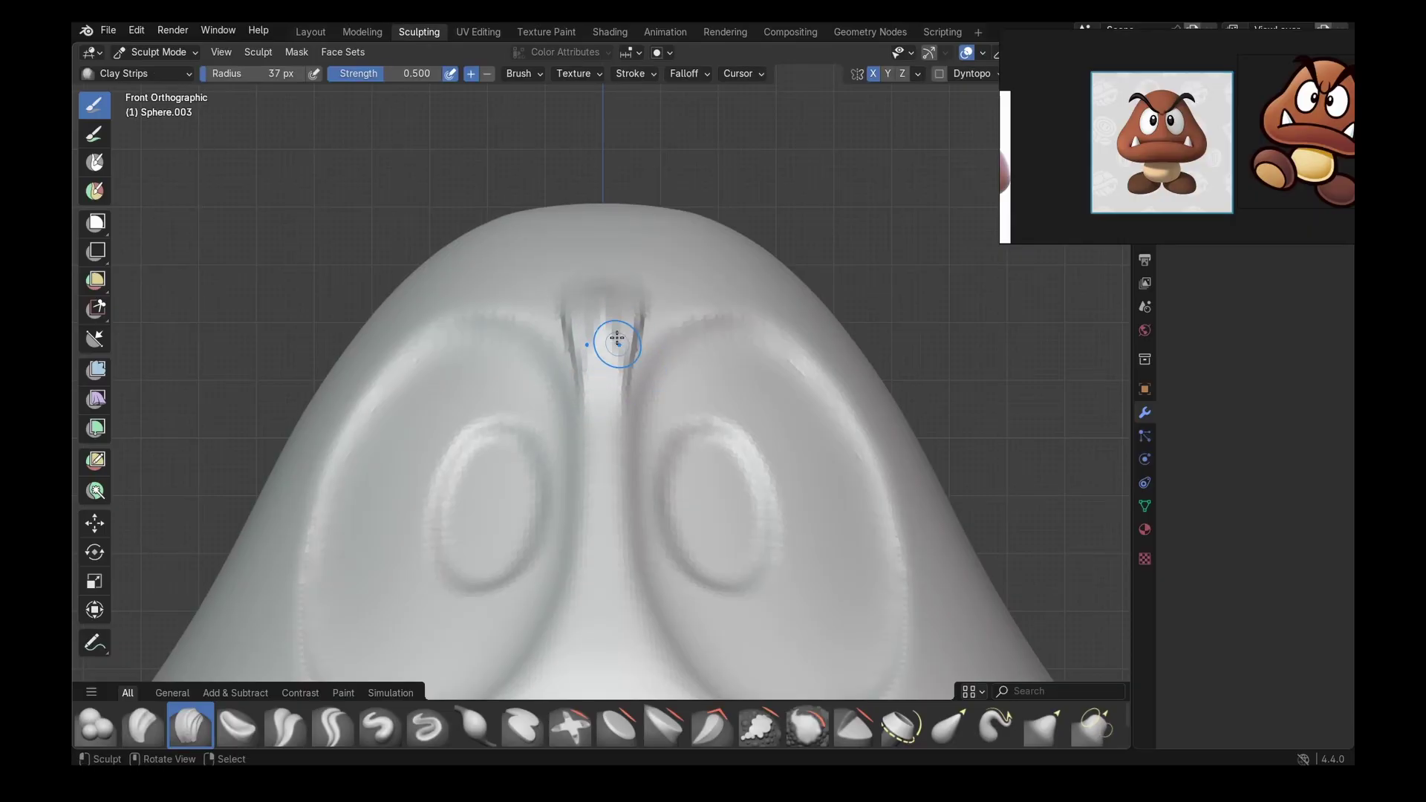
{"action": "middle_click_drag", "start_coordinate": [583, 321], "coordinate": [655, 374]}
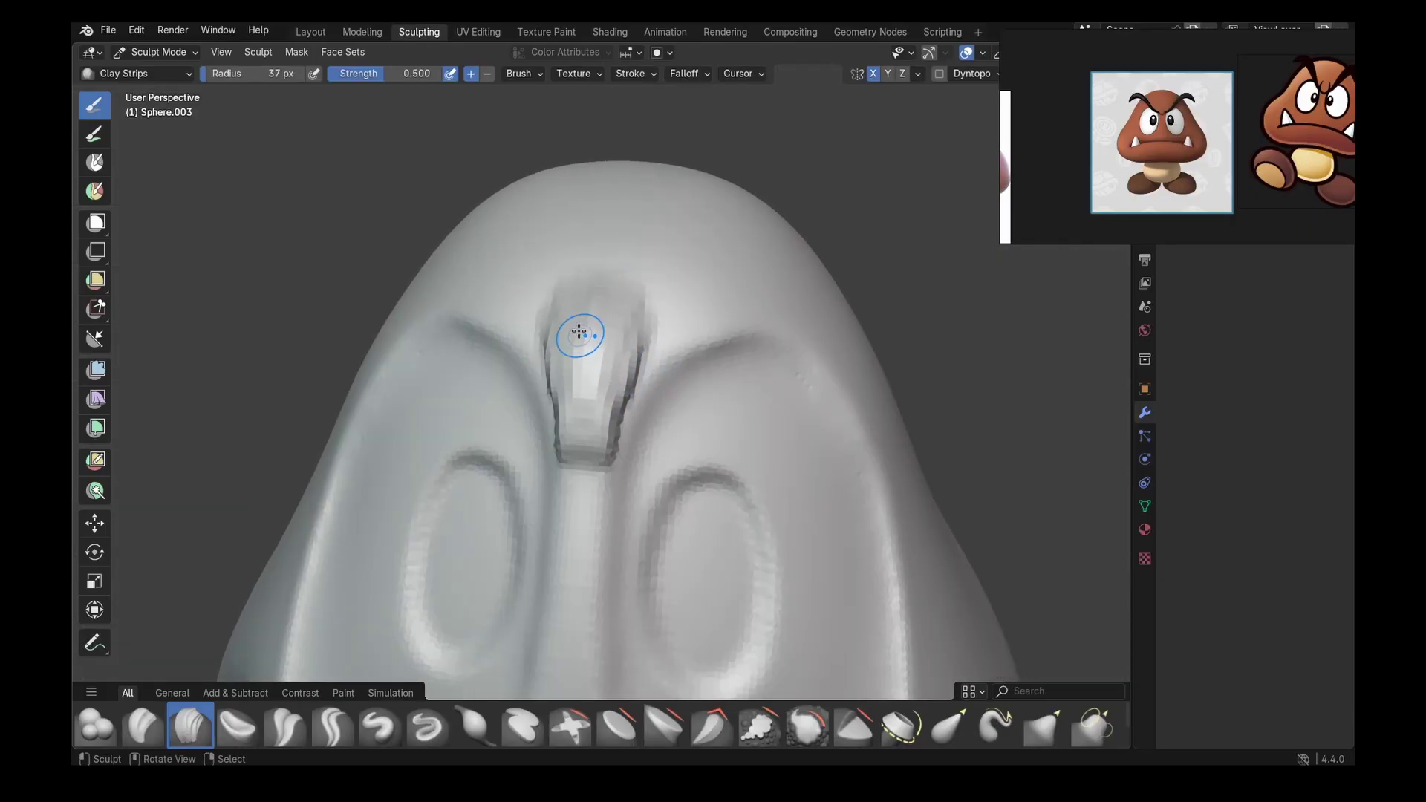
{"action": "mouse_move", "coordinate": [577, 344]}
{"action": "middle_mouse_down"}
{"action": "mouse_move", "coordinate": [668, 315]}
{"action": "mouse_move", "coordinate": [646, 344]}
{"action": "middle_mouse_up"}
{"action": "middle_click_drag", "start_coordinate": [594, 303], "coordinate": [536, 299]}
- Smooth the top of the brow ridge with an enlarged brush and add clay to its side at 50 px radius
{"action": "key", "text": "f"}
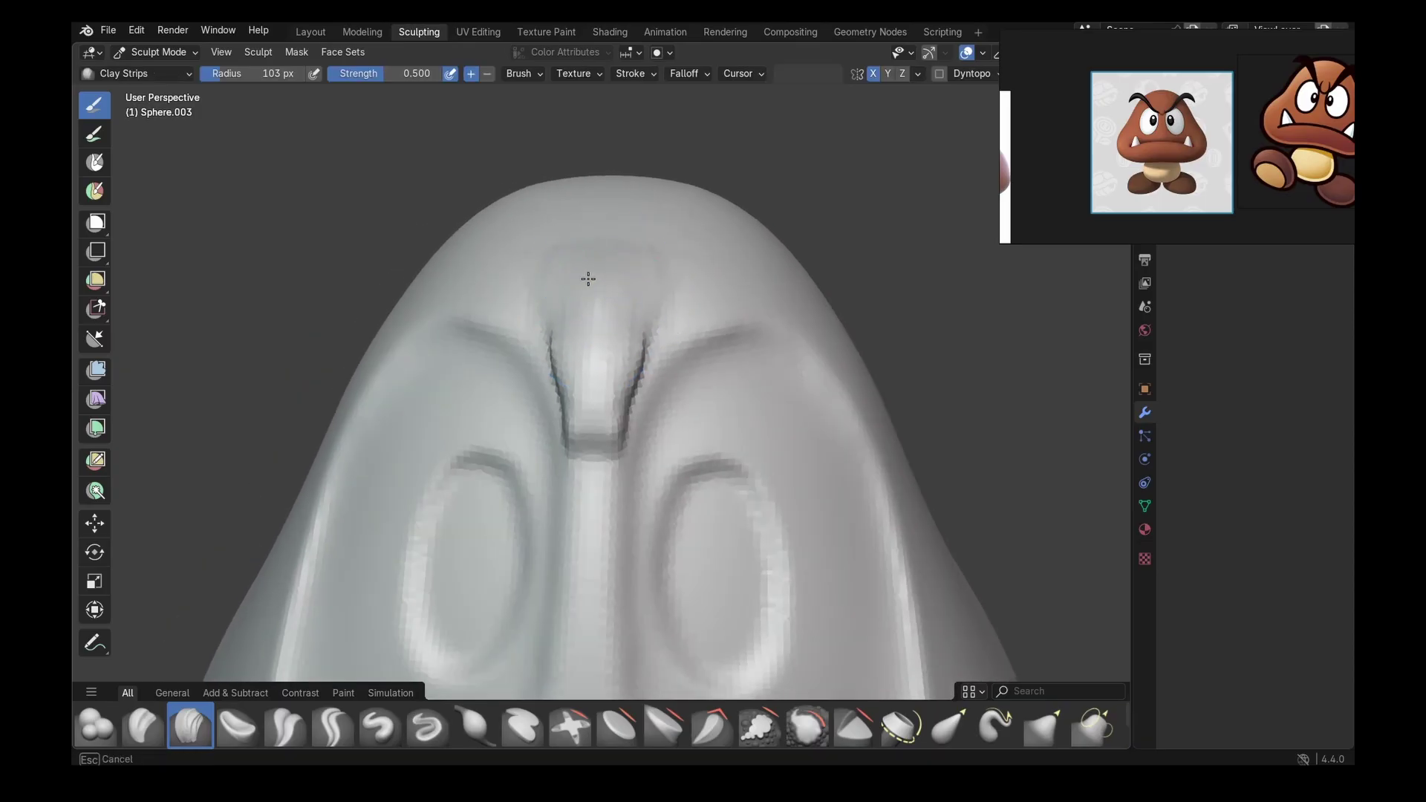
{"action": "left_click", "coordinate": [586, 277]}
{"action": "left_click_drag", "start_coordinate": [586, 277], "coordinate": [591, 303], "text": "shift"}
{"action": "middle_click_drag", "start_coordinate": [624, 284], "coordinate": [600, 278]}
{"action": "key", "text": "f"}
{"action": "left_click", "coordinate": [609, 308]}
{"action": "left_click_drag", "start_coordinate": [615, 321], "coordinate": [624, 312]}
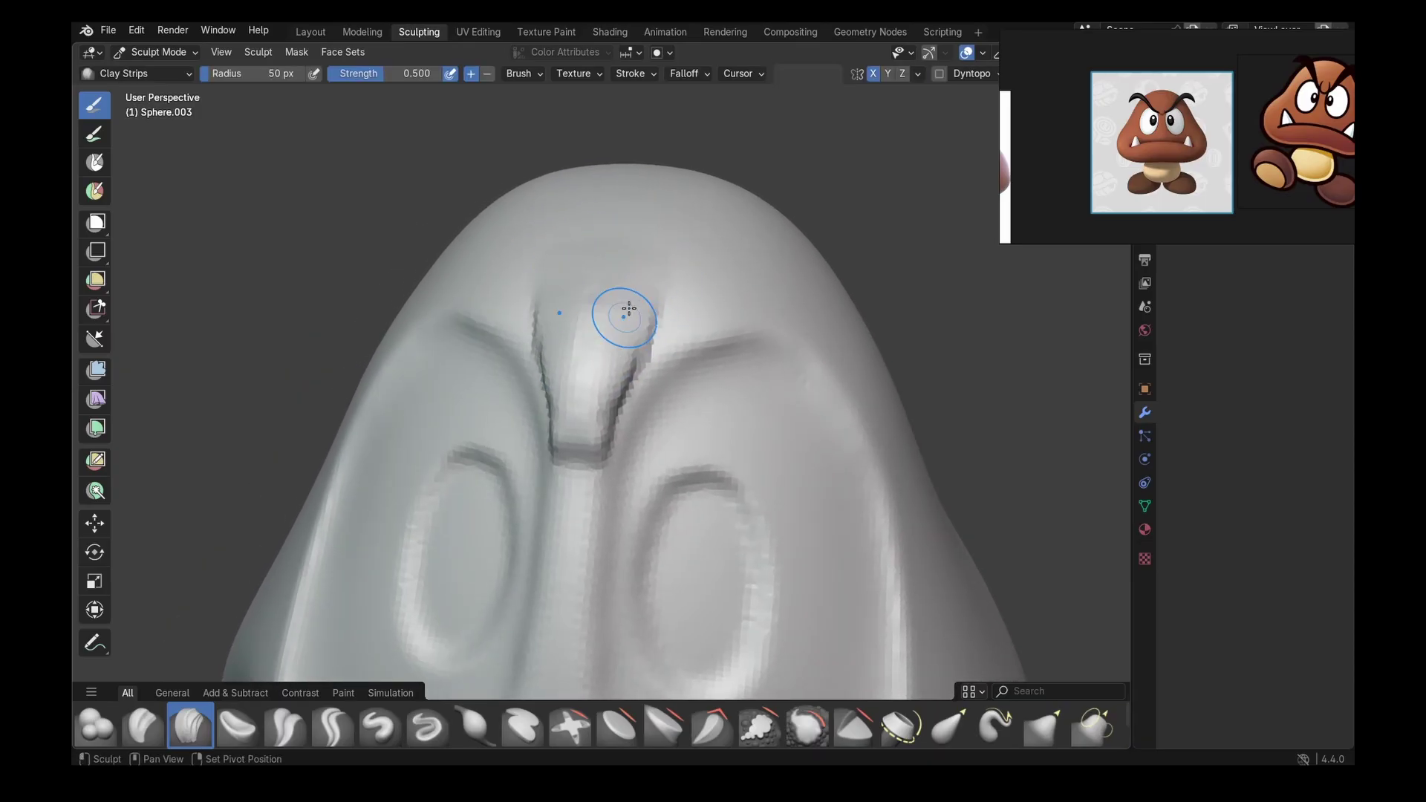
- Build up the brow ridge further between the eyes with Clay Strips, undo the last two changes and adjust the brush radius
{"action": "middle_click_drag", "start_coordinate": [633, 303], "coordinate": [697, 355]}
{"action": "scroll", "coordinate": [696, 372], "scroll_direction": "down", "scroll_amount": 4}
{"action": "key", "text": "KP_1"}
{"action": "scroll", "coordinate": [677, 447], "scroll_direction": "up", "scroll_amount": 3}
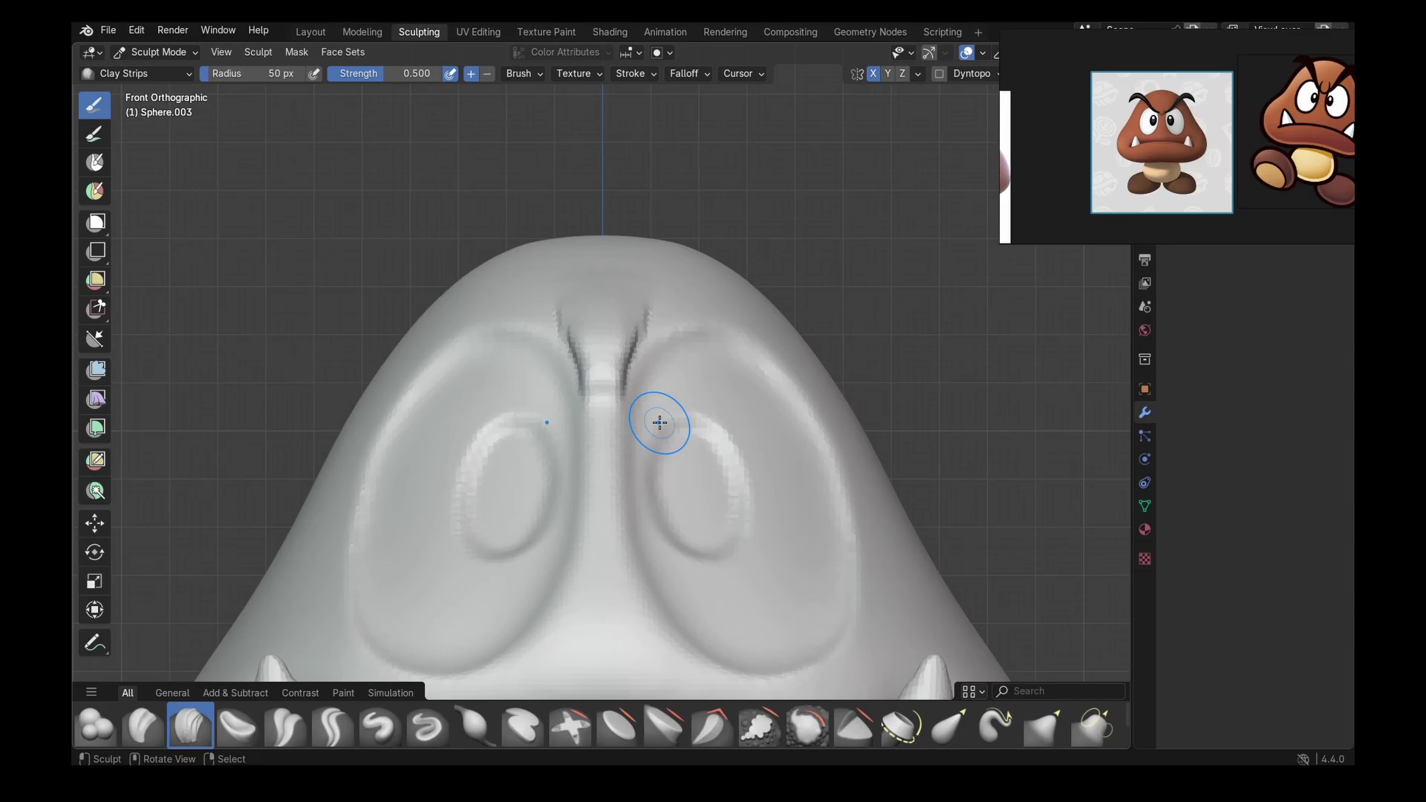
{"action": "mouse_move", "coordinate": [605, 327]}
{"action": "middle_mouse_down", "text": "ctrl"}
{"action": "mouse_move", "coordinate": [700, 443]}
{"action": "mouse_move", "coordinate": [624, 260]}
{"action": "middle_mouse_up", "text": "ctrl"}
{"action": "mouse_move", "coordinate": [609, 368]}
{"action": "left_mouse_down"}
{"action": "mouse_move", "coordinate": [592, 344]}
{"action": "mouse_move", "coordinate": [642, 301]}
{"action": "mouse_move", "coordinate": [625, 296]}
{"action": "mouse_move", "coordinate": [583, 338]}
{"action": "mouse_move", "coordinate": [630, 335]}
{"action": "mouse_move", "coordinate": [631, 359]}
{"action": "left_mouse_up"}
{"action": "key", "text": "ctrl+z"}
{"action": "key", "text": "ctrl+z"}
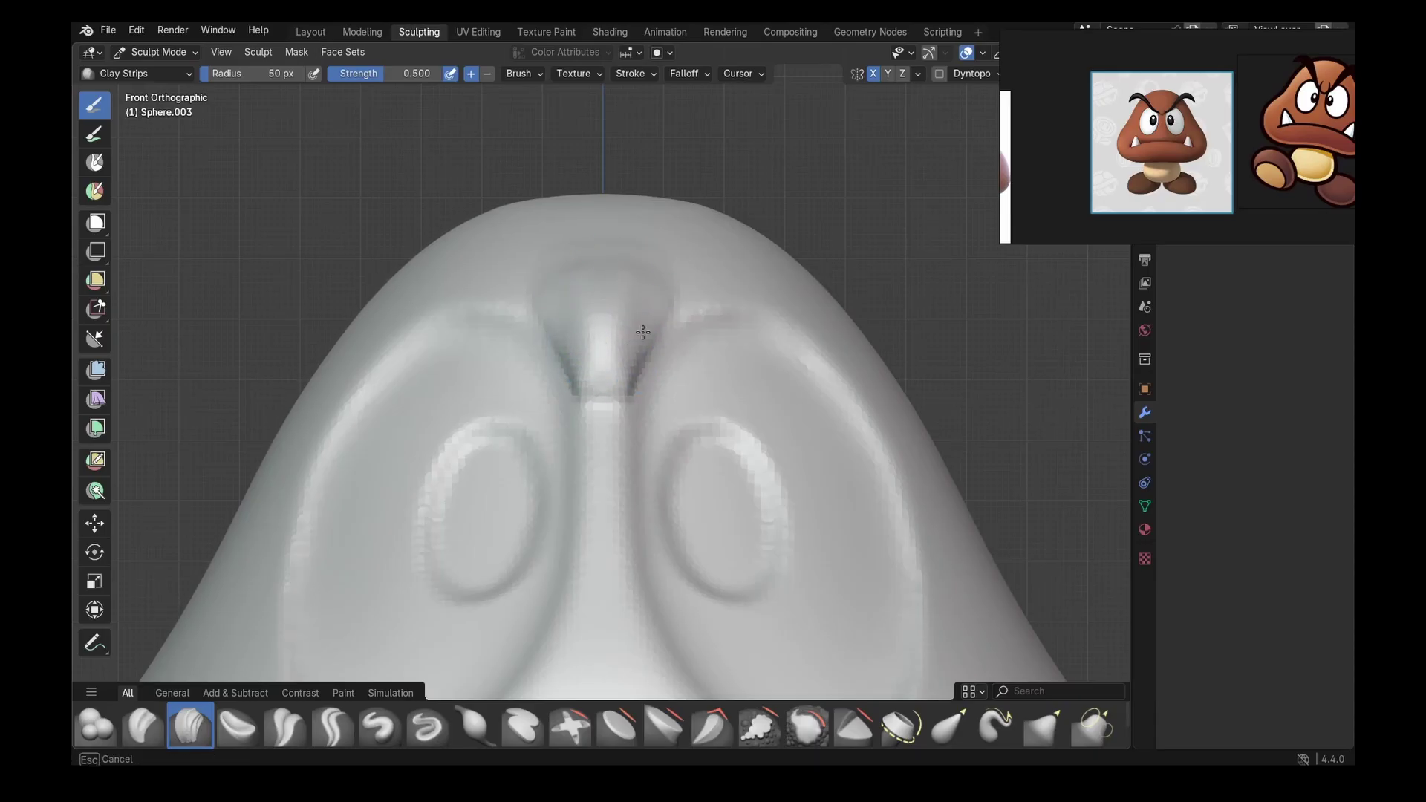
{"action": "key", "text": "f"}
{"action": "left_click", "coordinate": [646, 329]}
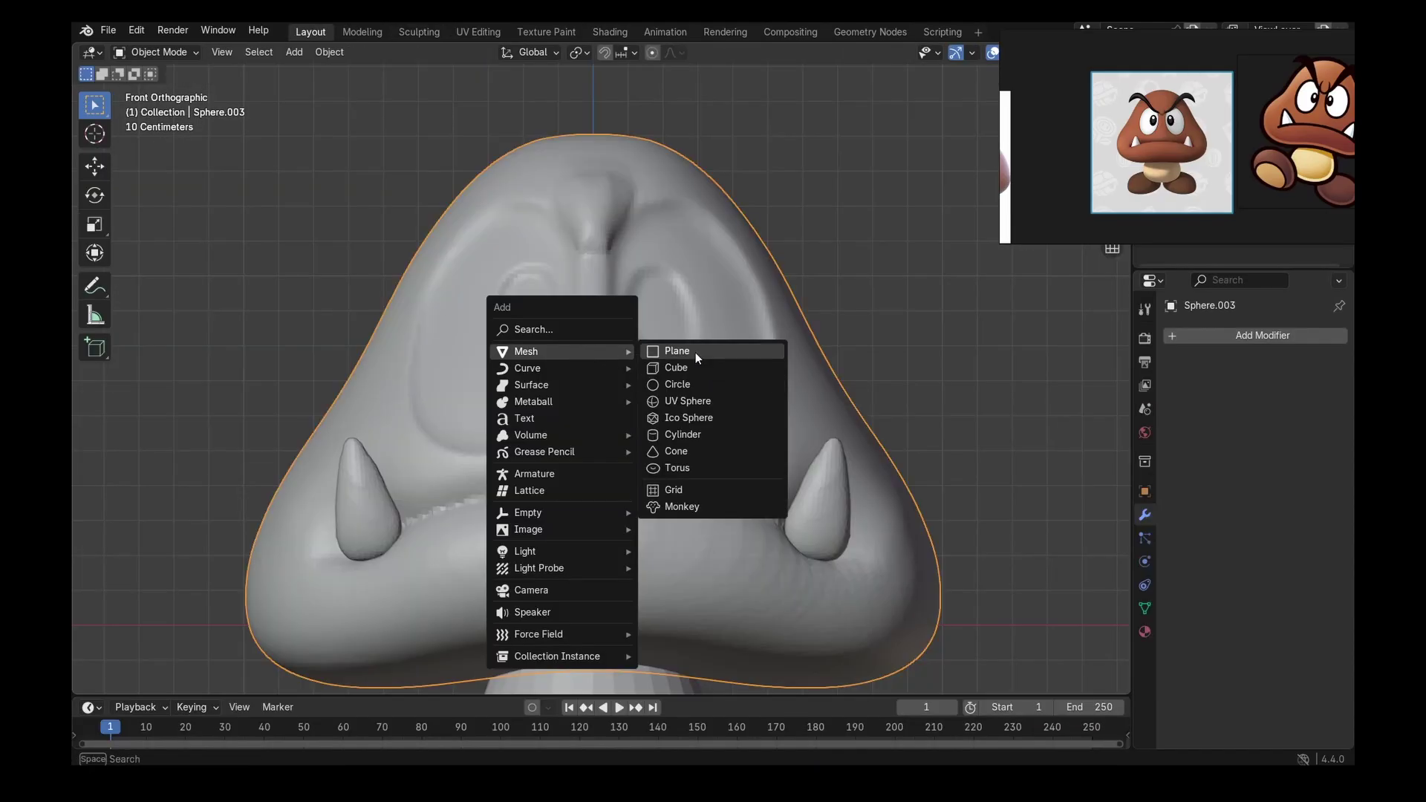
- Add a plane, rotate its mesh 90 degrees about X in Edit Mode and move it up beside the head
{"action": "left_click", "coordinate": [695, 352]}
{"action": "key", "text": "Tab"}
{"action": "type", "text": "rx90"}
{"action": "key", "text": "Return"}
{"action": "key", "text": "g"}
{"action": "left_click", "coordinate": [801, 302]}
- Add a Mirror modifier on the X axis to the plane and collapse its vertices into a single point at the centre
{"action": "key", "text": "shift+a"}
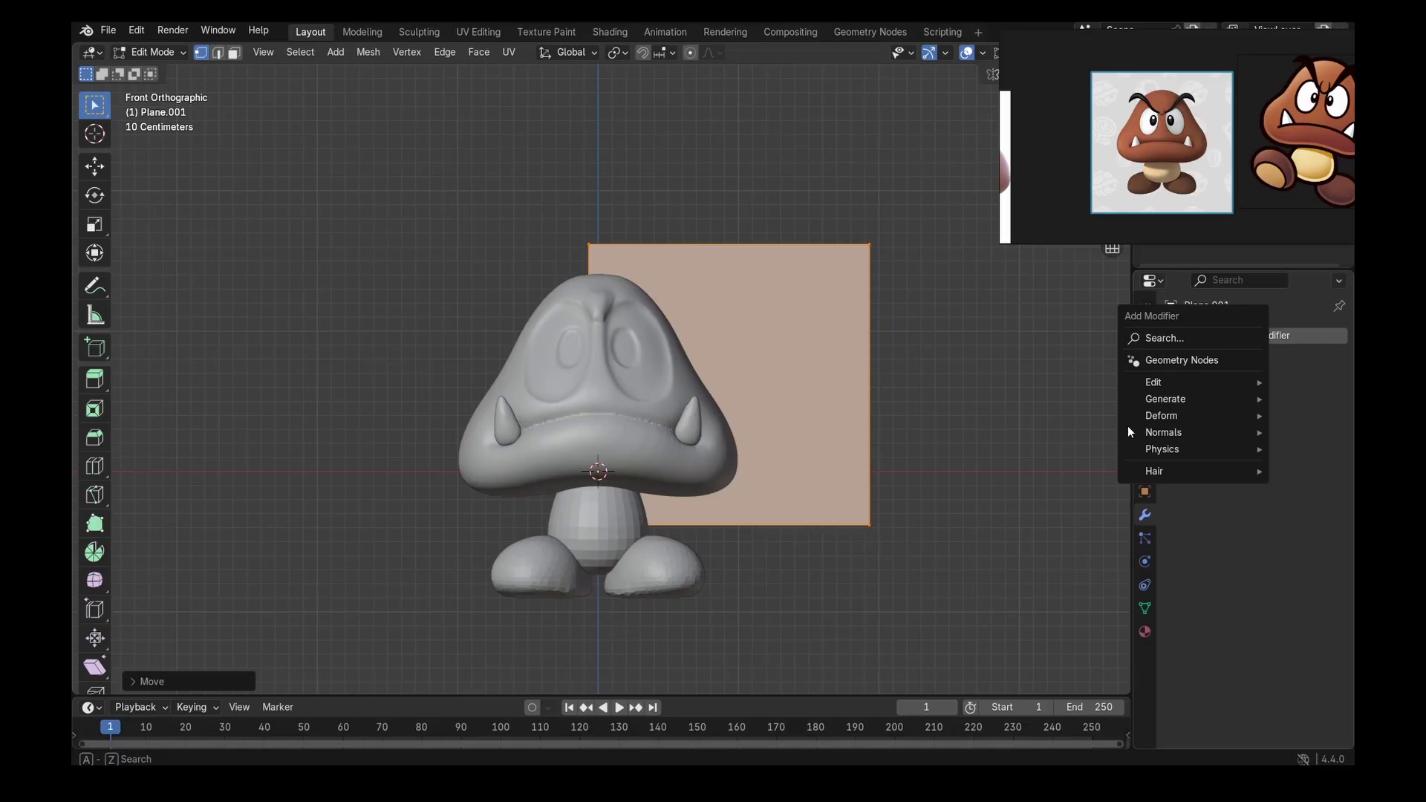
{"action": "type", "text": "mi"}
{"action": "key", "text": "Return"}
{"action": "key", "text": "x"}
{"action": "left_click", "coordinate": [848, 630]}
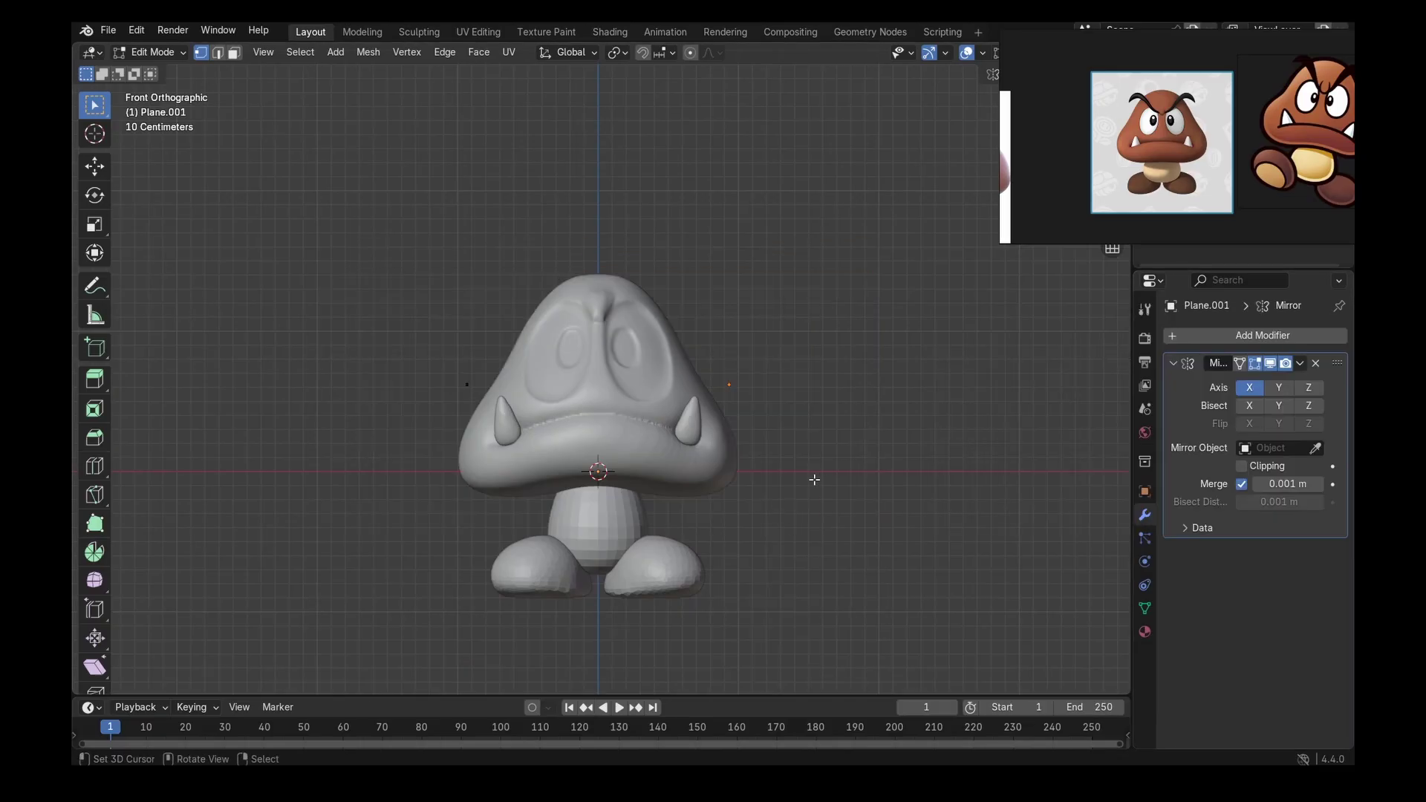
- Move the mirrored point forward toward the front of the face and adjust its height using the top and side views
{"action": "key", "text": "KP_7"}
{"action": "middle_click_drag", "start_coordinate": [799, 413], "coordinate": [675, 335], "text": "shift"}
{"action": "scroll", "coordinate": [675, 334], "scroll_direction": "up", "scroll_amount": 1}
{"action": "key", "text": "g"}
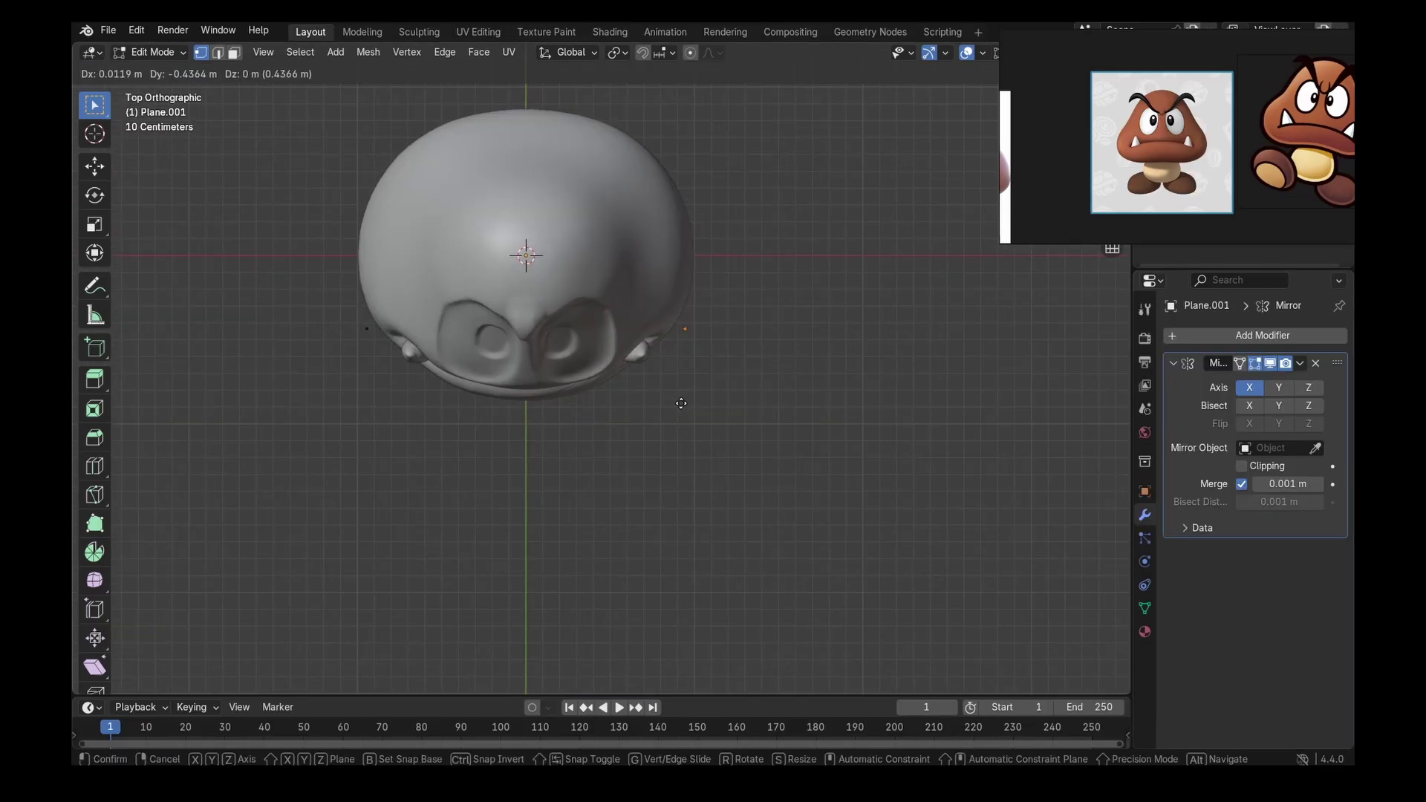
{"action": "left_click", "coordinate": [682, 401]}
{"action": "key", "text": "KP_3"}
{"action": "scroll", "coordinate": [708, 426], "scroll_direction": "up", "scroll_amount": 1}
{"action": "key", "text": "g"}
{"action": "left_click", "coordinate": [705, 337]}
- Slide the point along X and Y until it sits beside the base of the brow ridge between the eyes
{"action": "key", "text": "KP_1"}
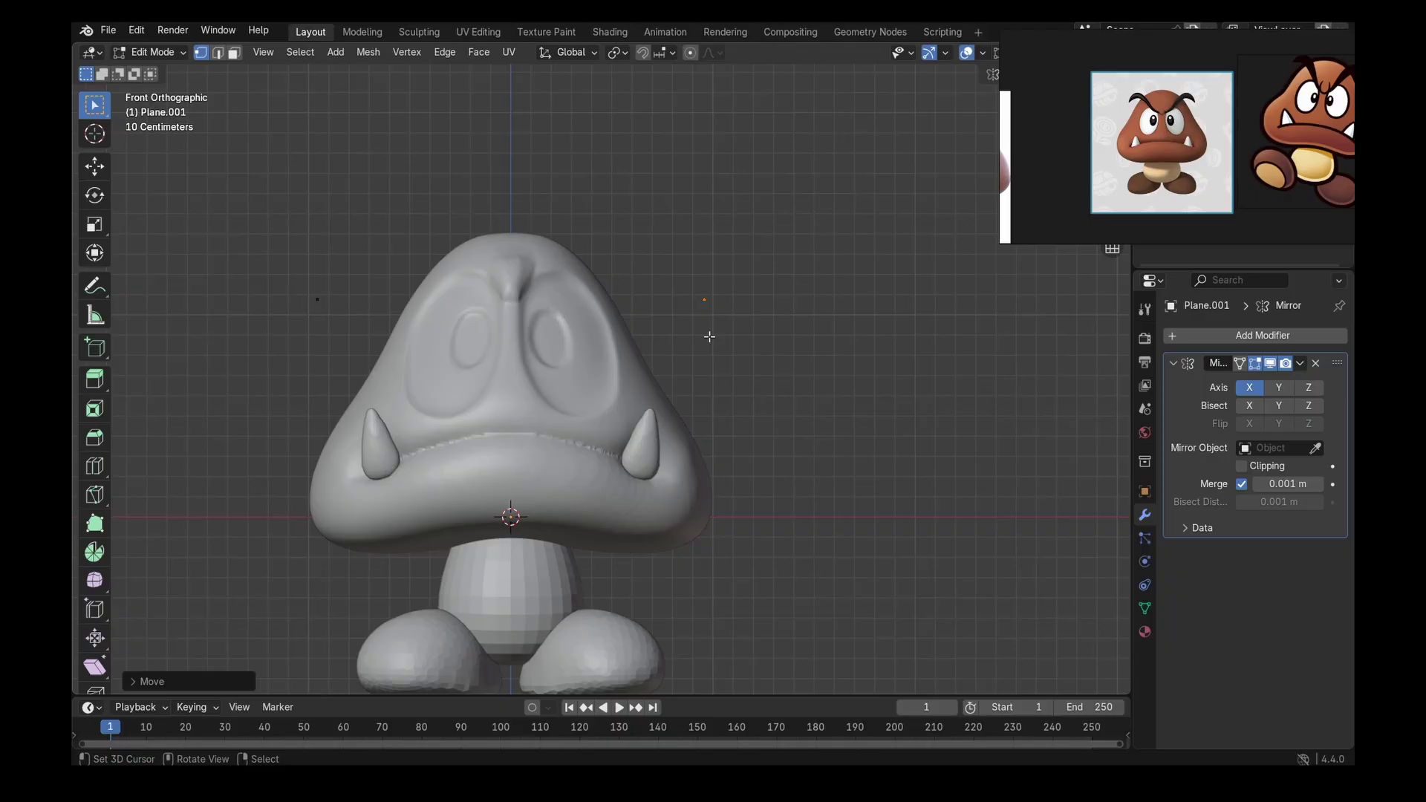
{"action": "scroll", "coordinate": [706, 337], "scroll_direction": "up", "scroll_amount": 3}
{"action": "key", "text": "g"}
{"action": "key", "text": "x"}
{"action": "left_click", "coordinate": [467, 342]}
{"action": "middle_click_drag", "start_coordinate": [467, 342], "coordinate": [386, 375]}
{"action": "middle_click_drag", "start_coordinate": [386, 375], "coordinate": [639, 475], "text": "shift"}
{"action": "scroll", "coordinate": [679, 496], "scroll_direction": "up", "scroll_amount": 3}
{"action": "key", "text": "g"}
{"action": "key", "text": "y"}
{"action": "left_click", "coordinate": [685, 495]}
{"action": "key", "text": "g"}
{"action": "key", "text": "x"}
{"action": "left_click", "coordinate": [681, 493]}
- Extrude the point four times in front view into a line curving up and outward over the eye
{"action": "key", "text": "KP_1"}
{"action": "key", "text": "e"}
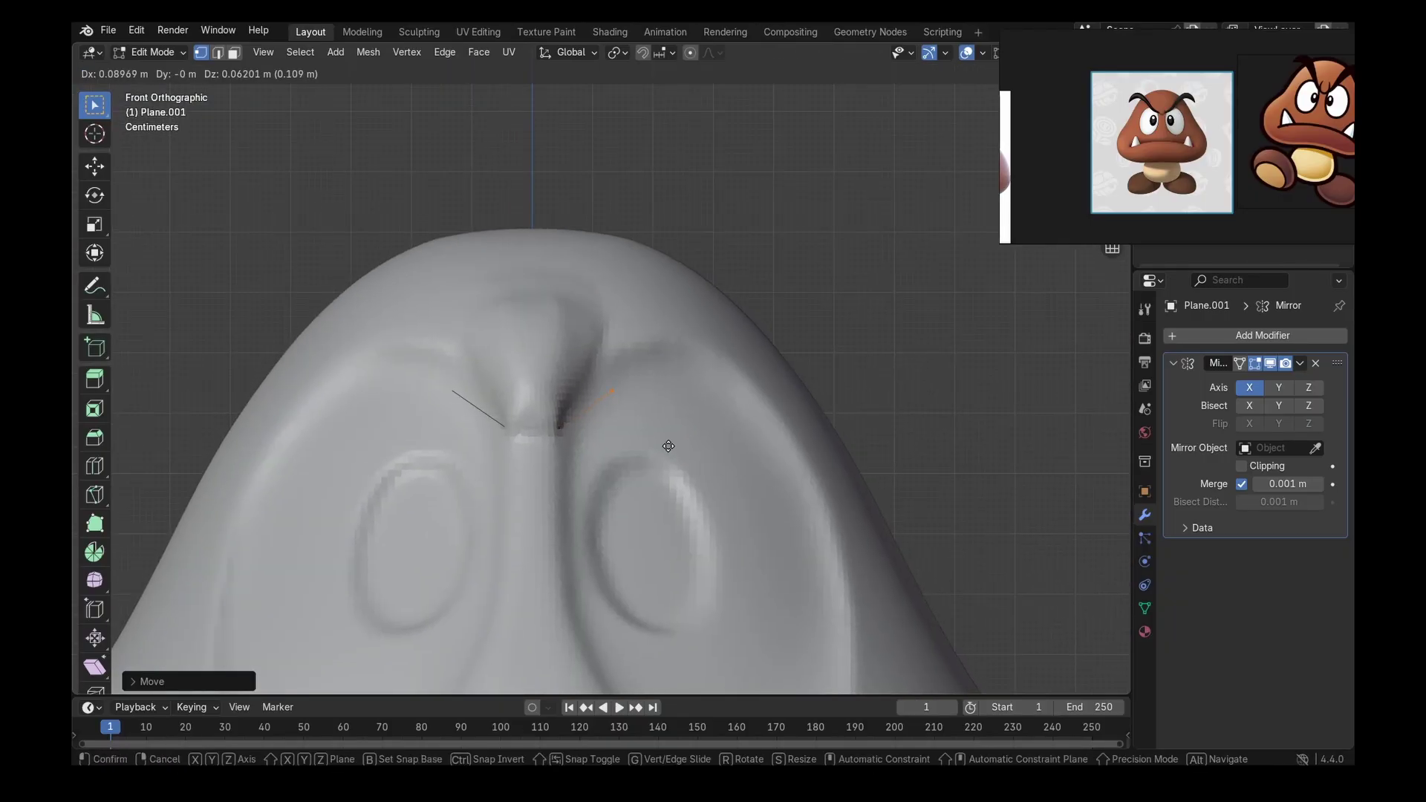
{"action": "left_click", "coordinate": [674, 463]}
{"action": "key", "text": "e"}
{"action": "left_click", "coordinate": [721, 416]}
{"action": "key", "text": "e"}
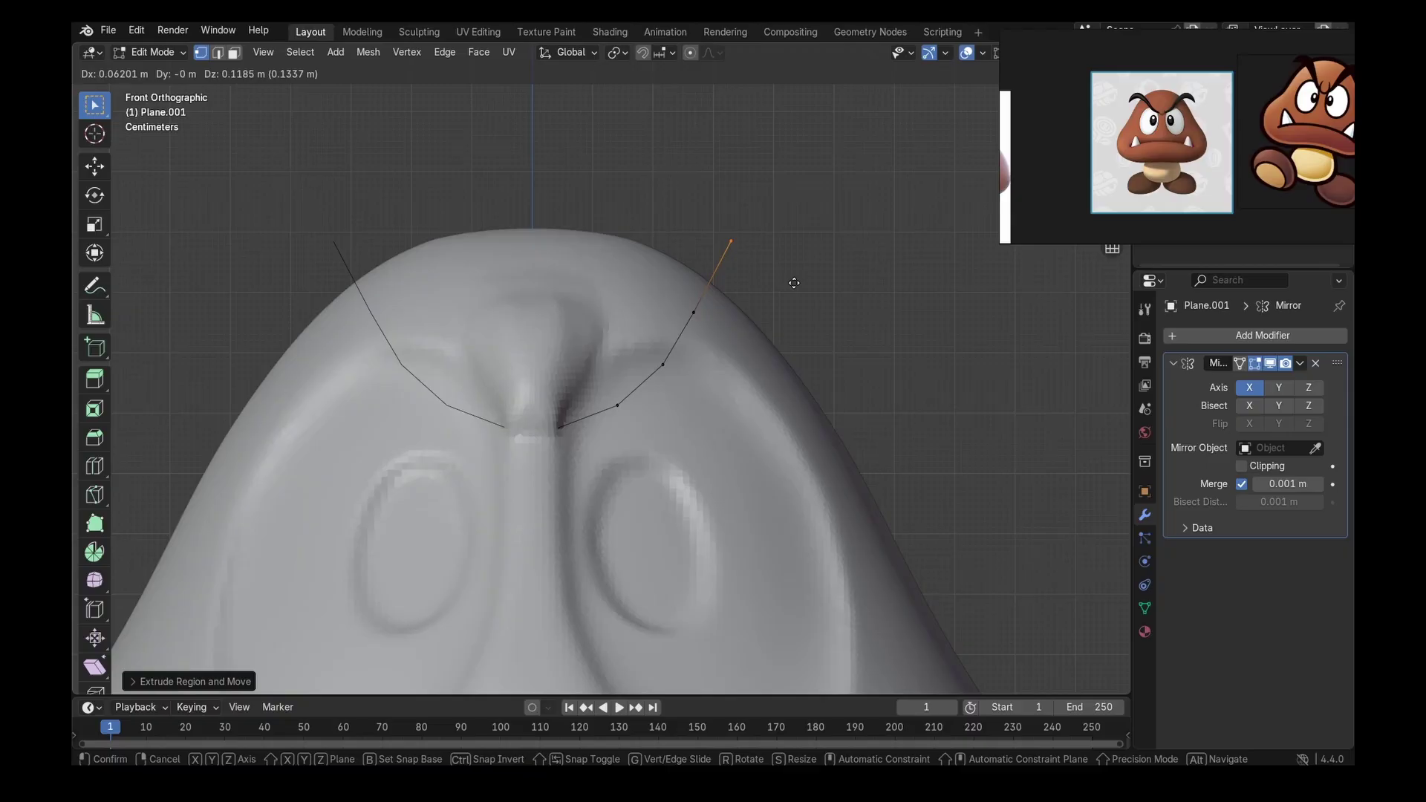
{"action": "left_click", "coordinate": [794, 282]}
- Extend the eyebrow line with further extrusions over its peak and down toward a hooked outer tip
{"action": "key", "text": "e"}
{"action": "left_click", "coordinate": [838, 248]}
{"action": "key", "text": "e"}
{"action": "left_click", "coordinate": [891, 232]}
{"action": "key", "text": "e"}
{"action": "left_click", "coordinate": [941, 243]}
{"action": "middle_click_drag", "start_coordinate": [942, 320], "coordinate": [798, 329], "text": "shift"}
{"action": "left_click", "coordinate": [870, 350]}
- Reposition the outer vertices of the eyebrow line to tighten and round its hooked end
{"action": "right_click", "coordinate": [750, 297], "text": "shift"}
{"action": "key", "text": "g"}
{"action": "right_click", "coordinate": [767, 325]}
{"action": "key", "text": "g"}
{"action": "left_click", "coordinate": [738, 327]}
{"action": "scroll", "coordinate": [787, 297], "scroll_direction": "up", "scroll_amount": 1}
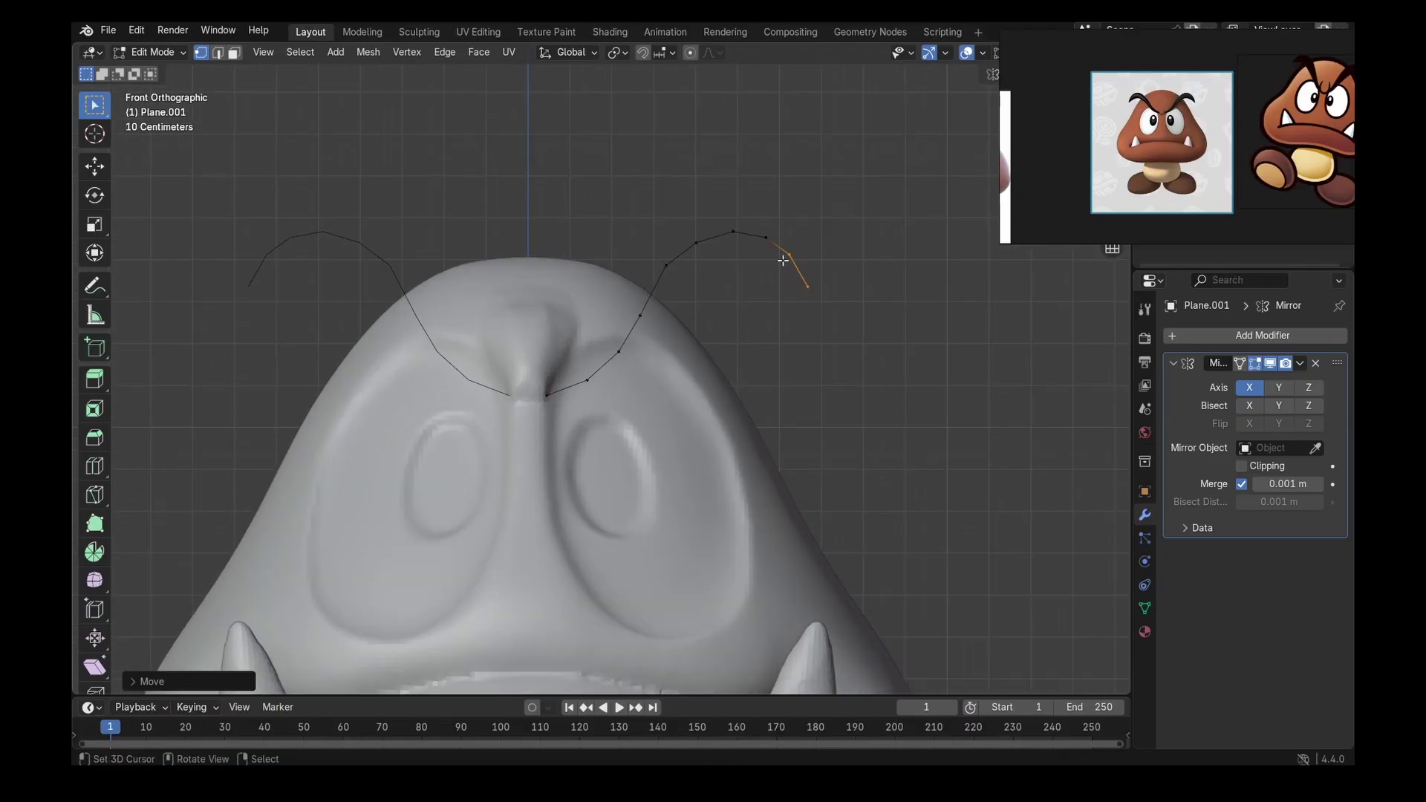
{"action": "key", "text": "g"}
{"action": "left_click", "coordinate": [774, 263]}
{"action": "right_click", "coordinate": [810, 288]}
{"action": "key", "text": "g"}
{"action": "left_click", "coordinate": [799, 296]}
{"action": "right_click", "coordinate": [765, 239]}
{"action": "scroll", "coordinate": [703, 362], "scroll_direction": "down", "scroll_amount": 4}
{"action": "scroll", "coordinate": [703, 361], "scroll_direction": "up", "scroll_amount": 2}
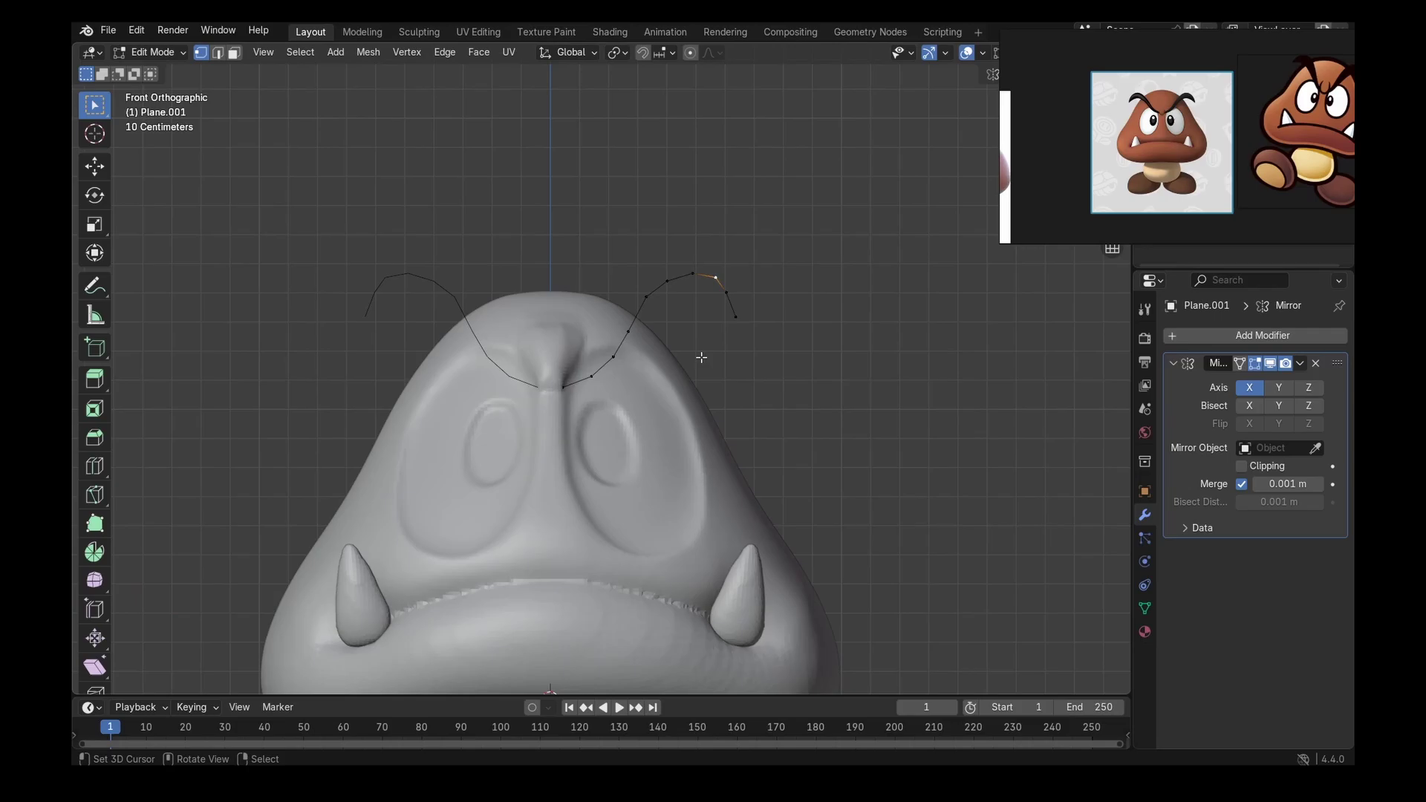
{"action": "scroll", "coordinate": [701, 357], "scroll_direction": "up", "scroll_amount": 3}
{"action": "key", "text": "a"}
{"action": "key", "text": "e"}
{"action": "key", "text": "z"}
{"action": "right_click", "coordinate": [713, 345]}
{"action": "key", "text": "Tab"}
{"action": "key", "text": "Tab"}
- Extrude the whole eyebrow line and raise its upper vertices along Z into a thin strip with a pointed inner end
{"action": "key", "text": "e"}
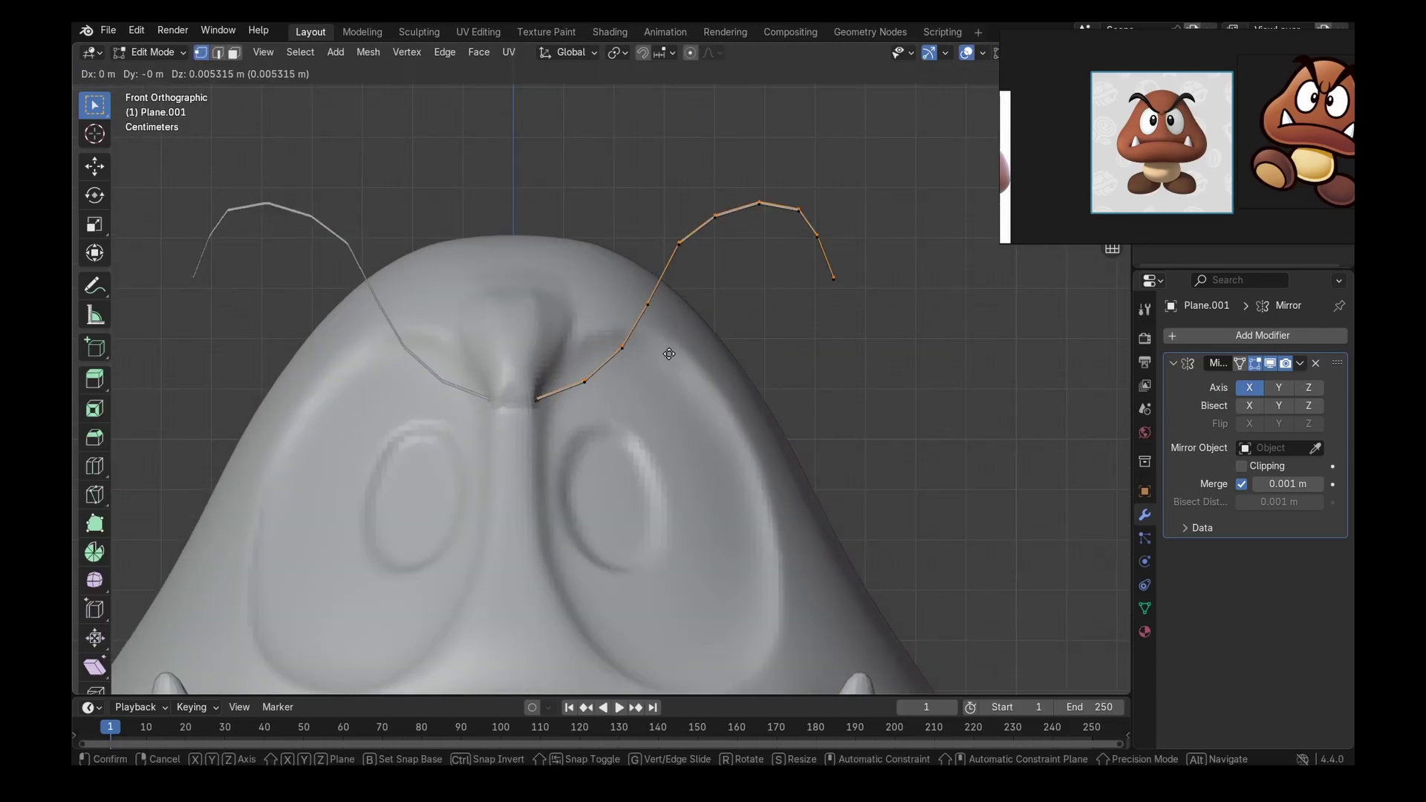
{"action": "left_click", "coordinate": [669, 354]}
{"action": "key", "text": "b"}
{"action": "left_click_drag", "start_coordinate": [504, 339], "coordinate": [583, 392]}
{"action": "right_click", "coordinate": [585, 365], "text": "shift"}
{"action": "right_click", "coordinate": [833, 262], "text": "shift"}
{"action": "key", "text": "g"}
{"action": "key", "text": "z"}
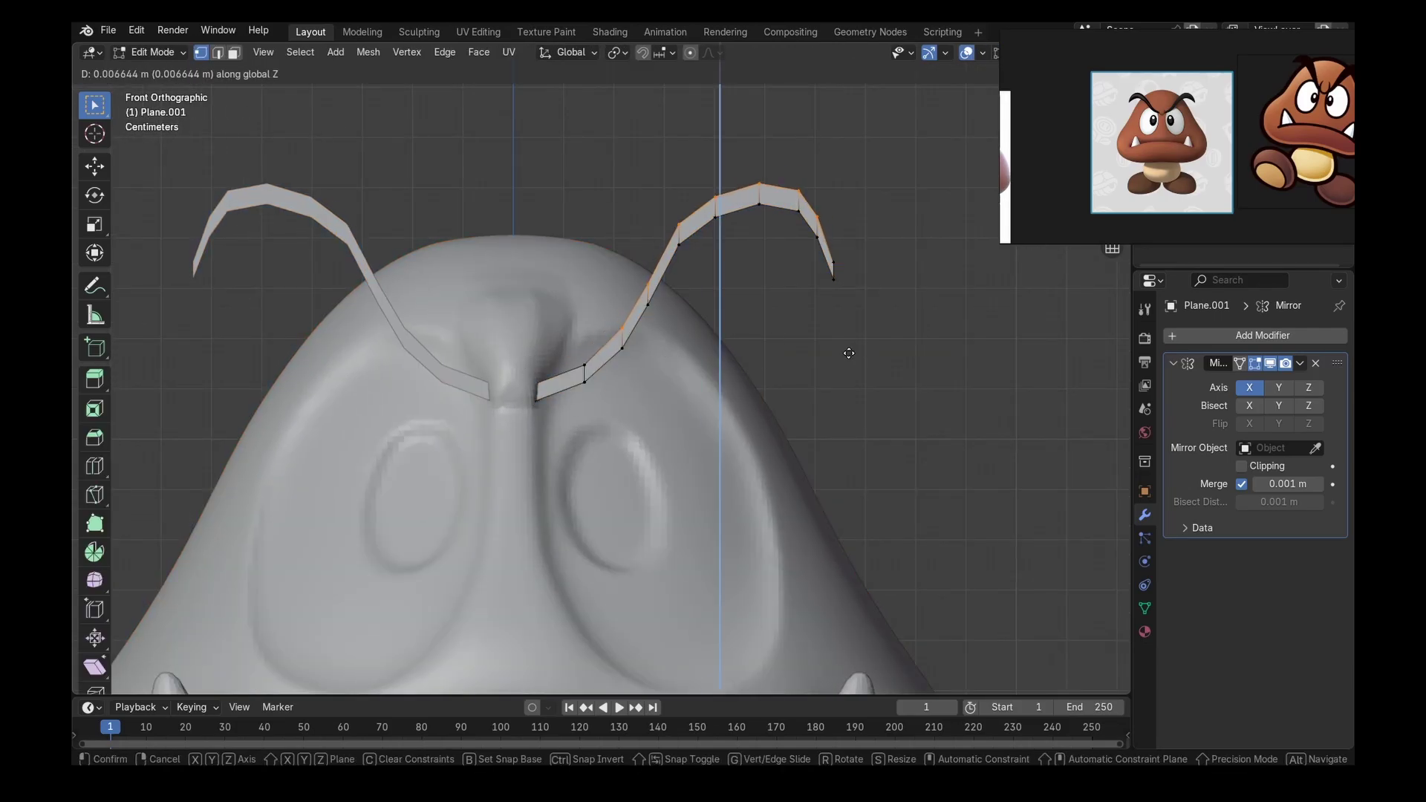
{"action": "left_click", "coordinate": [844, 341]}
- Raise the upper vertices along the middle and peak of the eyebrow on Z to thicken its arch
{"action": "right_click", "coordinate": [817, 206], "text": "shift"}
{"action": "right_click", "coordinate": [621, 317], "text": "shift"}
{"action": "key", "text": "g"}
{"action": "key", "text": "z"}
{"action": "left_click", "coordinate": [621, 264]}
{"action": "right_click", "coordinate": [679, 195], "text": "shift"}
{"action": "right_click", "coordinate": [799, 161], "text": "shift"}
{"action": "key", "text": "g"}
{"action": "key", "text": "z"}
{"action": "left_click", "coordinate": [801, 148]}
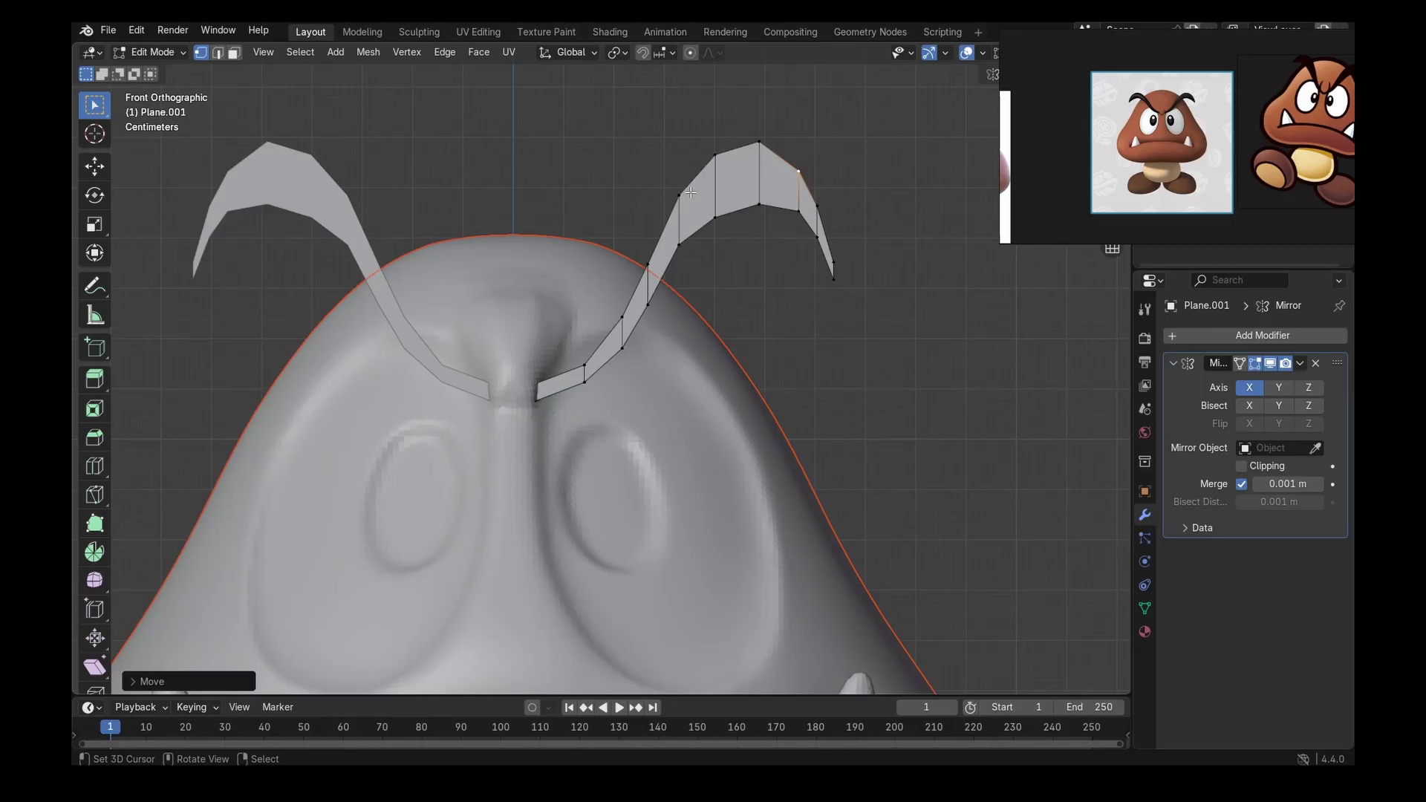
- Fine-tune individual vertices on the eyebrow's upper bend and lower outer edge along Z for a smoother taper
{"action": "right_click", "coordinate": [679, 195]}
{"action": "key", "text": "g"}
{"action": "key", "text": "z"}
{"action": "left_click", "coordinate": [679, 204]}
{"action": "right_click", "coordinate": [794, 213]}
{"action": "key", "text": "g"}
{"action": "key", "text": "z"}
{"action": "left_click", "coordinate": [797, 219]}
{"action": "right_click", "coordinate": [817, 236]}
{"action": "key", "text": "g"}
{"action": "key", "text": "z"}
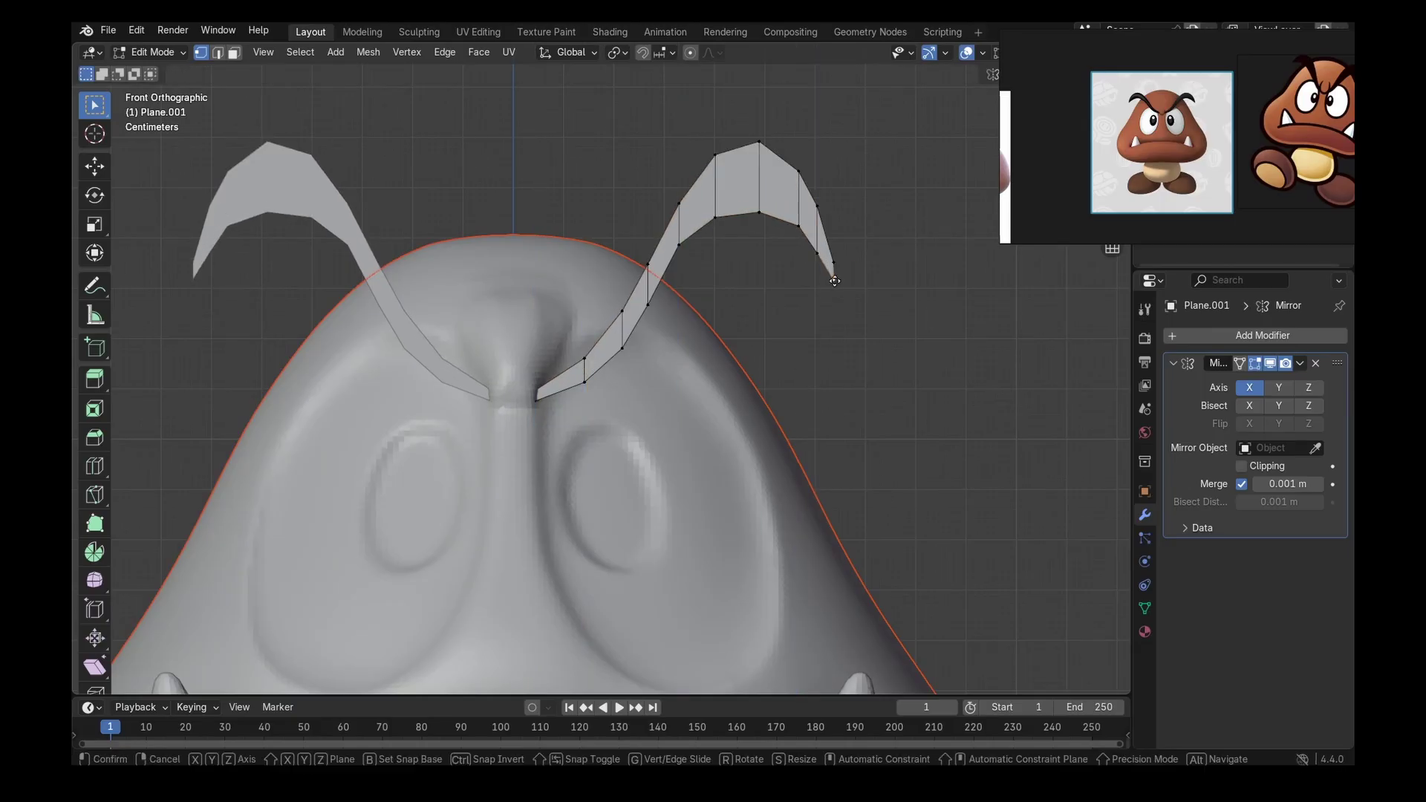
- Bend the outer part of the eyebrow backward with proportional editing in top view so it follows the head
{"action": "middle_click_drag", "start_coordinate": [823, 283], "coordinate": [663, 289]}
{"action": "key", "text": "Tab"}
{"action": "key", "text": "KP_7"}
{"action": "key", "text": "Tab"}
{"action": "right_click", "coordinate": [754, 331]}
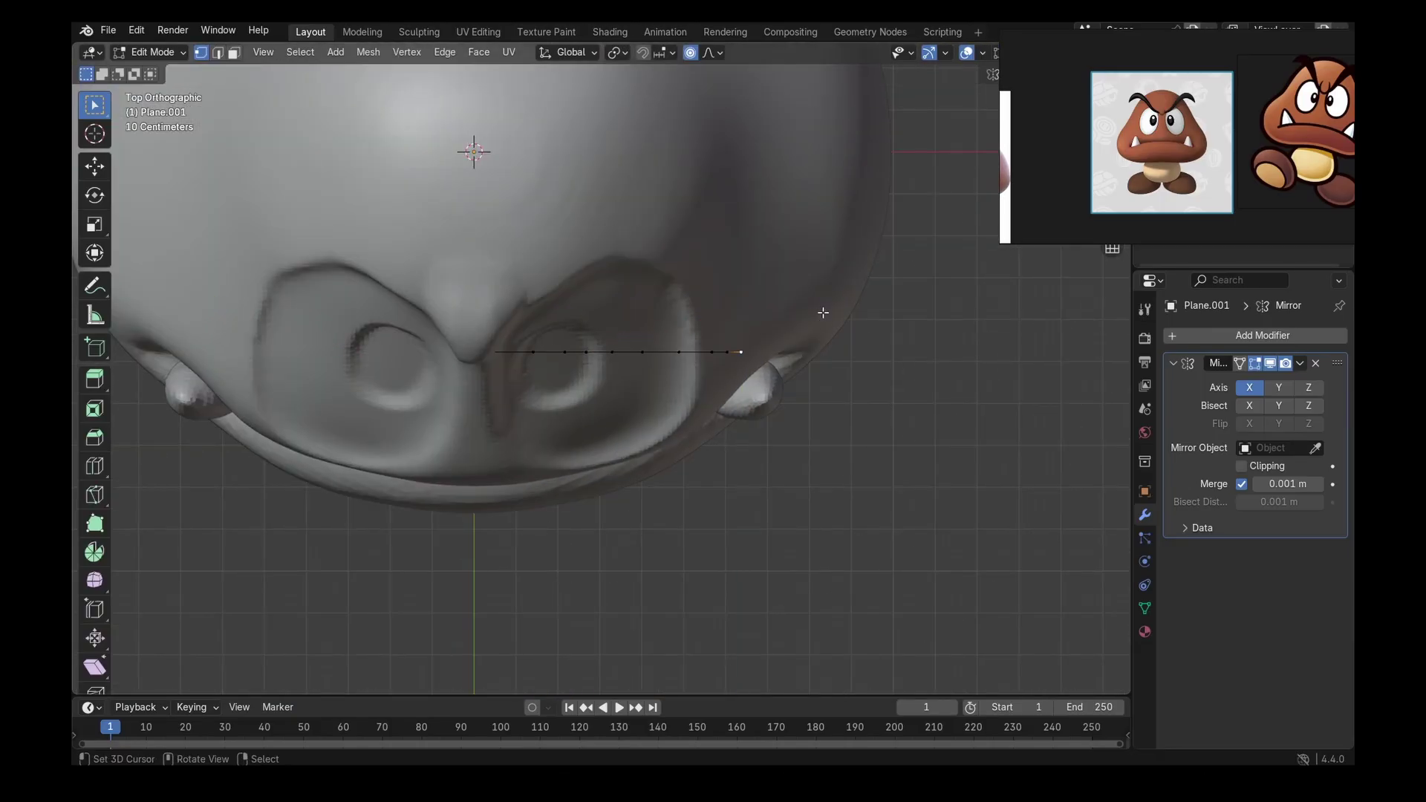
{"action": "scroll", "coordinate": [823, 313], "scroll_direction": "up", "scroll_amount": 2}
{"action": "key", "text": "g"}
{"action": "key", "text": "y"}
{"action": "right_click", "coordinate": [822, 271]}
{"action": "left_click_drag", "start_coordinate": [743, 312], "coordinate": [830, 380]}
{"action": "key", "text": "g"}
{"action": "key", "text": "y"}
{"action": "scroll", "coordinate": [828, 297], "scroll_direction": "down", "scroll_amount": 7}
{"action": "left_click", "coordinate": [829, 259]}
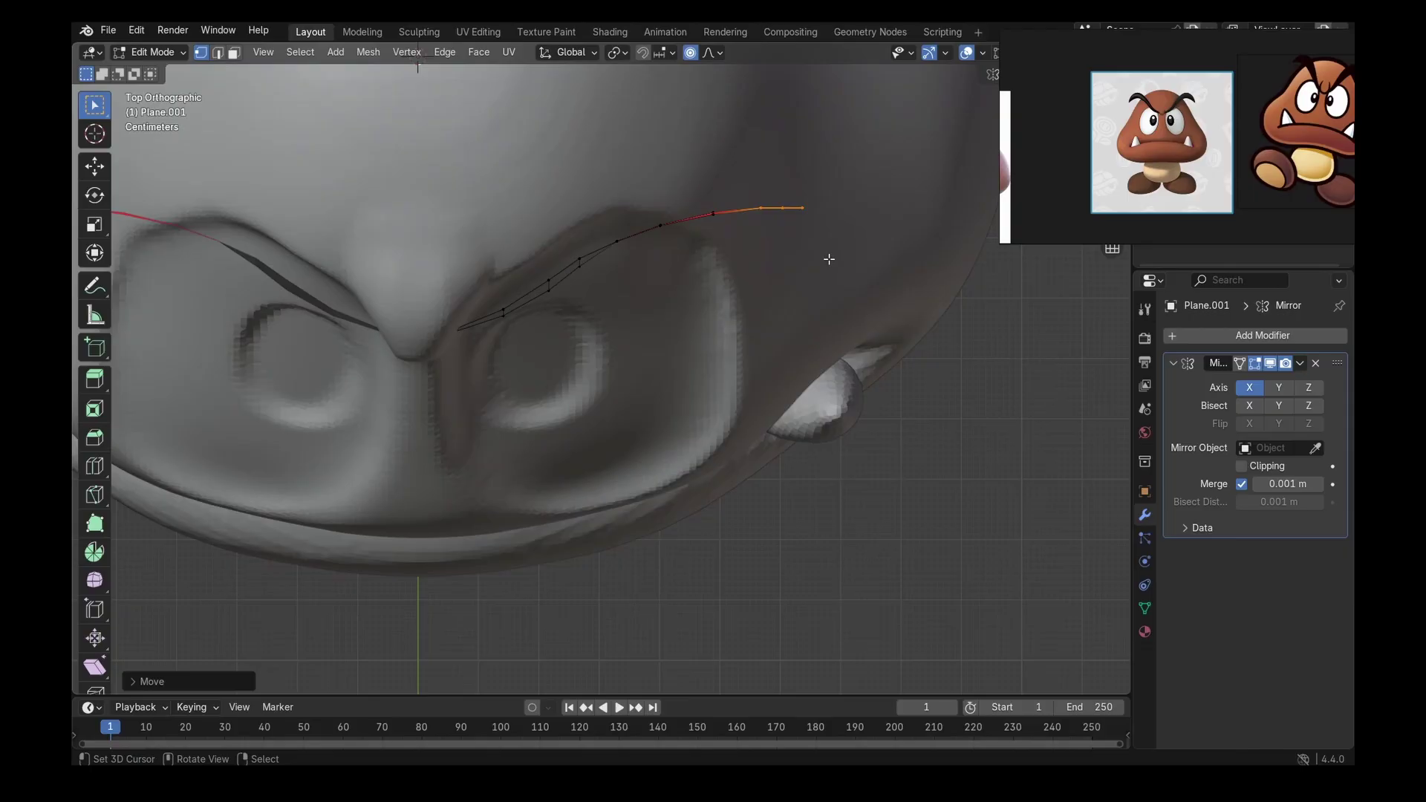
{"action": "key", "text": "ctrl+z"}
{"action": "key", "text": "g"}
{"action": "left_click", "coordinate": [853, 261]}
- Shift the eyebrow's inner edge loops along Y in top view so they fit against the brow ridge
{"action": "right_click", "coordinate": [553, 295], "text": "alt"}
{"action": "key", "text": "g"}
{"action": "key", "text": "y"}
{"action": "left_click", "coordinate": [572, 307]}
{"action": "right_click", "coordinate": [508, 327], "text": "alt"}
{"action": "key", "text": "o"}
{"action": "key", "text": "g"}
{"action": "key", "text": "y"}
{"action": "middle_click_drag", "start_coordinate": [568, 416], "coordinate": [592, 332]}
{"action": "key", "text": "KP_7"}
{"action": "key", "text": "g"}
{"action": "key", "text": "y"}
{"action": "left_click", "coordinate": [566, 344]}
- Extrude the entire eyebrow mesh to give it depth and round out its shape with the Inflate/Deflate and Grab sculpting brushes
{"action": "key", "text": "a"}
{"action": "key", "text": "e"}
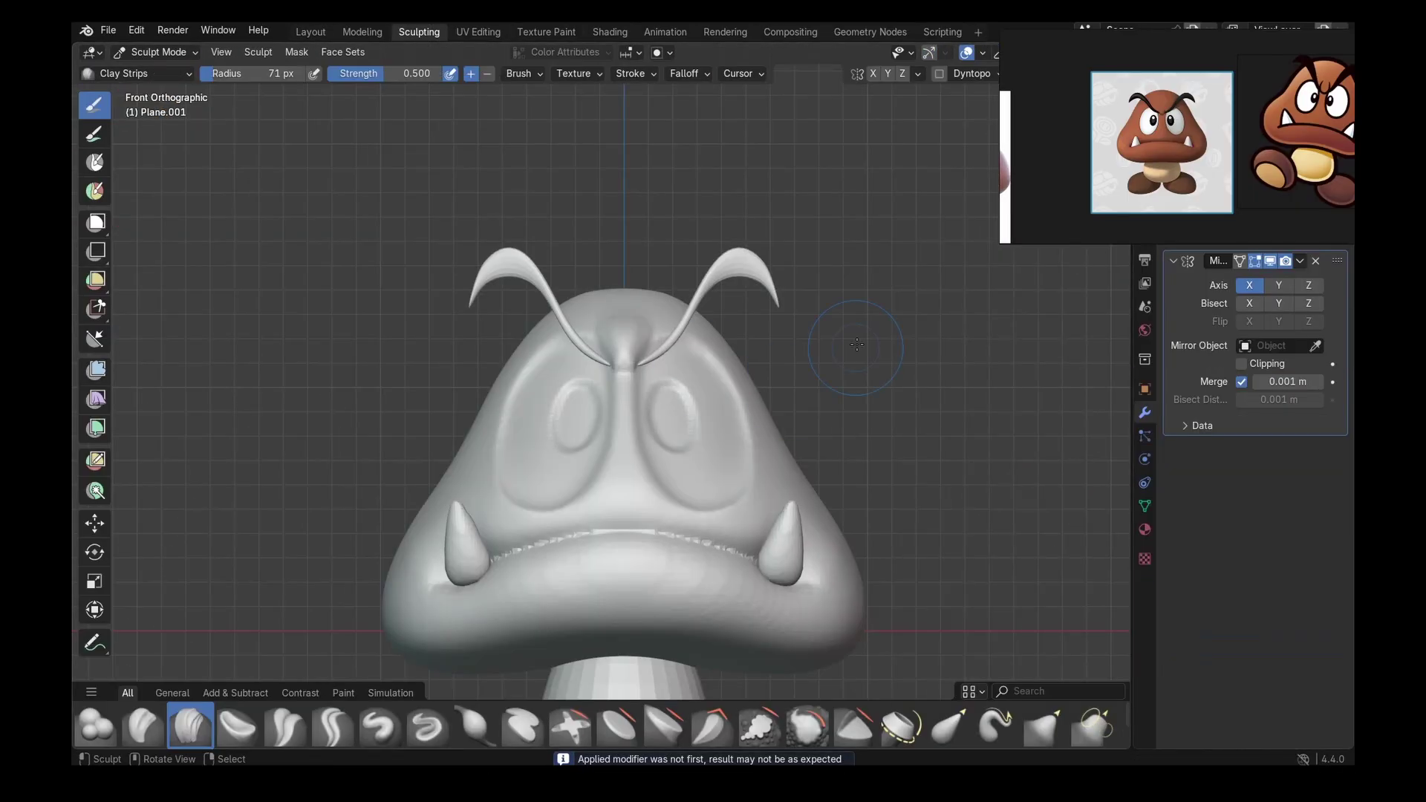
{"action": "middle_click_drag", "start_coordinate": [743, 371], "coordinate": [822, 377]}
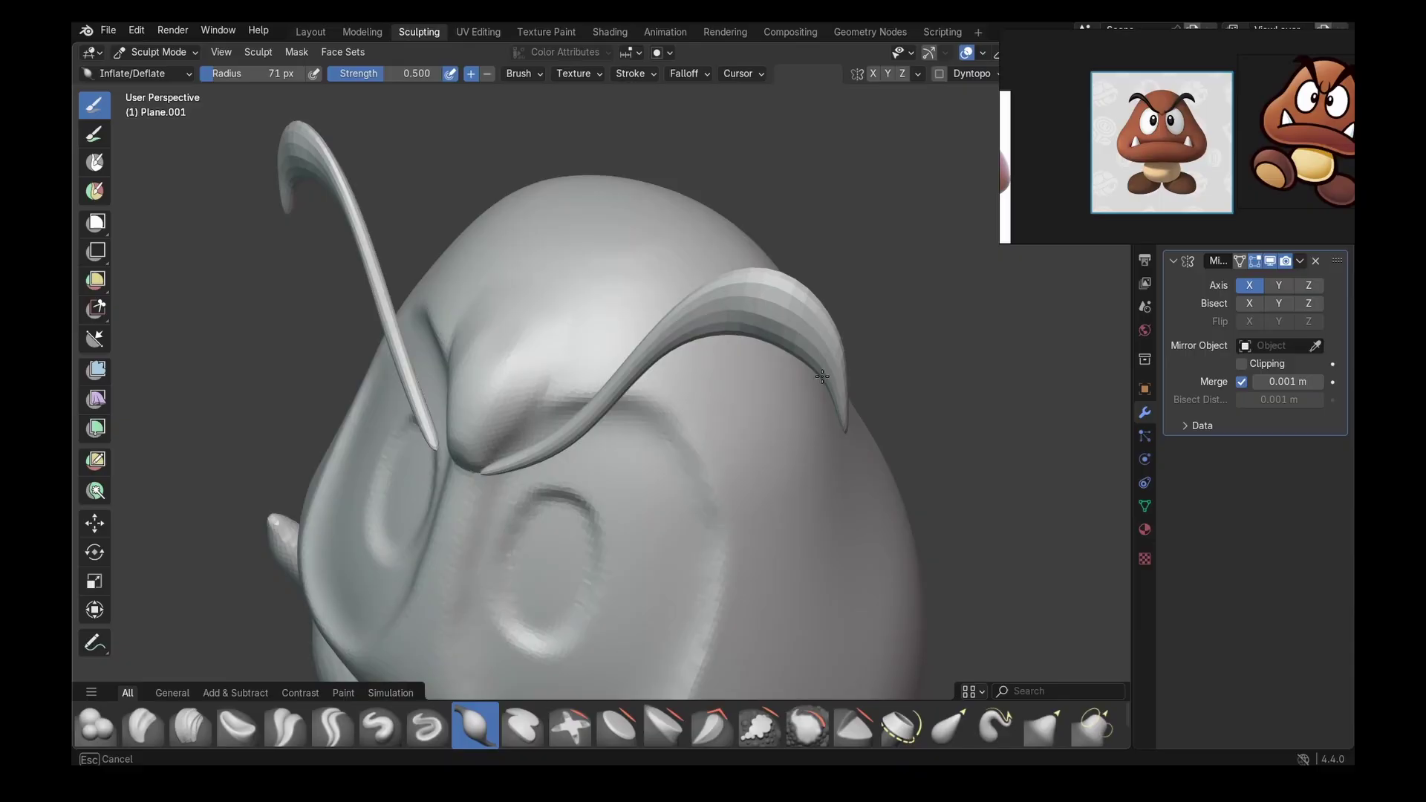
{"action": "mouse_move", "coordinate": [499, 476]}
{"action": "middle_mouse_down"}
{"action": "mouse_move", "coordinate": [352, 259]}
{"action": "mouse_move", "coordinate": [516, 237]}
{"action": "mouse_move", "coordinate": [622, 426]}
{"action": "mouse_move", "coordinate": [579, 438]}
{"action": "mouse_move", "coordinate": [588, 553]}
{"action": "mouse_move", "coordinate": [414, 360]}
{"action": "mouse_move", "coordinate": [638, 360]}
{"action": "middle_mouse_up"}
{"action": "key", "text": "g"}
- Smooth the eyebrows with an applied level 1 Subdivision modifier and refine their shape with the Grab brush
{"action": "left_click", "coordinate": [310, 32]}
{"action": "key", "text": "ctrl+1"}
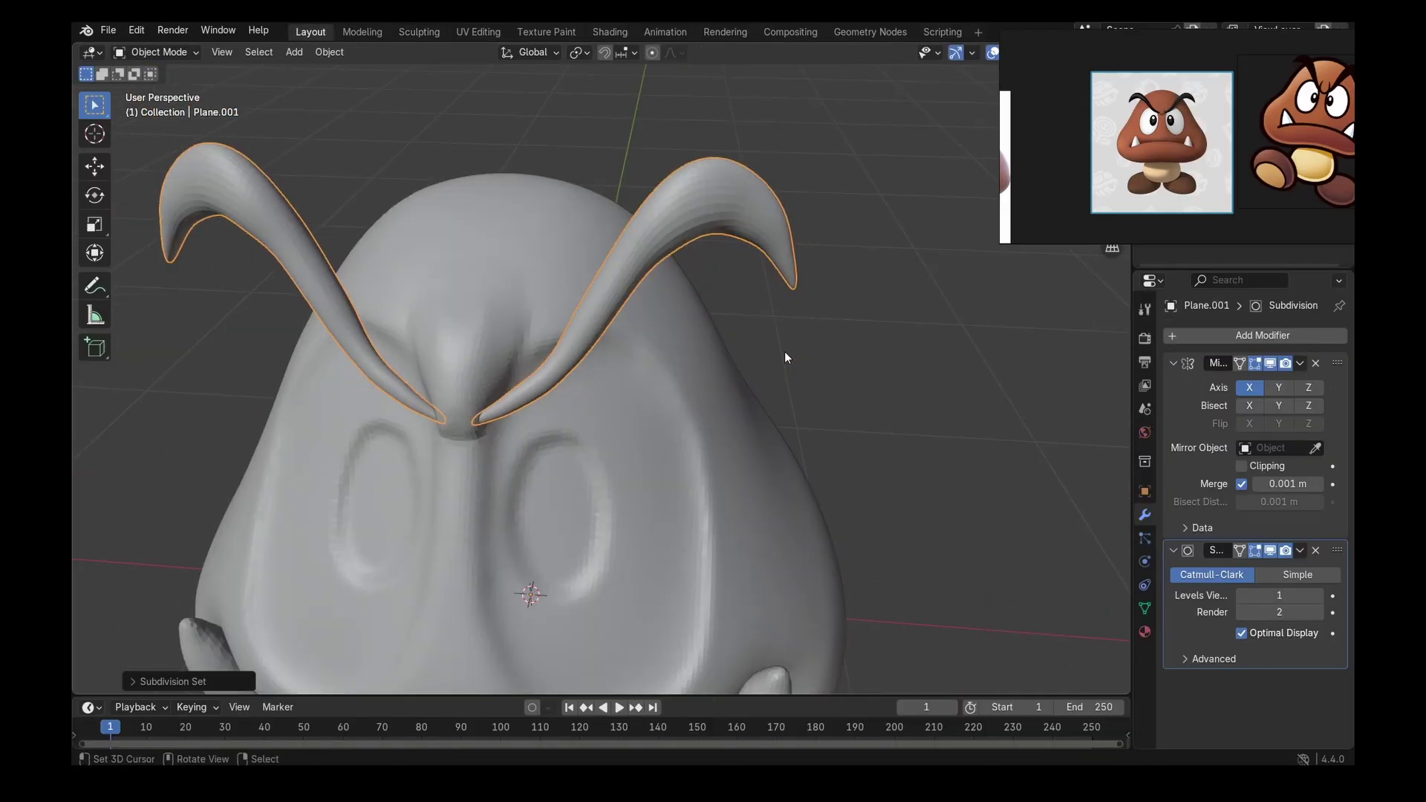
{"action": "key", "text": "ctrl+a"}
{"action": "left_click", "coordinate": [419, 32]}
{"action": "mouse_move", "coordinate": [557, 446]}
{"action": "middle_mouse_down"}
{"action": "mouse_move", "coordinate": [455, 398]}
{"action": "mouse_move", "coordinate": [411, 305]}
{"action": "mouse_move", "coordinate": [594, 445]}
{"action": "middle_mouse_up"}
{"action": "key", "text": "g"}
- Carve a sharper mouth crease between the fangs on the head with the subtractive Draw Sharp brush
{"action": "left_click", "coordinate": [310, 32]}
{"action": "left_click", "coordinate": [567, 500]}
{"action": "left_click", "coordinate": [419, 32]}
{"action": "middle_click_drag", "start_coordinate": [599, 352], "coordinate": [632, 368]}
{"action": "left_click", "coordinate": [427, 725]}
{"action": "left_click_drag", "start_coordinate": [407, 476], "coordinate": [447, 476]}
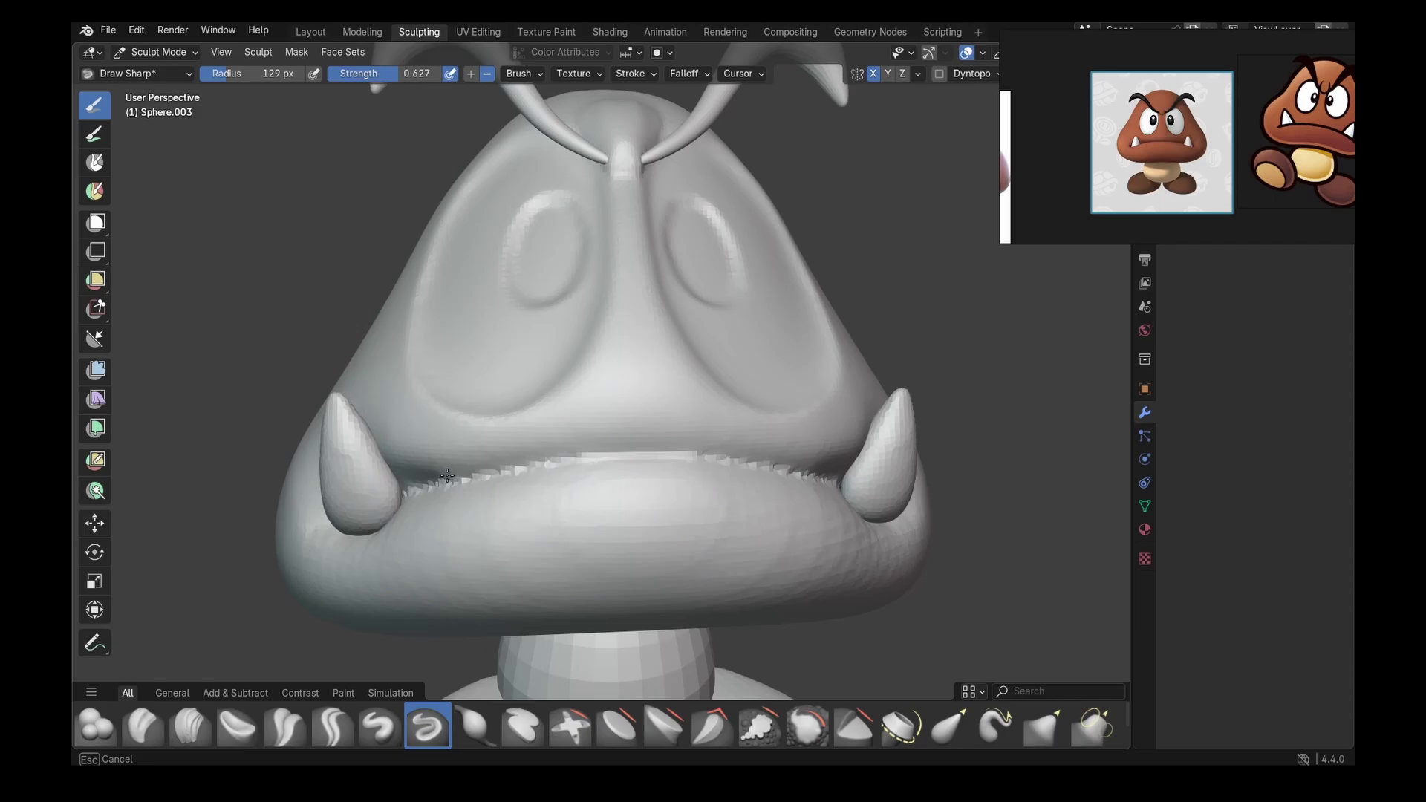
- Inflate the lip edges along the mouth line to close up the crease and adjust their form with the Grab brush
{"action": "middle_click_drag", "start_coordinate": [587, 456], "coordinate": [733, 449]}
{"action": "key", "text": "i"}
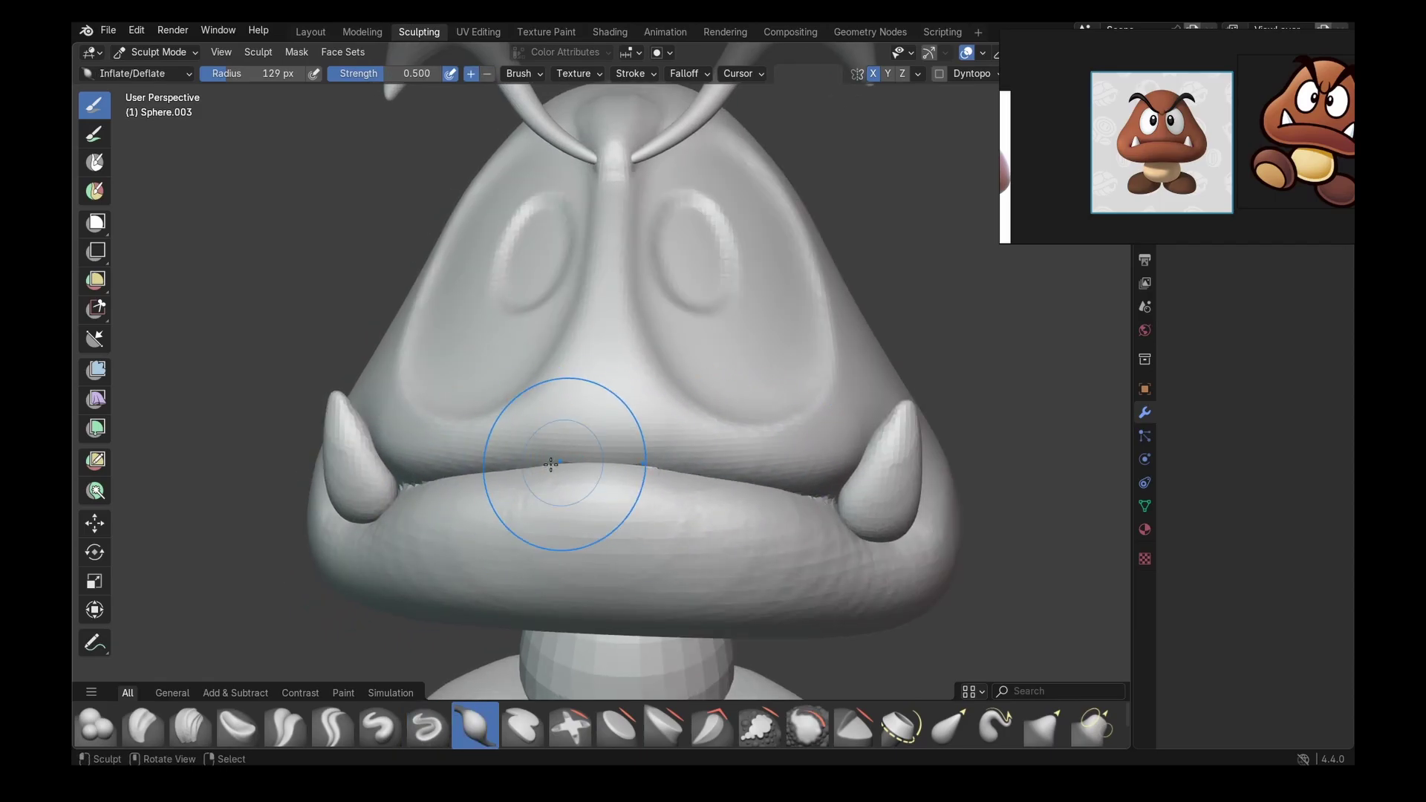
{"action": "left_click_drag", "start_coordinate": [810, 487], "coordinate": [788, 481]}
{"action": "middle_click_drag", "start_coordinate": [669, 479], "coordinate": [717, 485], "text": "alt"}
{"action": "left_click_drag", "start_coordinate": [717, 485], "coordinate": [669, 479]}
{"action": "mouse_move", "coordinate": [631, 475]}
{"action": "middle_mouse_down"}
{"action": "mouse_move", "coordinate": [541, 475]}
{"action": "mouse_move", "coordinate": [728, 453]}
{"action": "middle_mouse_up"}
{"action": "key", "text": "g"}
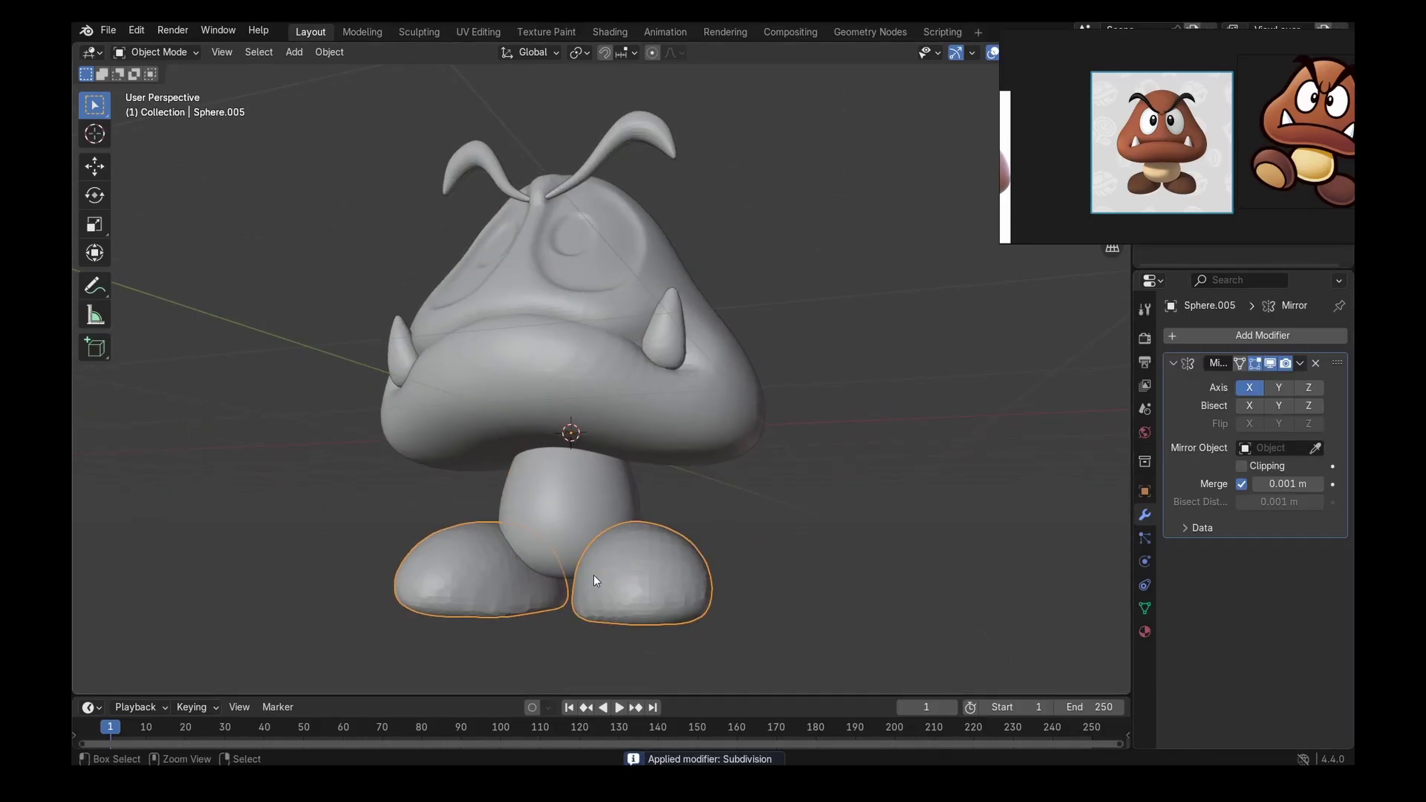
- Add a level 2 Subdivision modifier to the mirrored feet
{"action": "key", "text": "ctrl+2"}
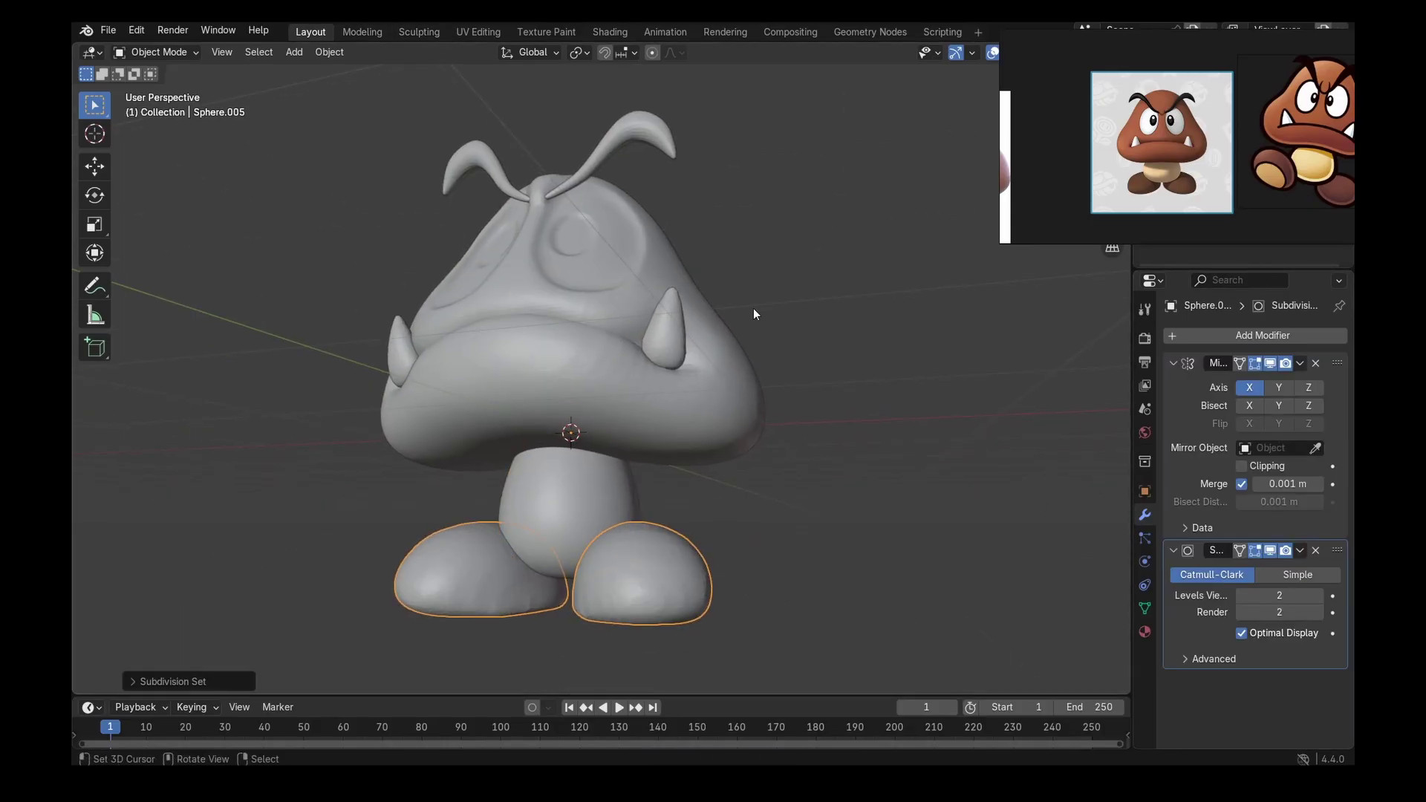